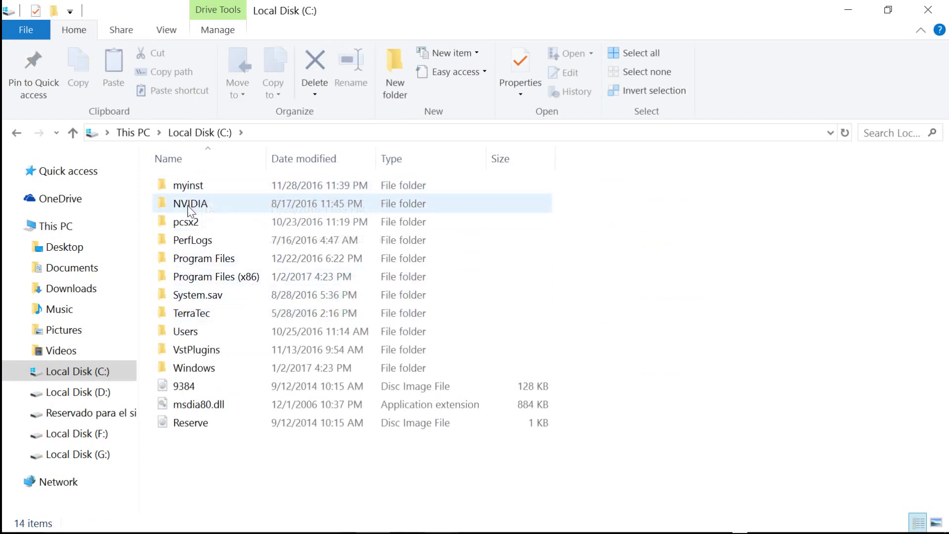
Show the properties of the Program Files folder on drive C: and place them beside the file browser window
mouse_move(189, 210)
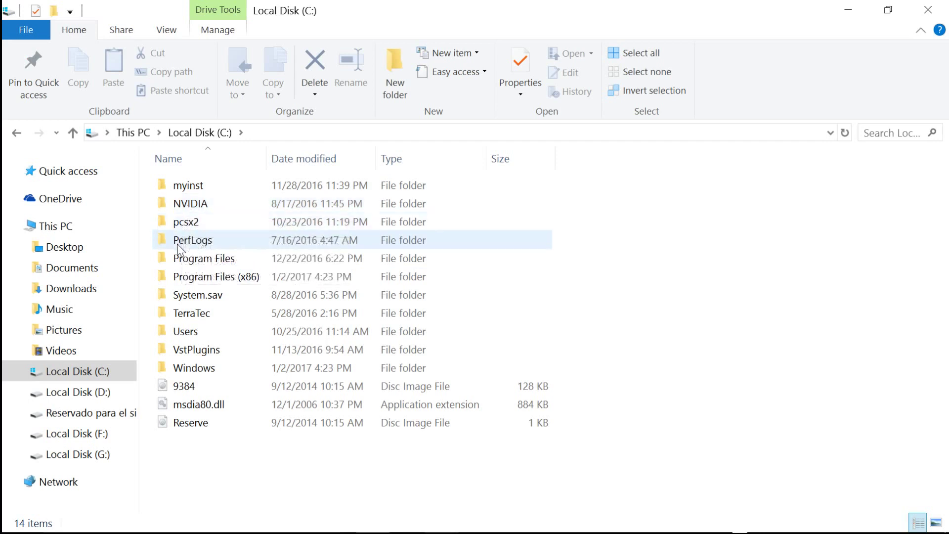
mouse_move(179, 250)
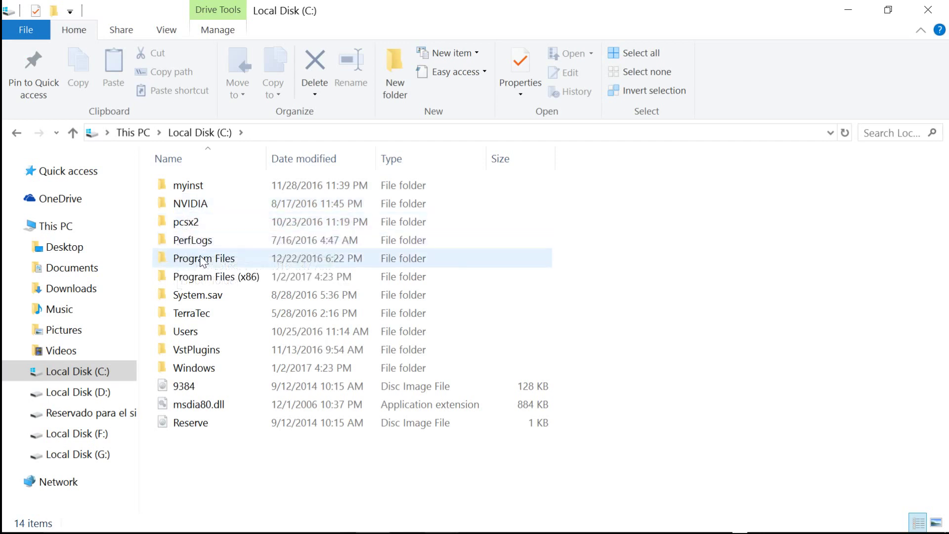
right_click(203, 262)
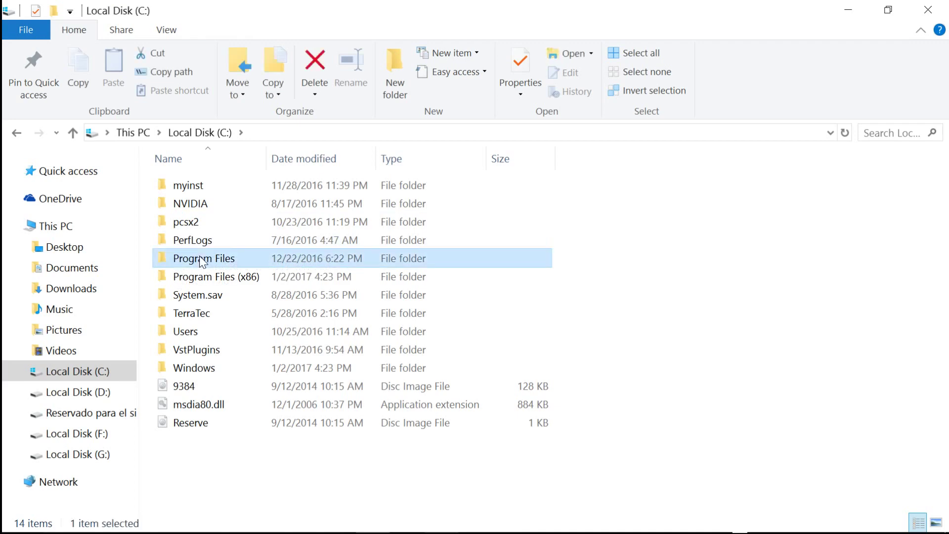
click(260, 520)
drag(373, 125, 737, 54)
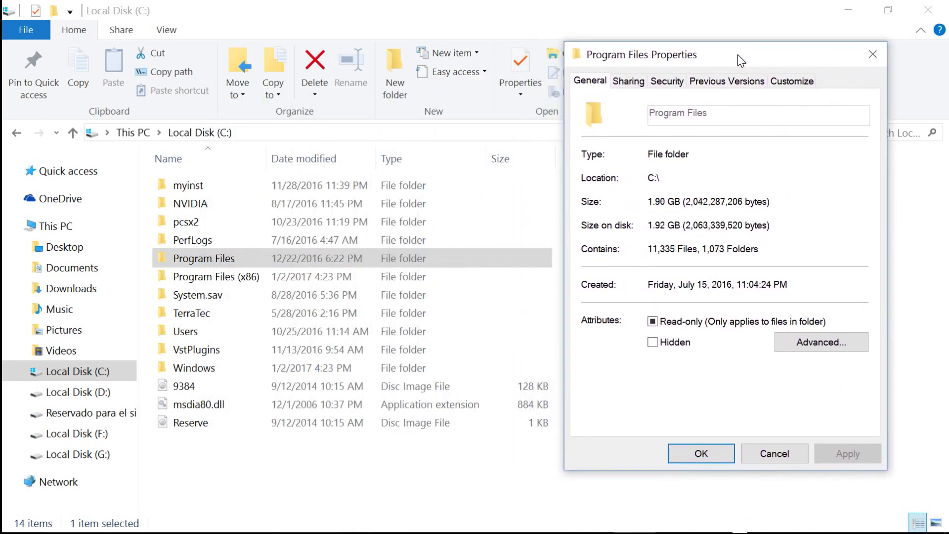
drag(741, 20, 331, 19)
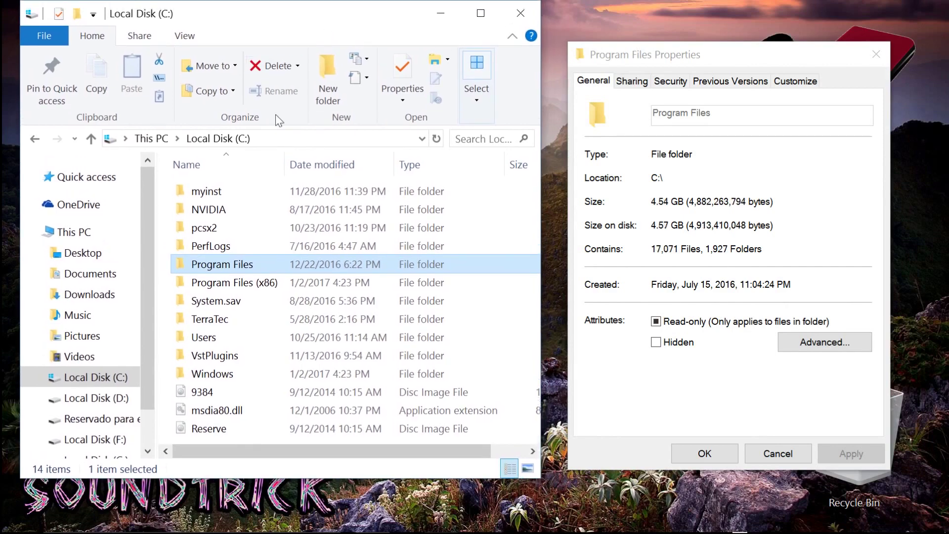
Show the properties of the Program Files (x86) folder and move them clear of the Program Files properties
click(226, 284)
right_click(226, 284)
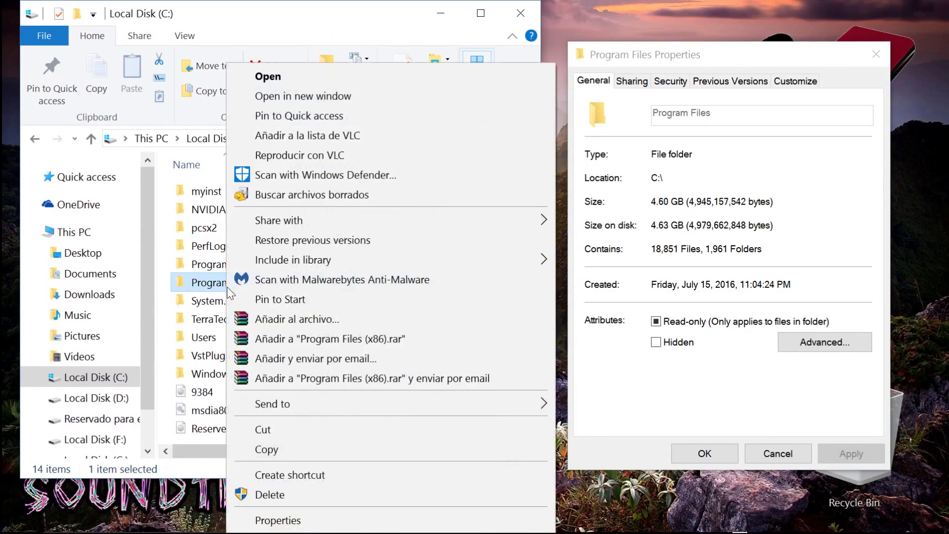
click(280, 521)
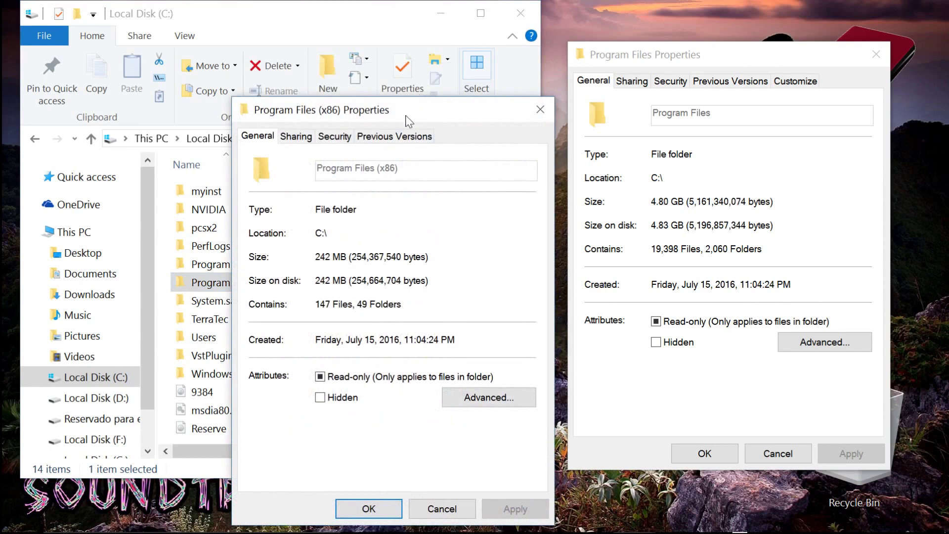
drag(408, 107, 420, 40)
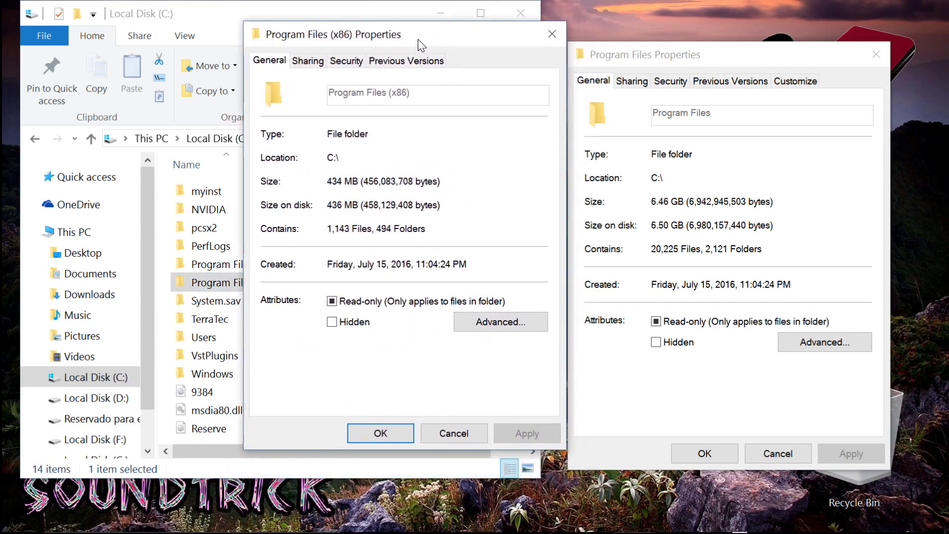
Go back to This PC, show the properties of Local Disk (C:), and arrange them below the Program Files properties
click(36, 139)
right_click(256, 426)
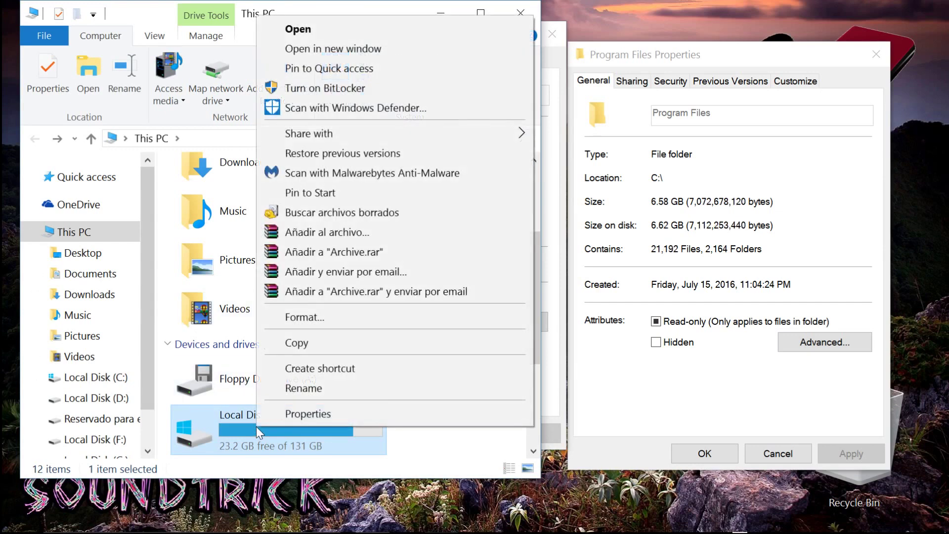
click(276, 414)
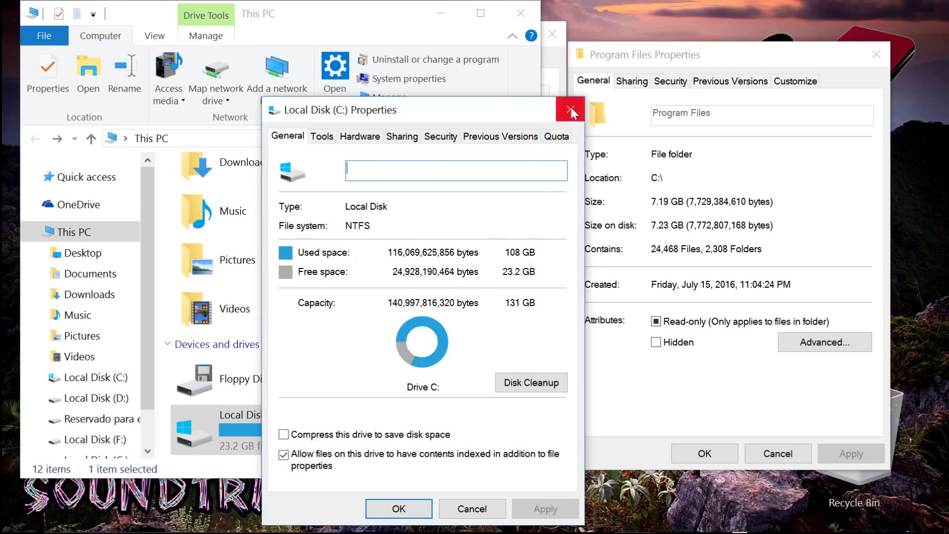
drag(511, 111, 863, 270)
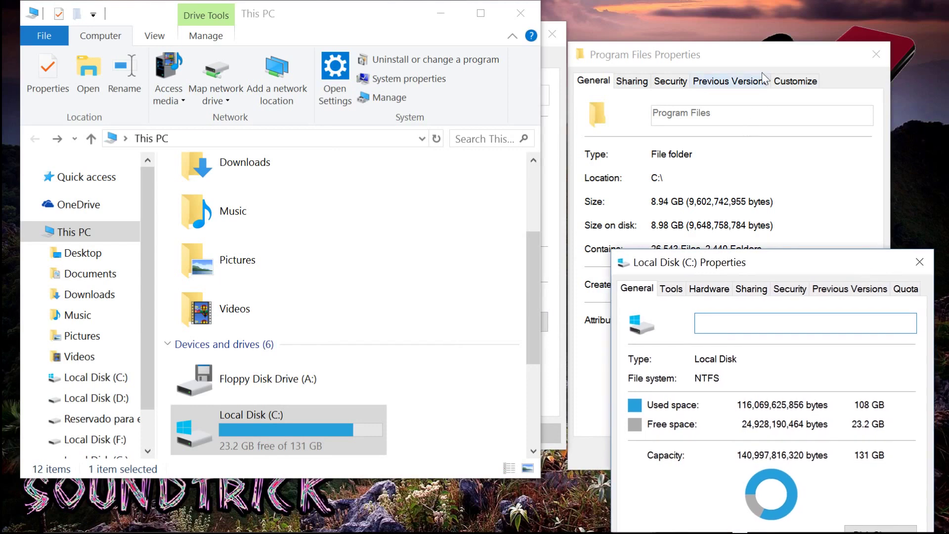
drag(766, 63, 804, 24)
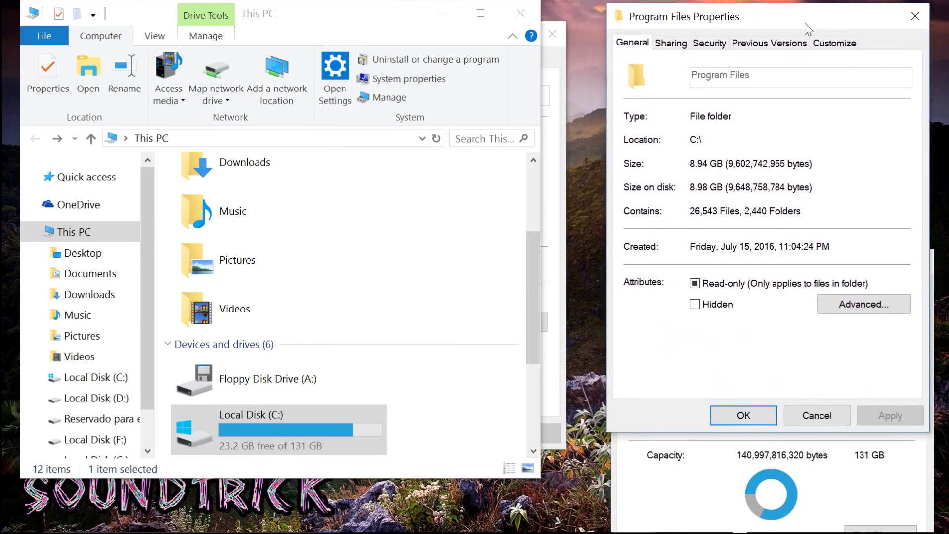
click(684, 484)
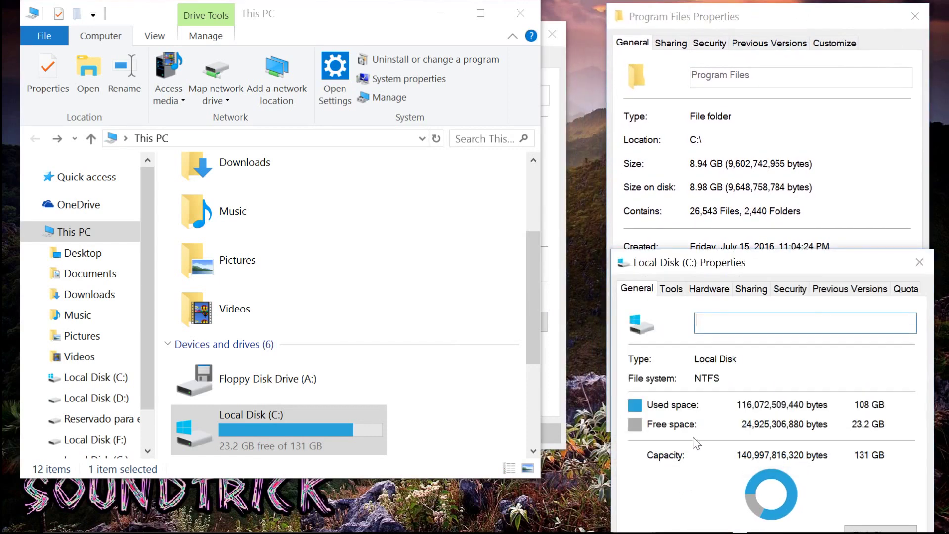
Reposition the Program Files (x86) properties between the other windows and reopen Local Disk (C:) to check the folder's size
click(553, 241)
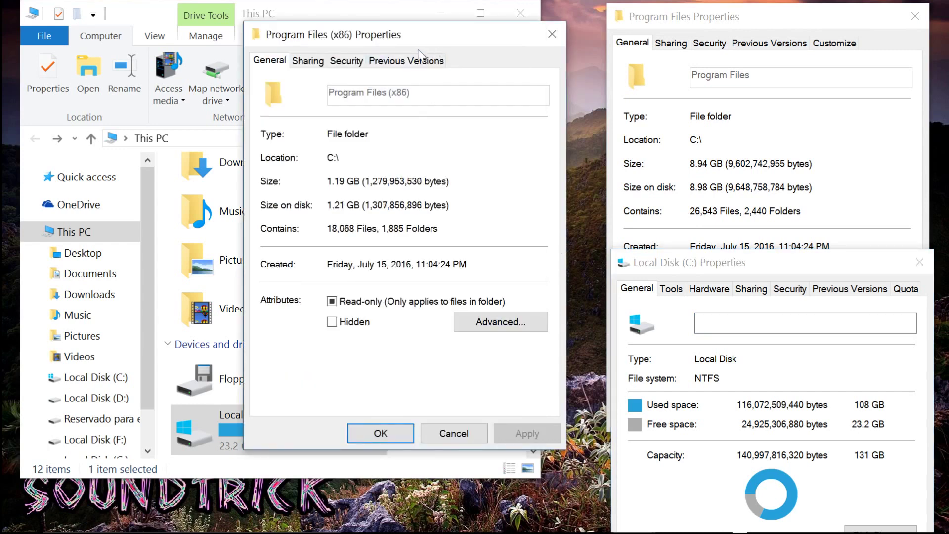
drag(397, 41, 488, 20)
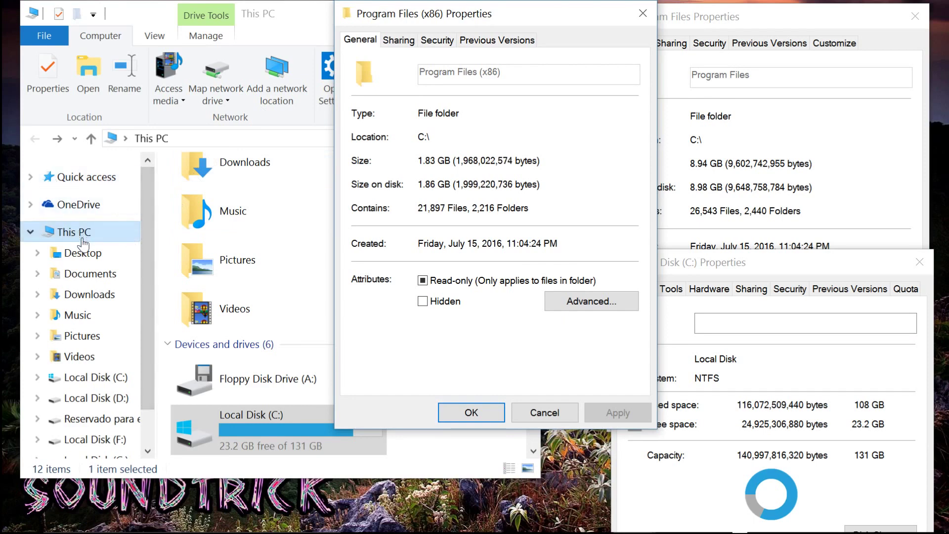
double_click(265, 425)
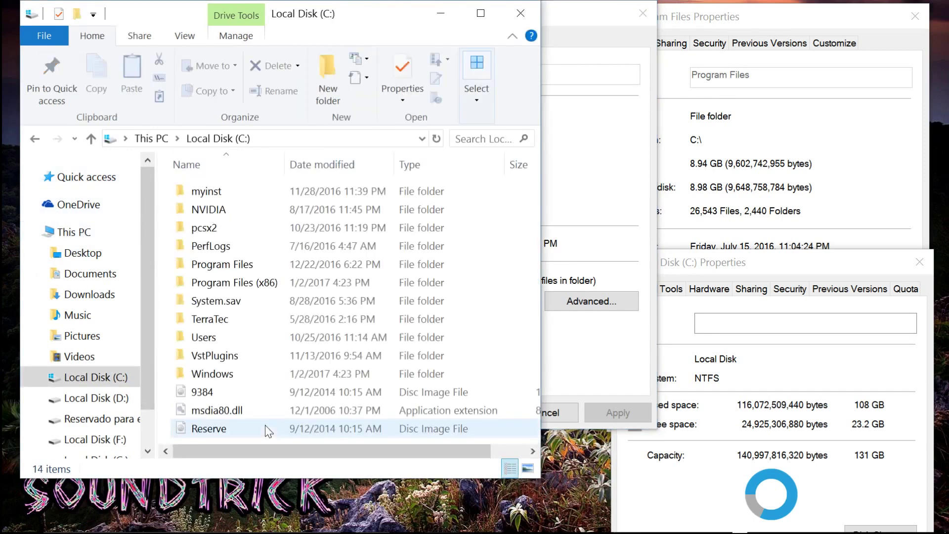
click(579, 207)
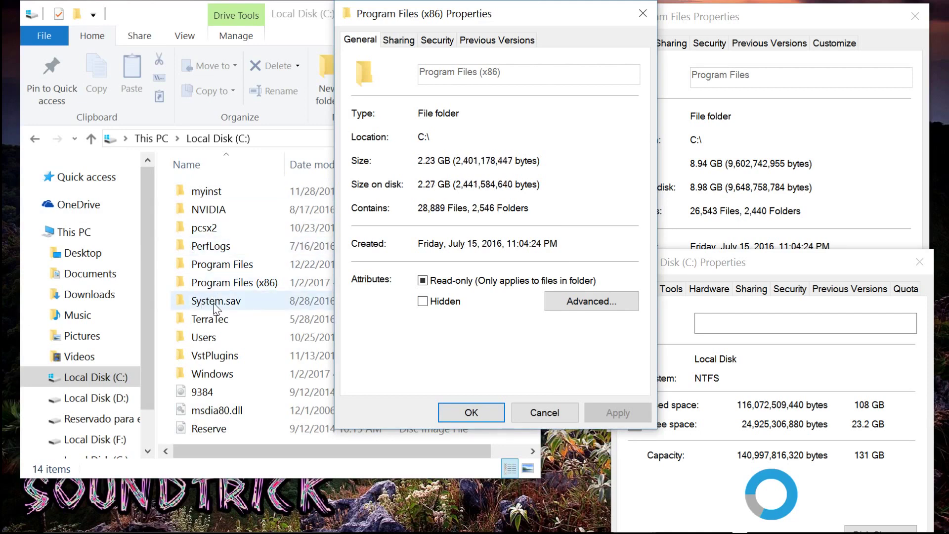
Check the size of the VstPlugins folder in its properties, then close them
click(215, 306)
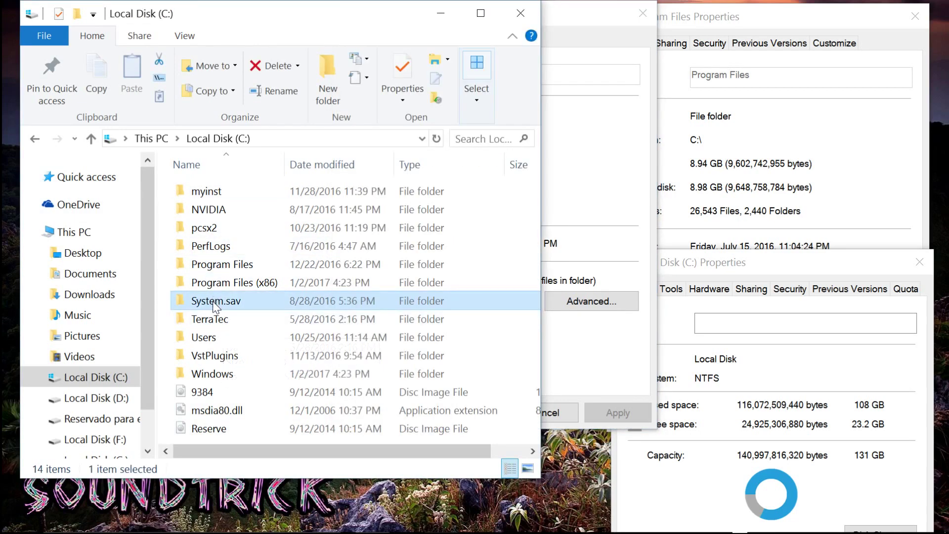
mouse_move(215, 306)
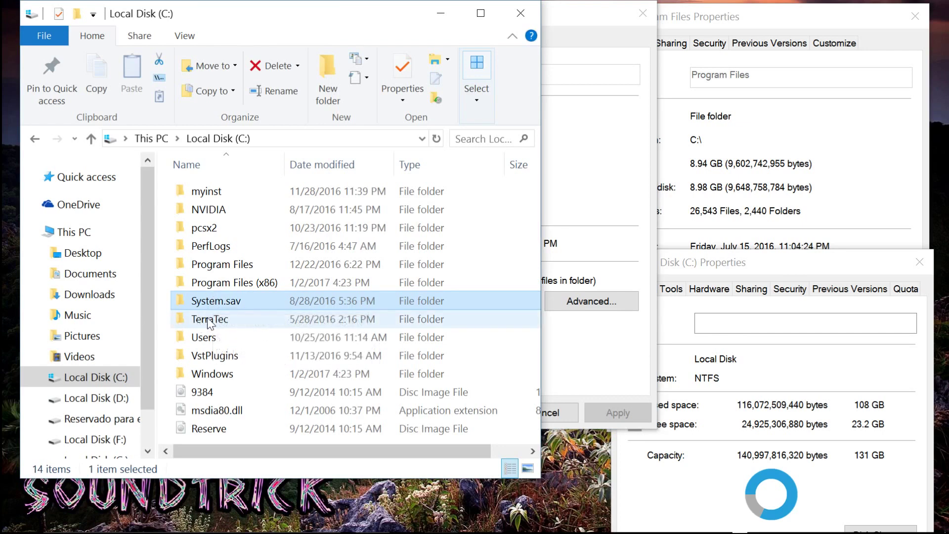
mouse_move(209, 324)
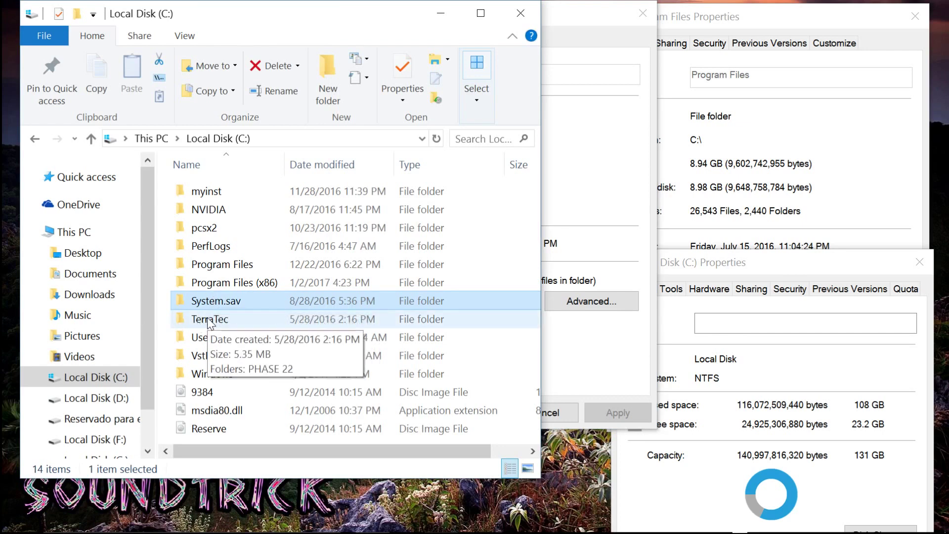
right_click(205, 358)
click(287, 517)
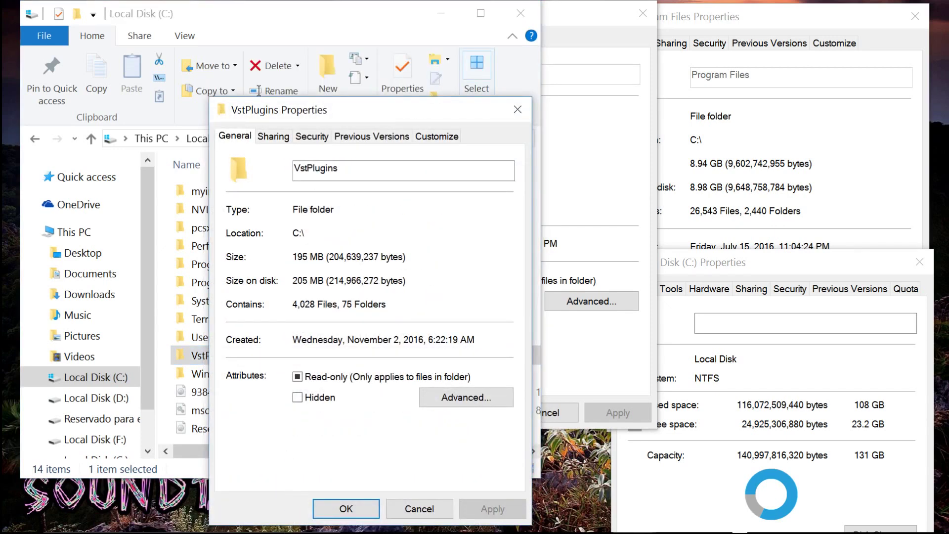
click(519, 110)
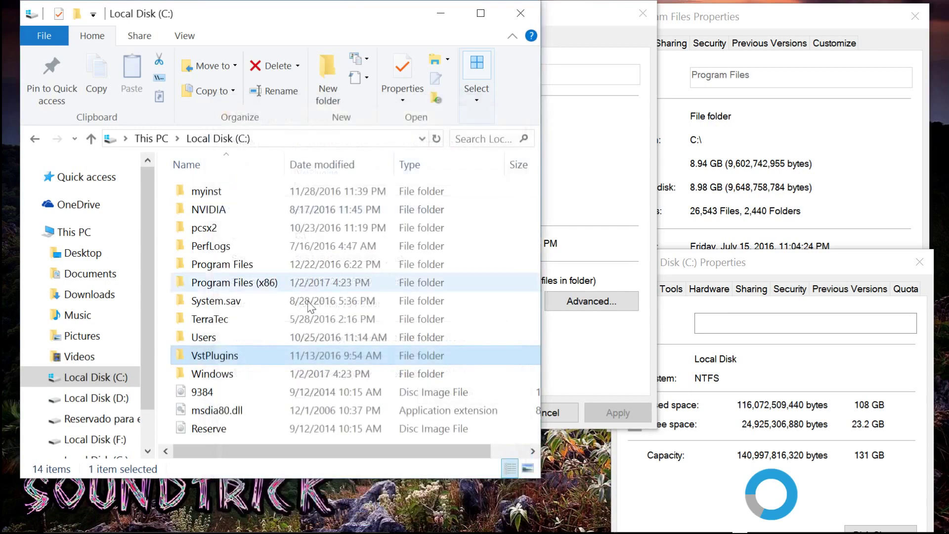
Show the Windows folder's properties below the Program Files (x86) ones and compare the folder sizes with drive C:'s used space
right_click(211, 381)
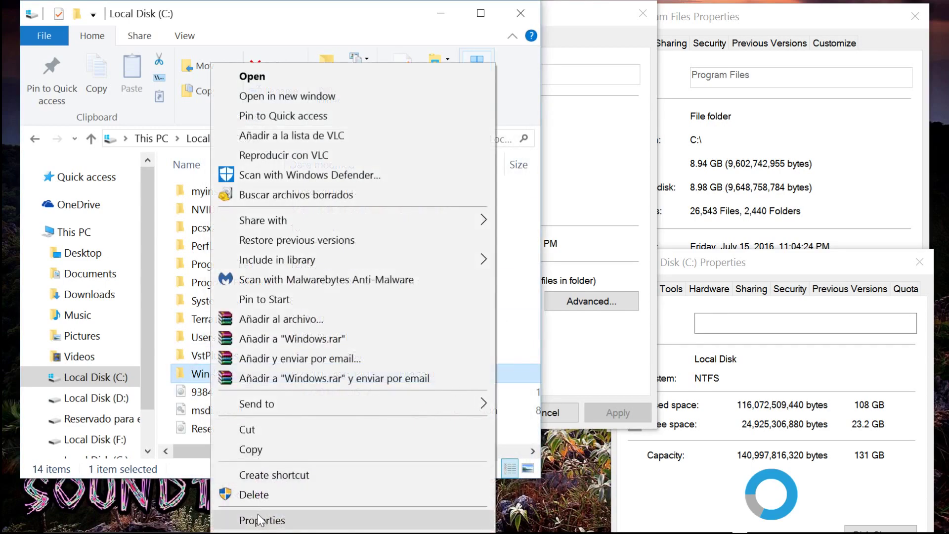
click(261, 518)
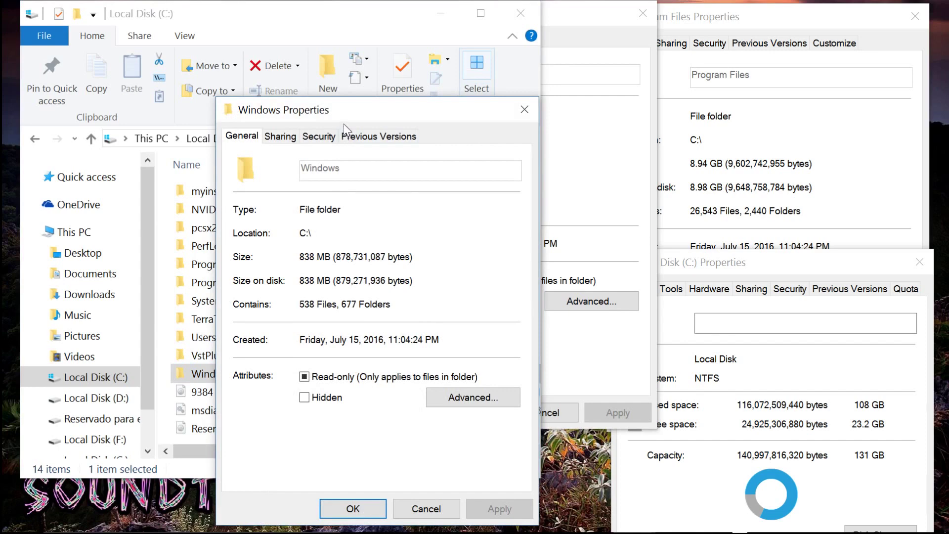
drag(350, 123, 487, 138)
click(592, 94)
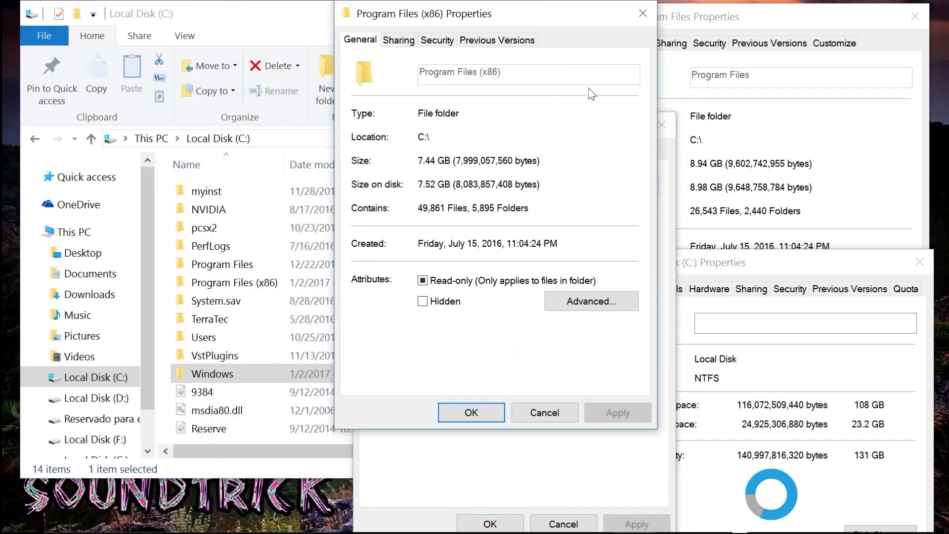
click(546, 441)
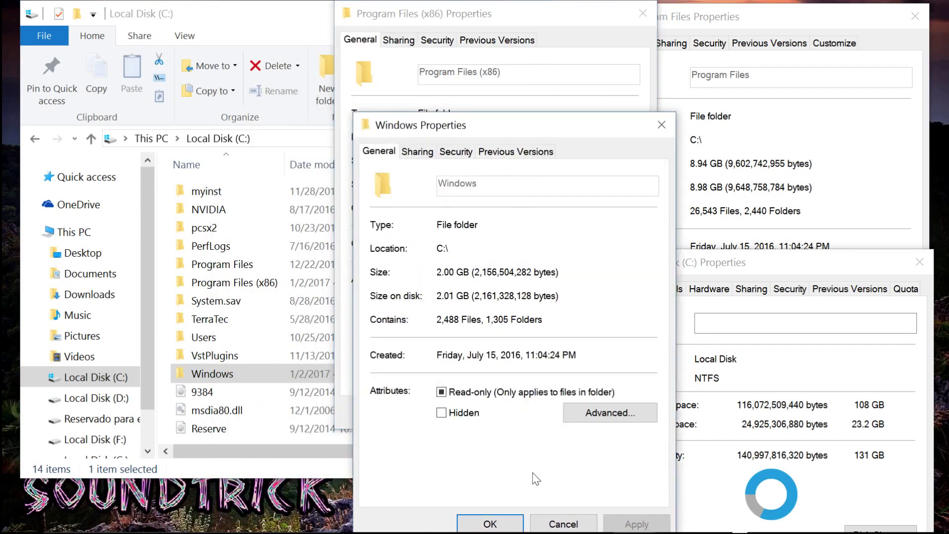
drag(518, 116, 523, 235)
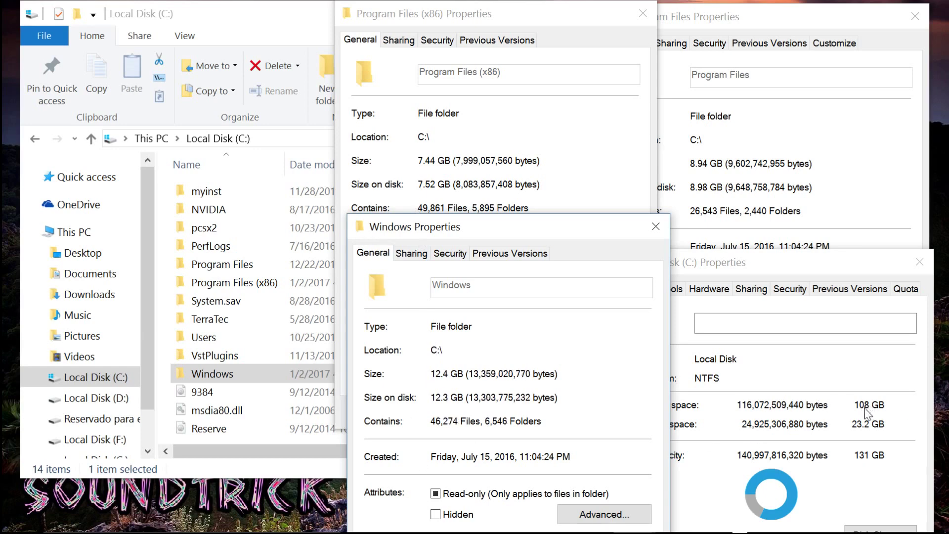
click(801, 424)
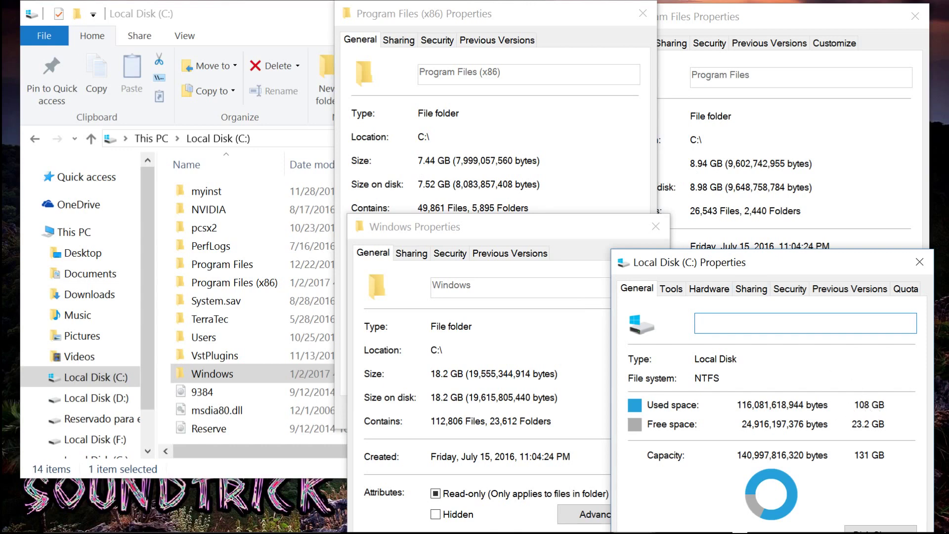
Close the properties of the Windows, Program Files (x86) and Program Files folders
click(656, 227)
click(642, 14)
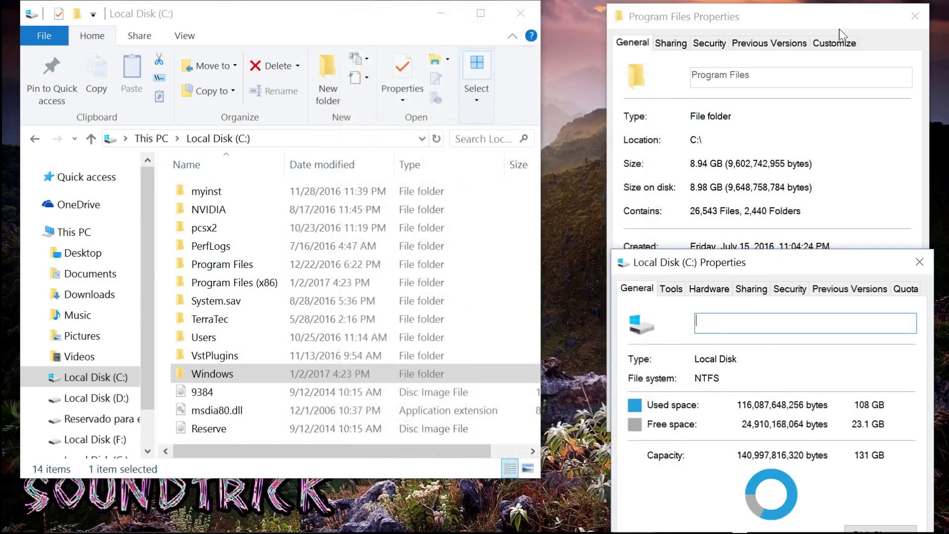
click(916, 25)
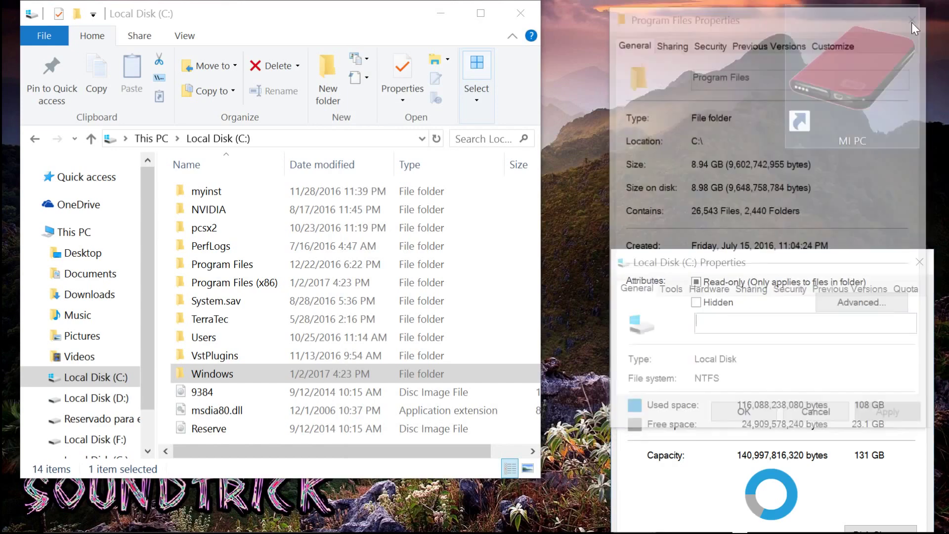
Show the Users folder's properties beside those of Local Disk (C:) to compare its size with the used space
click(208, 337)
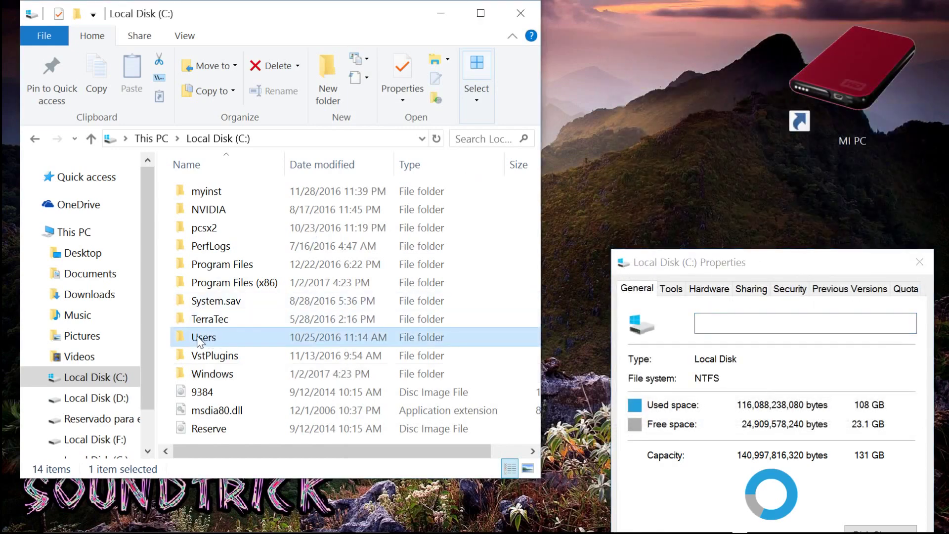
right_click(205, 339)
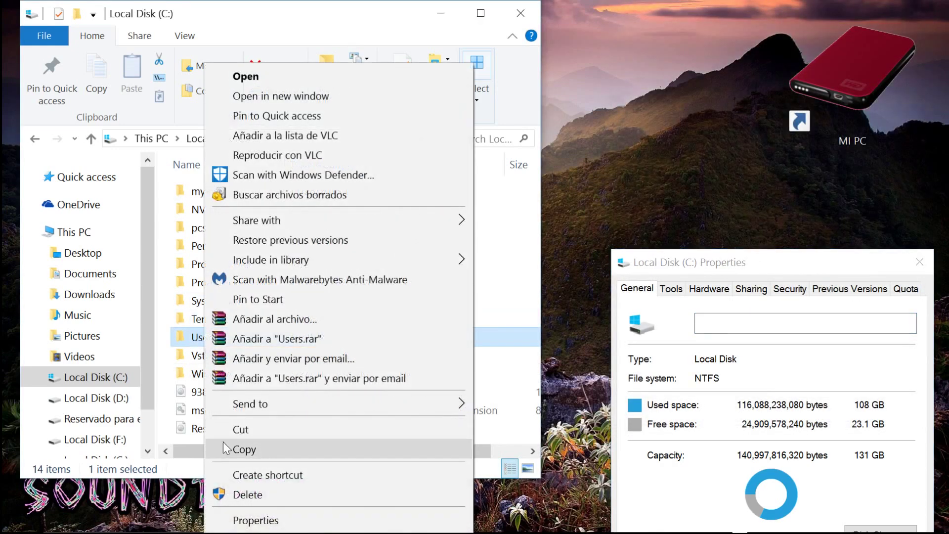
click(247, 520)
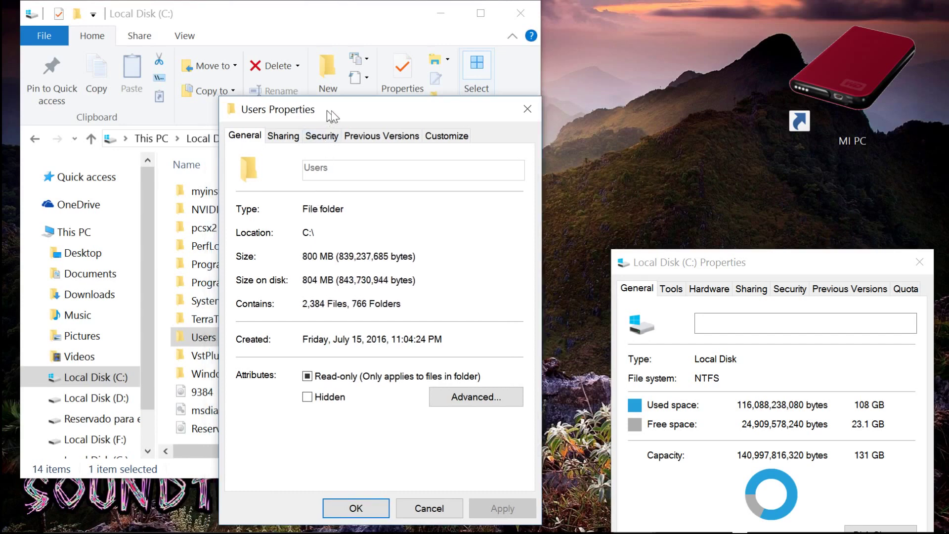
drag(332, 117, 448, 73)
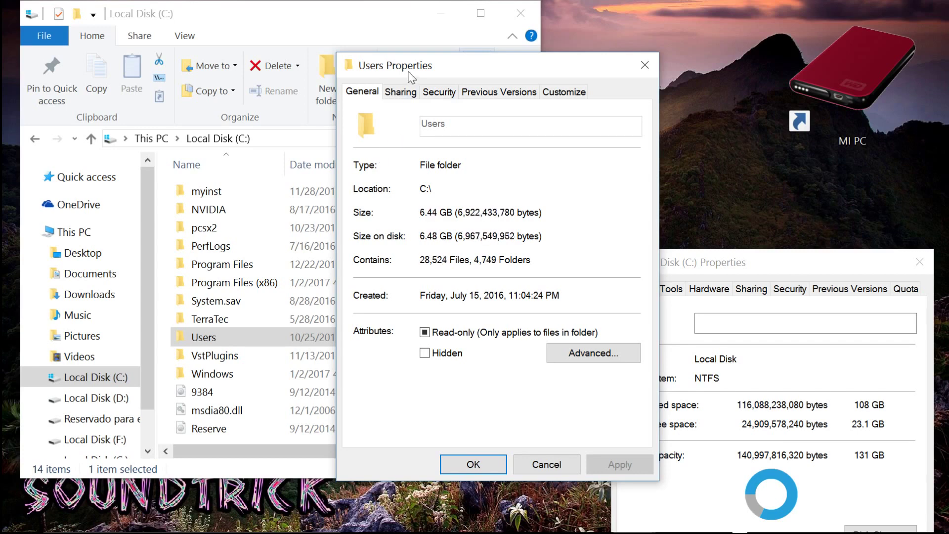
drag(701, 255, 732, 27)
click(431, 188)
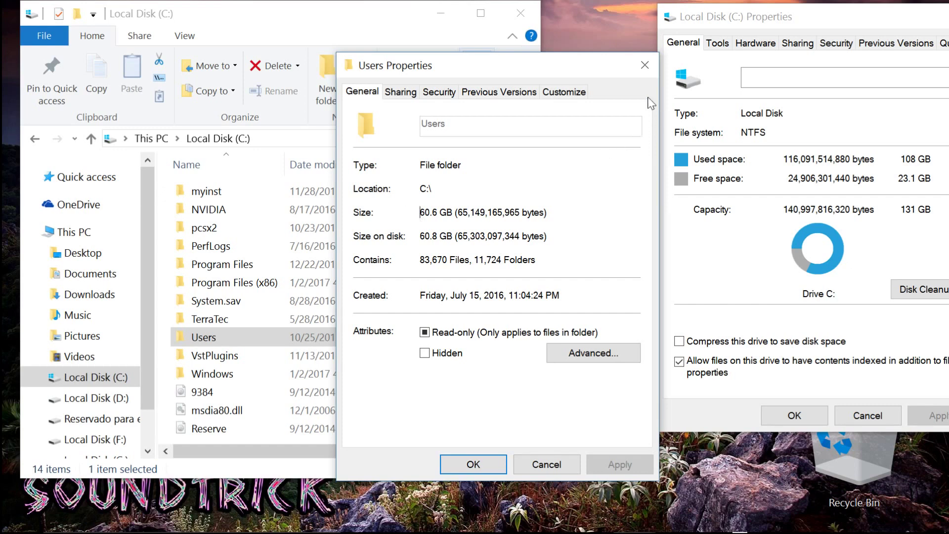
Close the Users properties, open the Users folder and check the size of its Public folder, then close that folder's properties
click(645, 64)
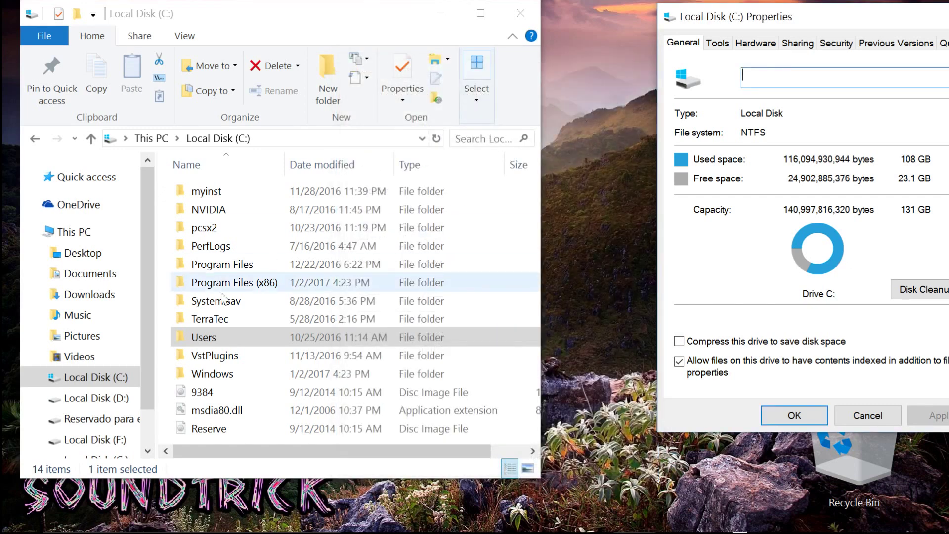
double_click(215, 336)
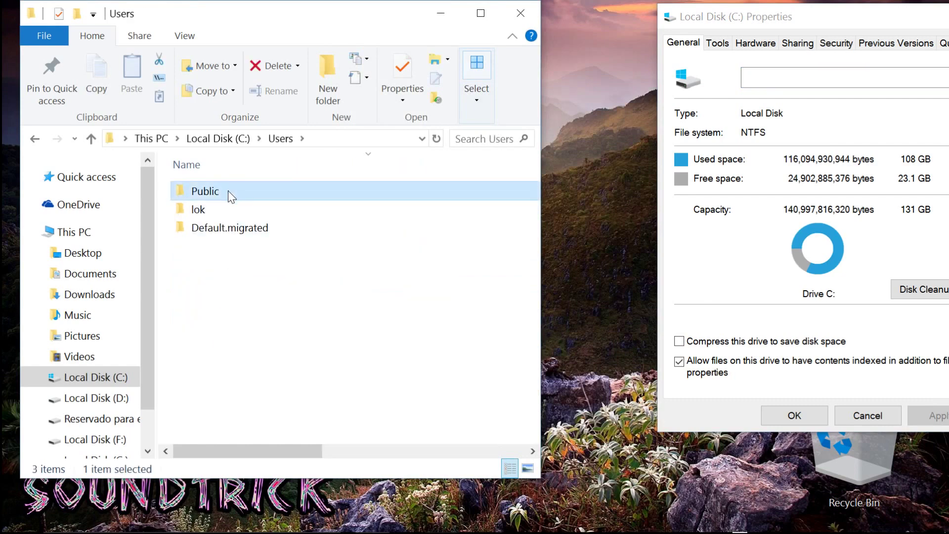
right_click(232, 193)
click(280, 520)
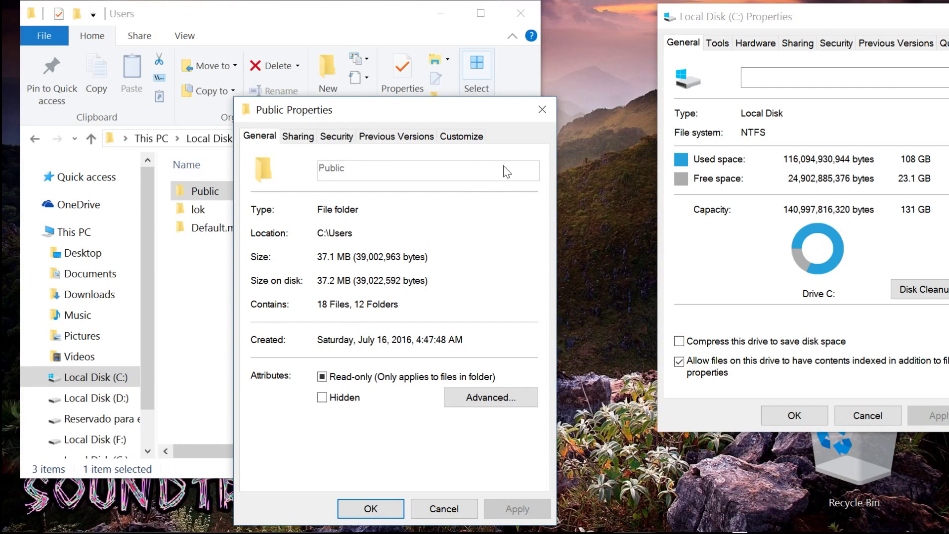
click(542, 109)
Check the size of the Default.migrated folder in its properties, then close them
click(205, 231)
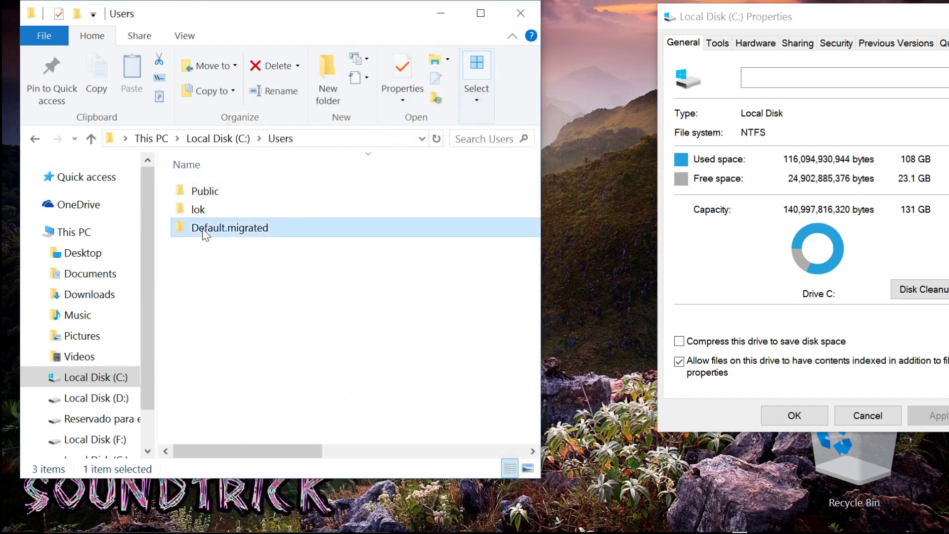
right_click(204, 231)
click(257, 519)
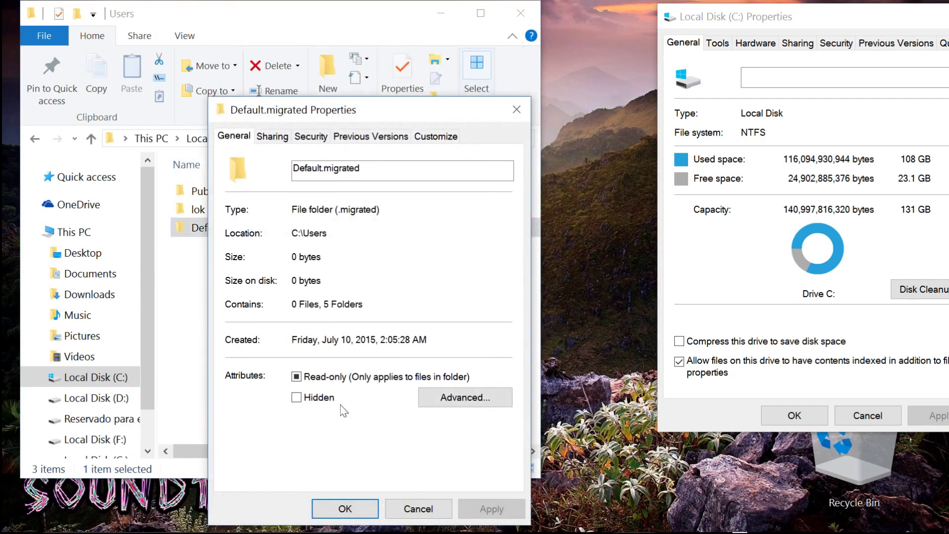
click(517, 109)
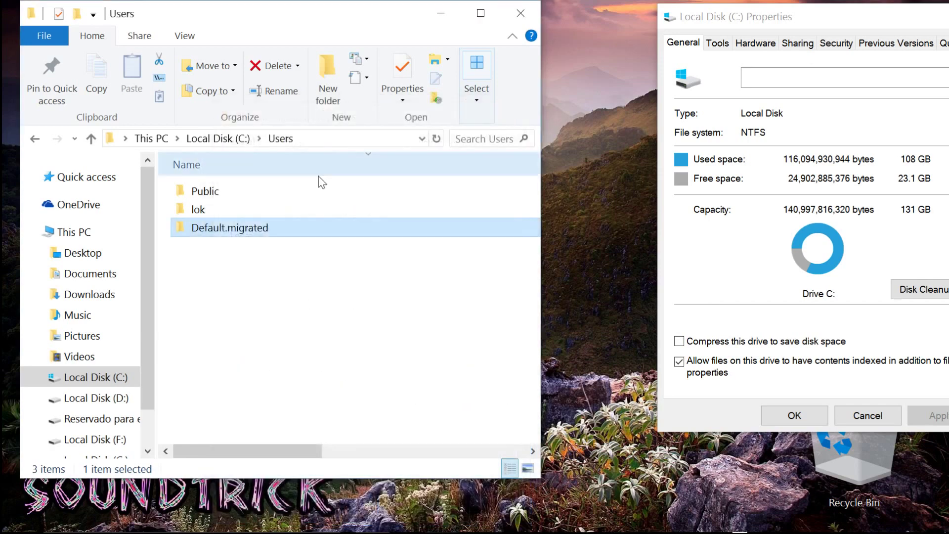
Check the size of the lok folder inside Users in its properties, then close them
click(259, 208)
right_click(206, 212)
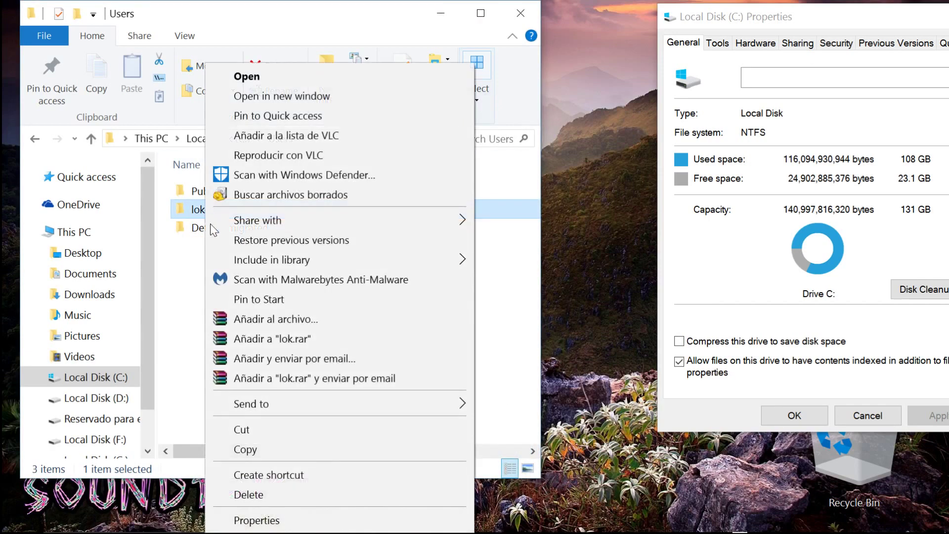
click(265, 524)
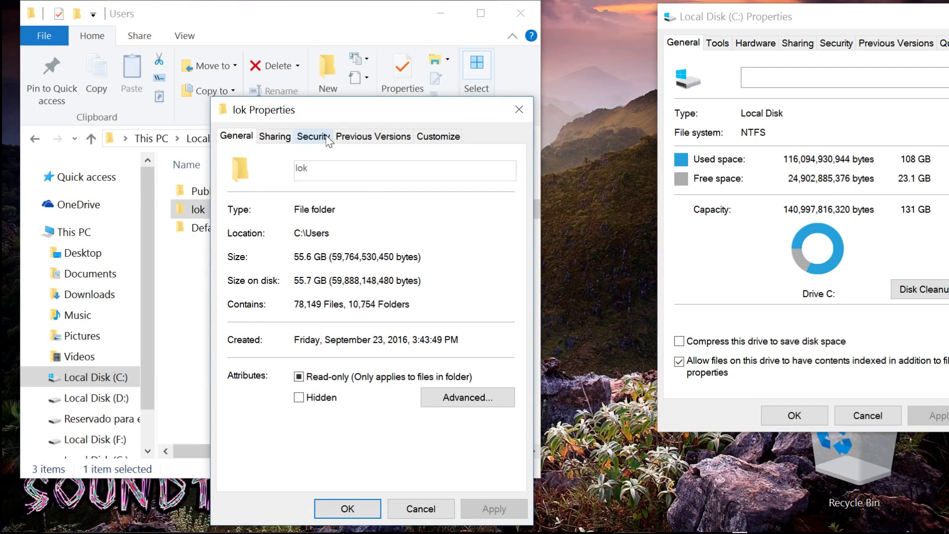
click(525, 111)
Open the lok folder and show its own properties from inside it to check its total size, then close them
double_click(222, 209)
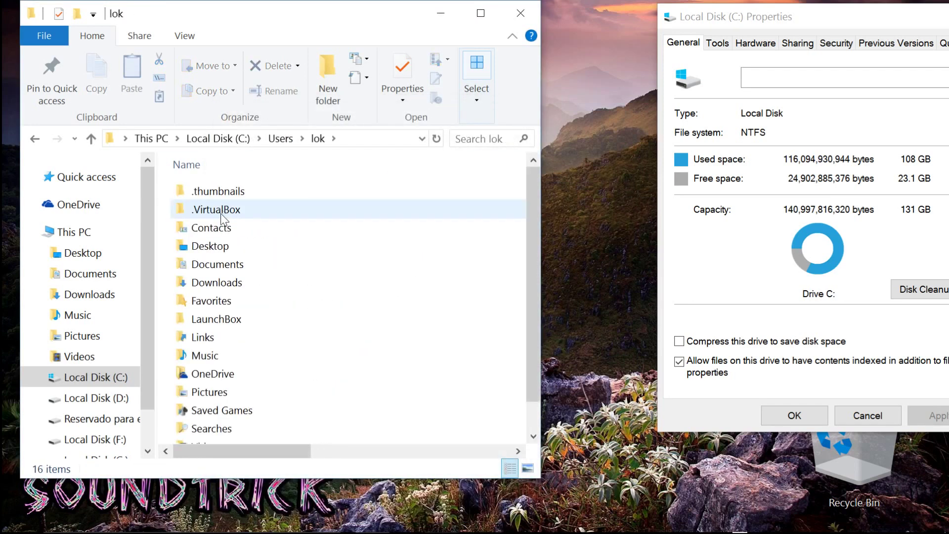
scroll(268, 378, down, 1)
right_click(458, 316)
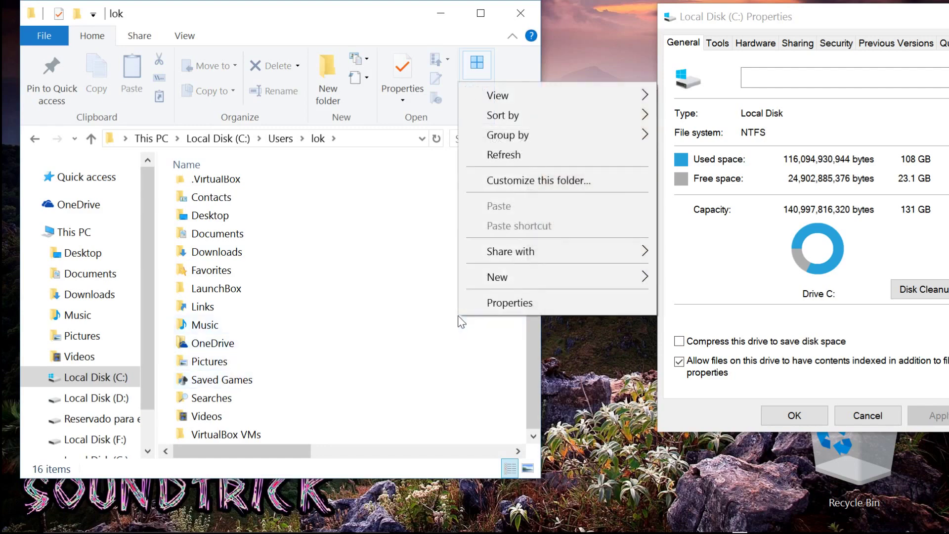
click(470, 310)
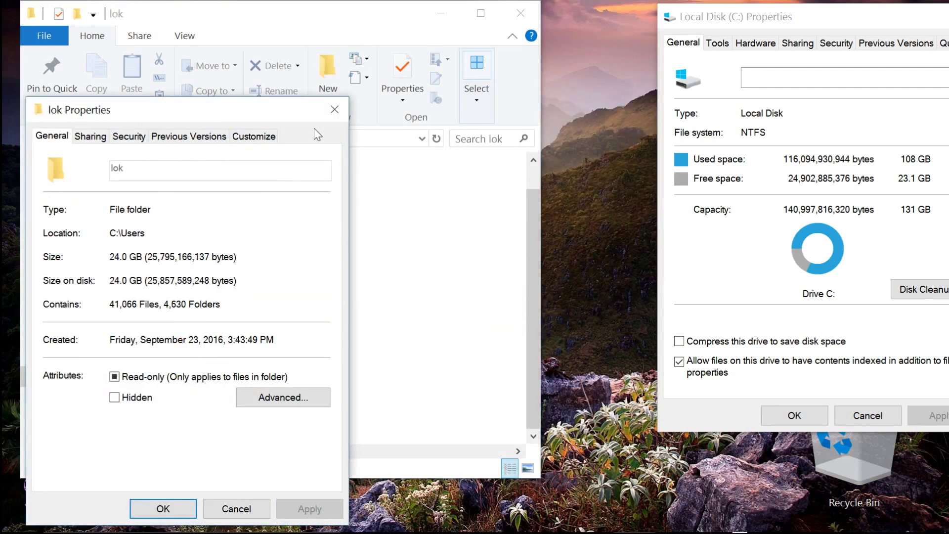
click(335, 109)
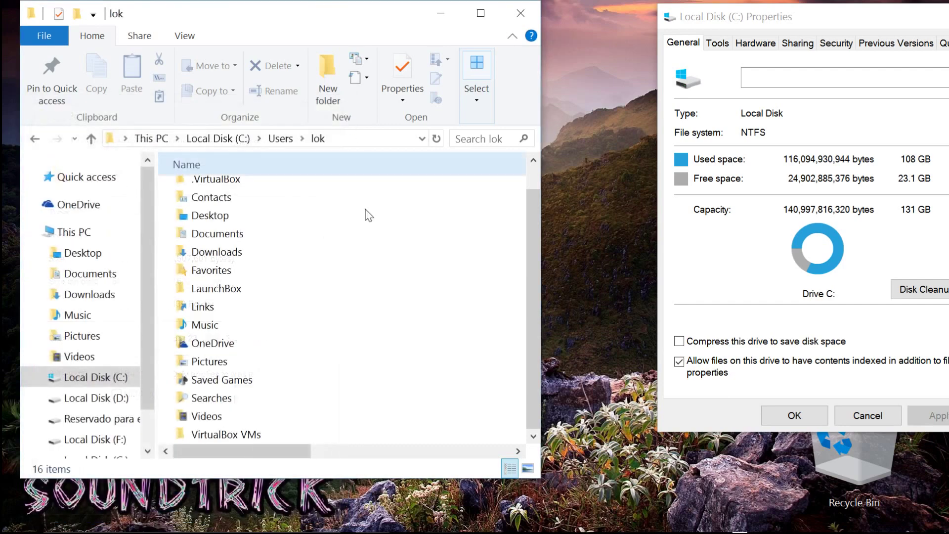
Check the sizes of the VirtualBox VMs and Videos folders in their properties, closing each one after reading it
right_click(216, 435)
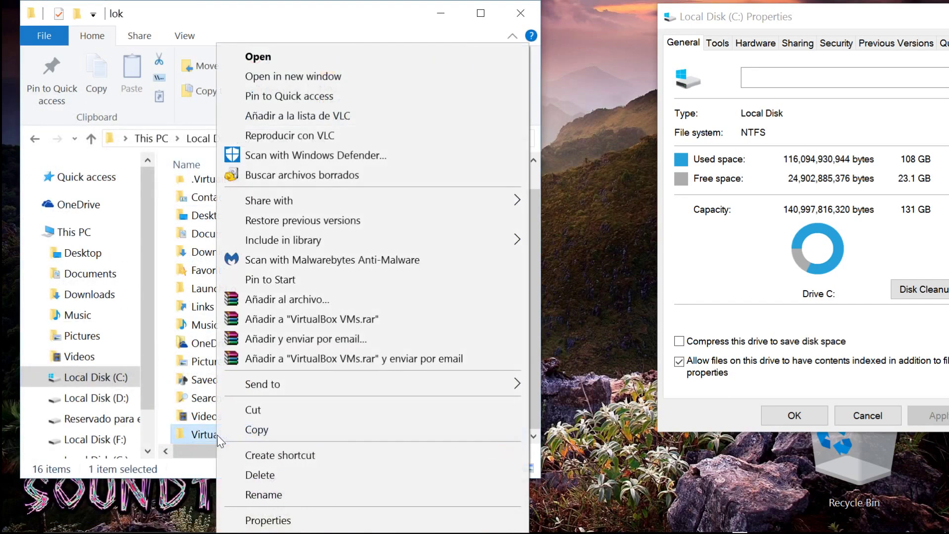
click(261, 521)
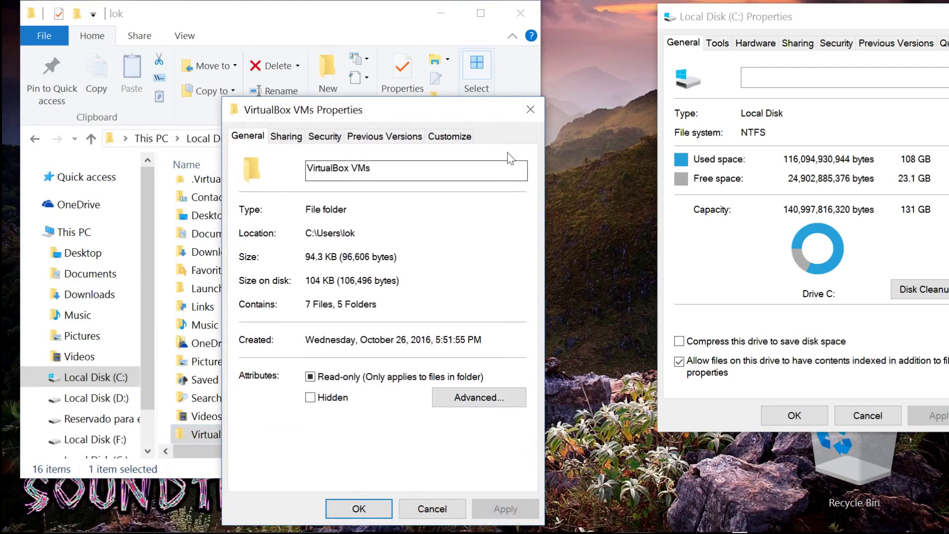
click(530, 109)
right_click(224, 411)
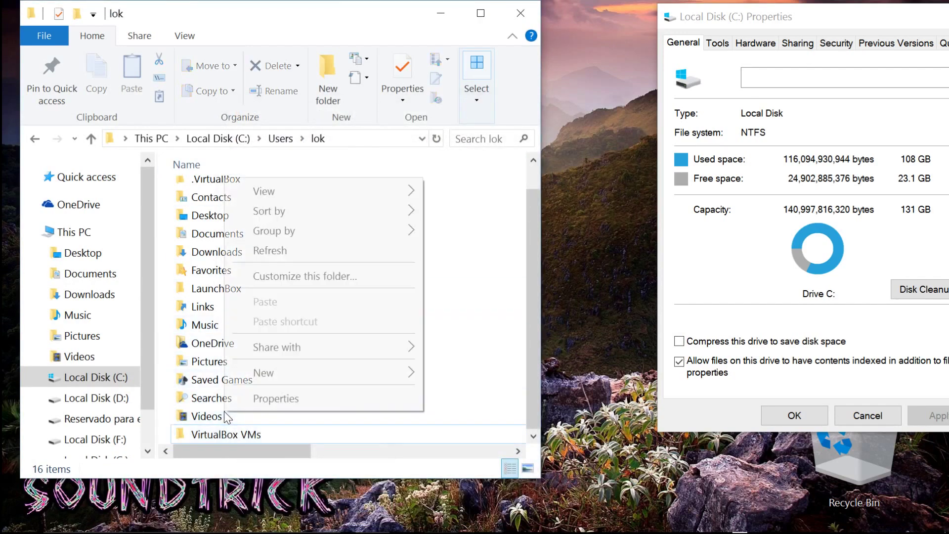
right_click(211, 416)
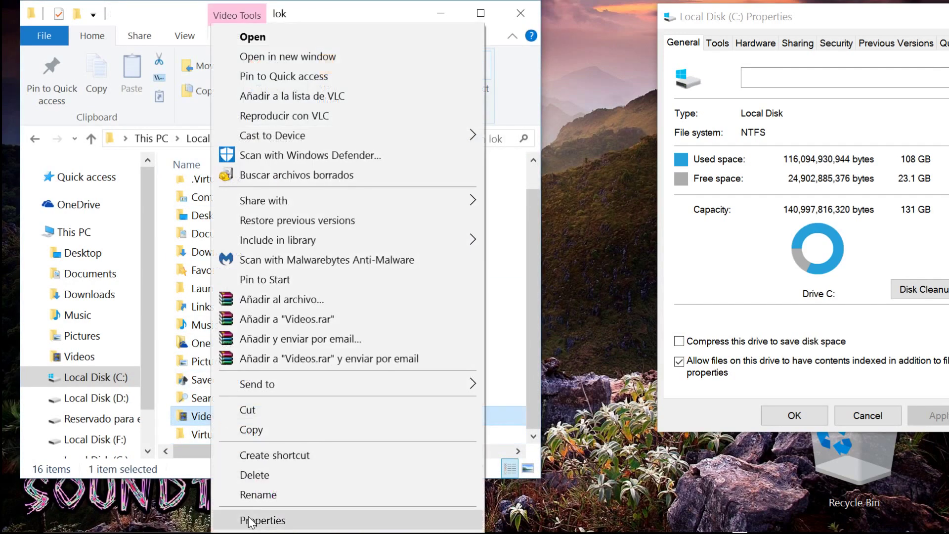
click(250, 520)
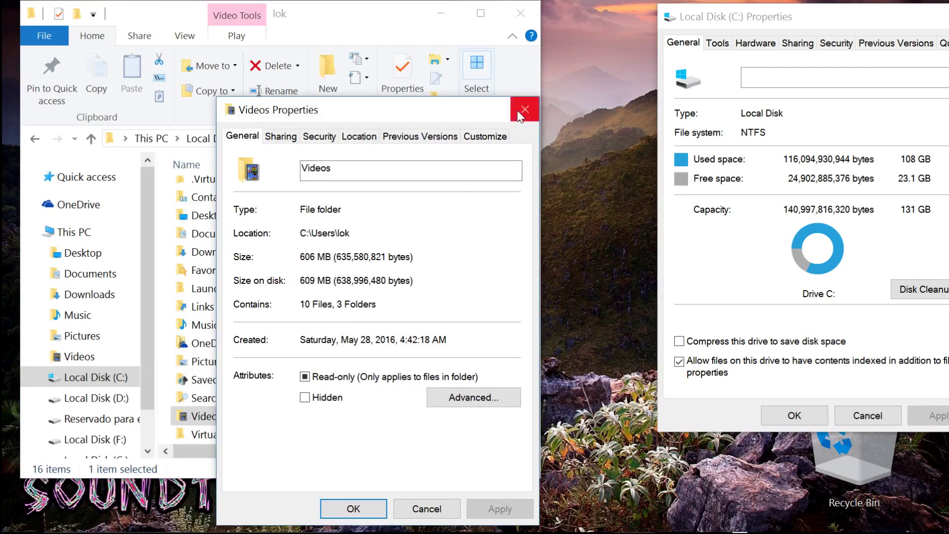
click(517, 111)
Check the sizes of the Searches and Saved Games folders in their properties, closing each one after reading it
right_click(241, 396)
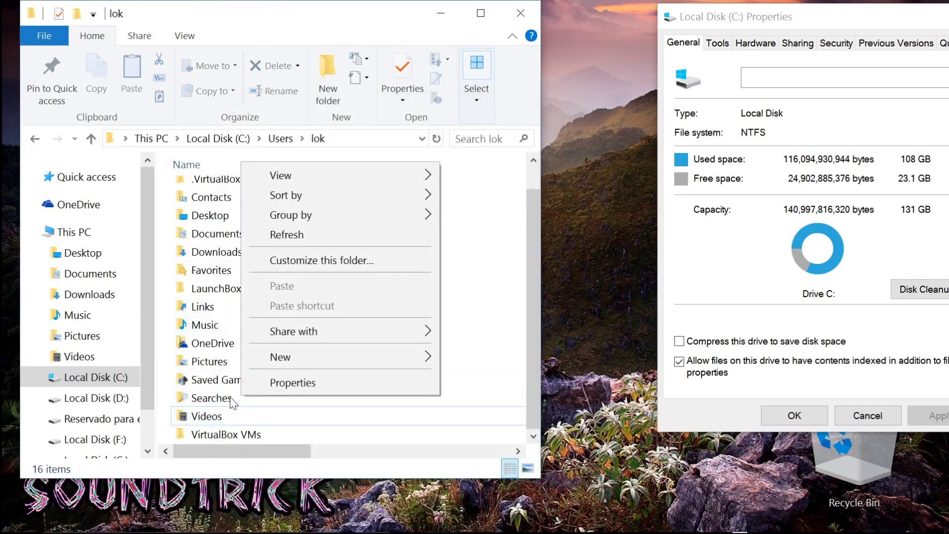
right_click(229, 396)
click(262, 517)
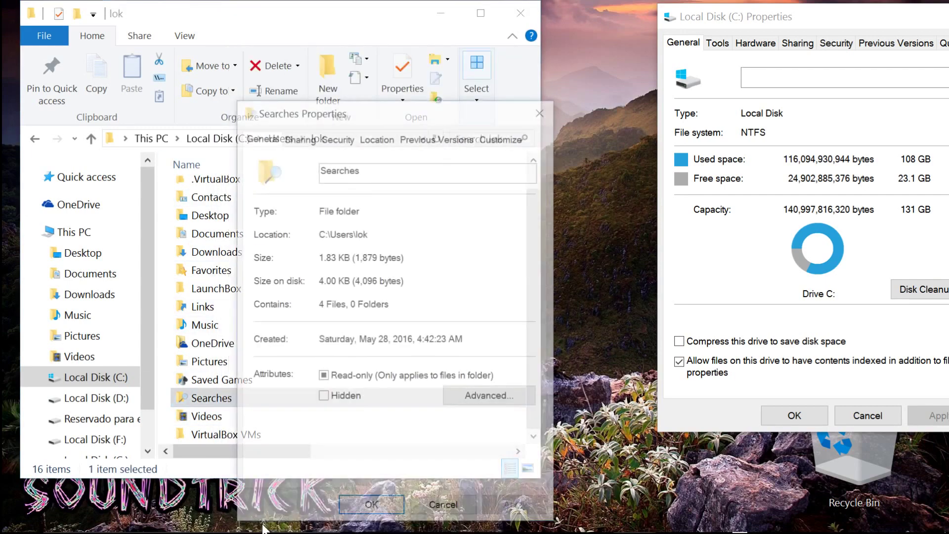
click(540, 113)
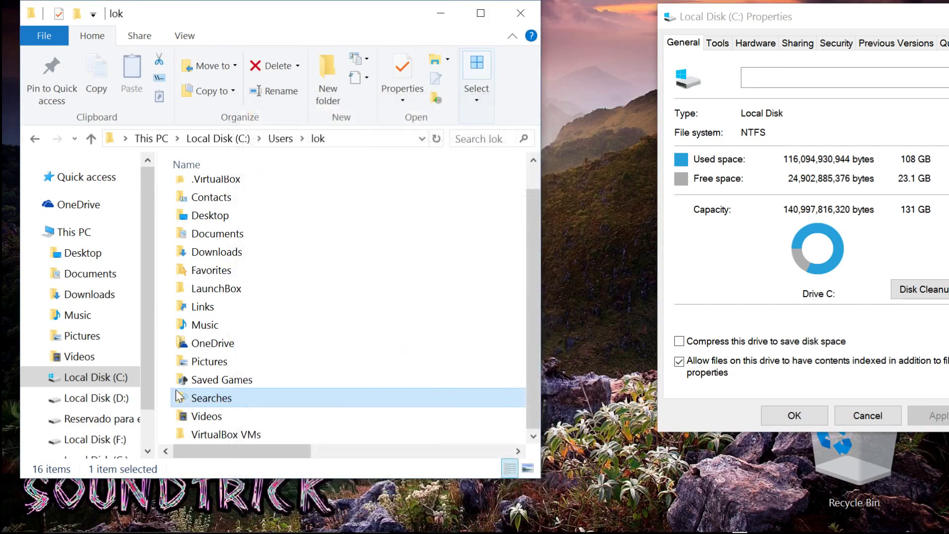
right_click(212, 379)
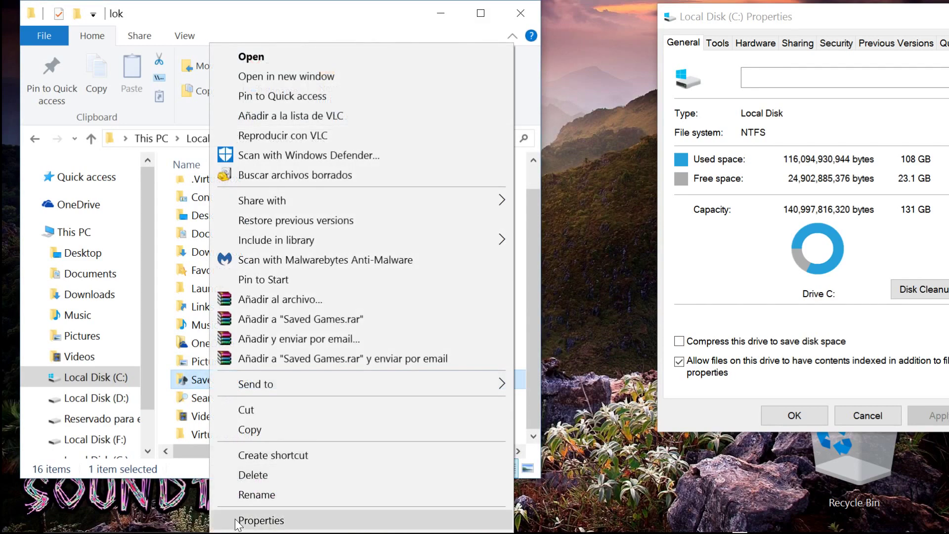
click(236, 521)
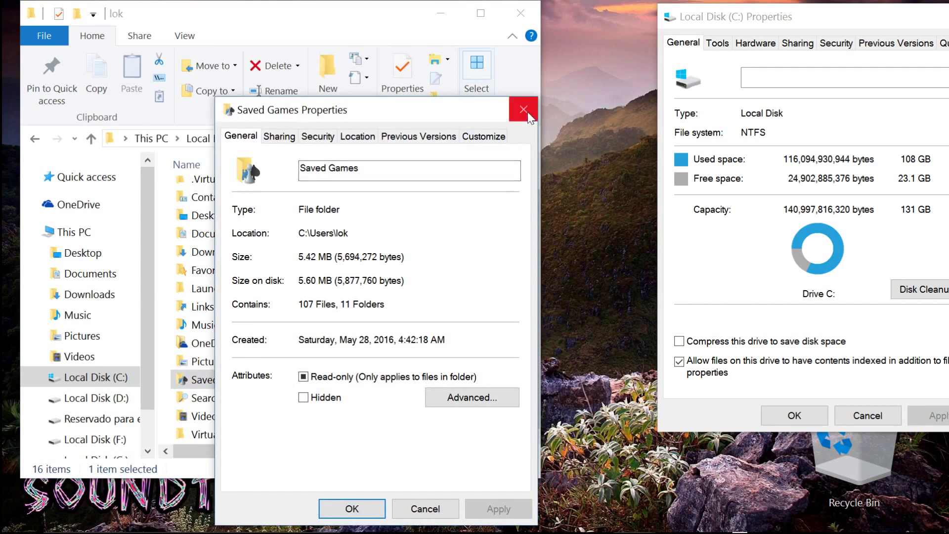
click(525, 110)
Check the sizes of the Pictures and OneDrive folders in their properties, closing each one after reading it
right_click(233, 357)
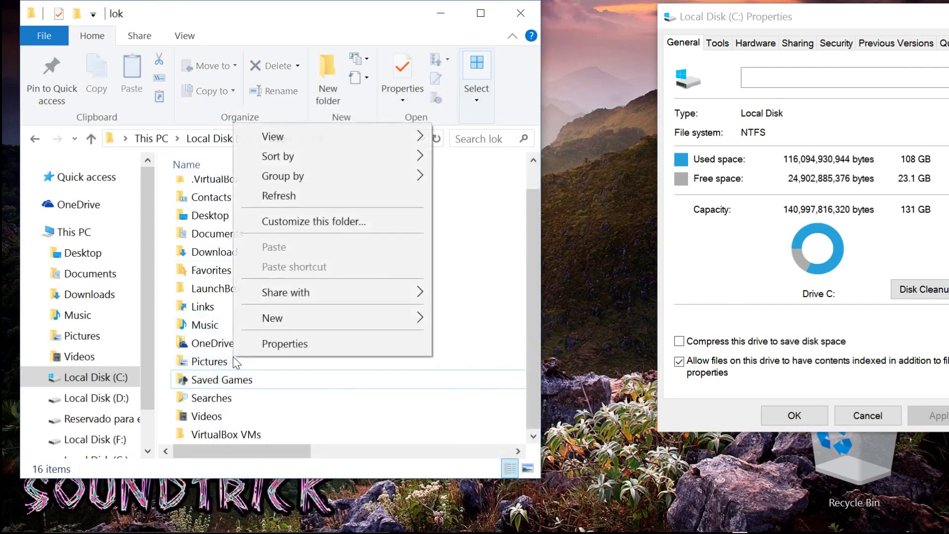
right_click(203, 359)
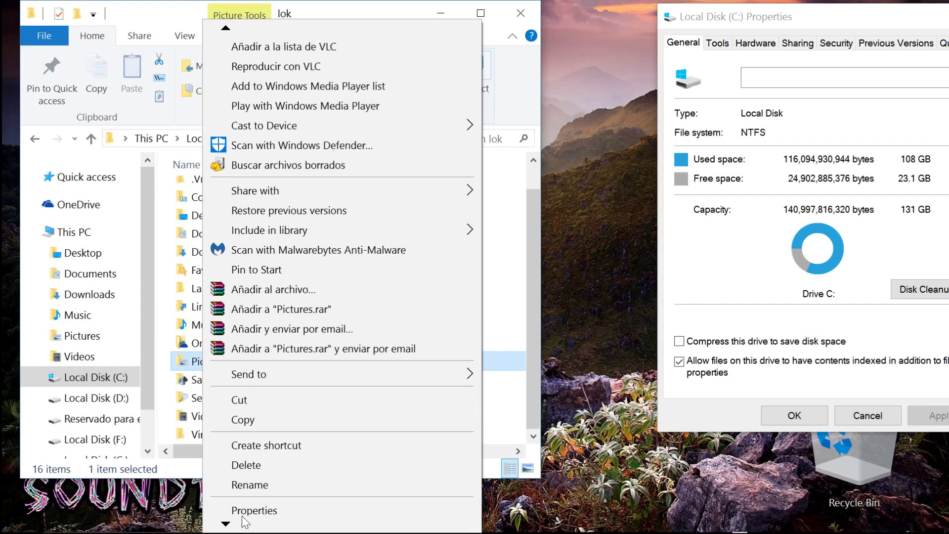
click(254, 493)
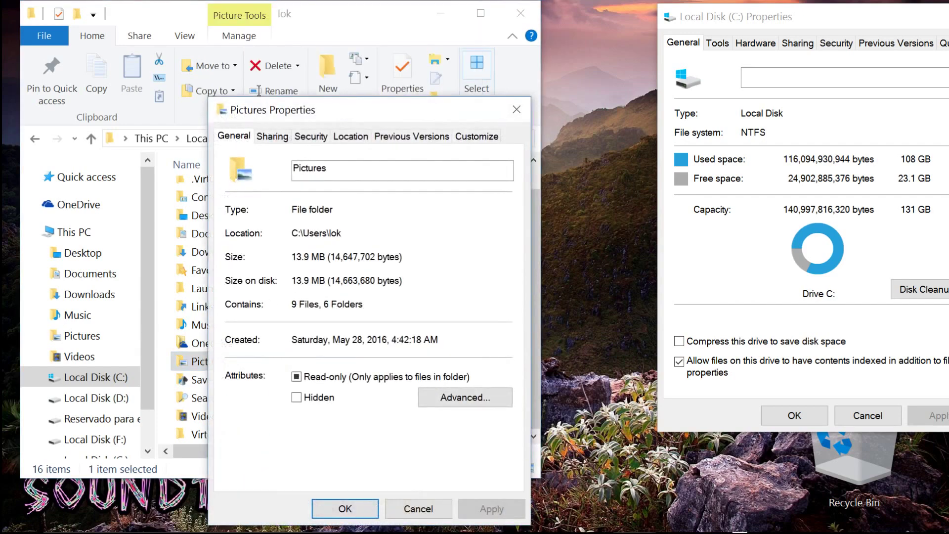
click(517, 109)
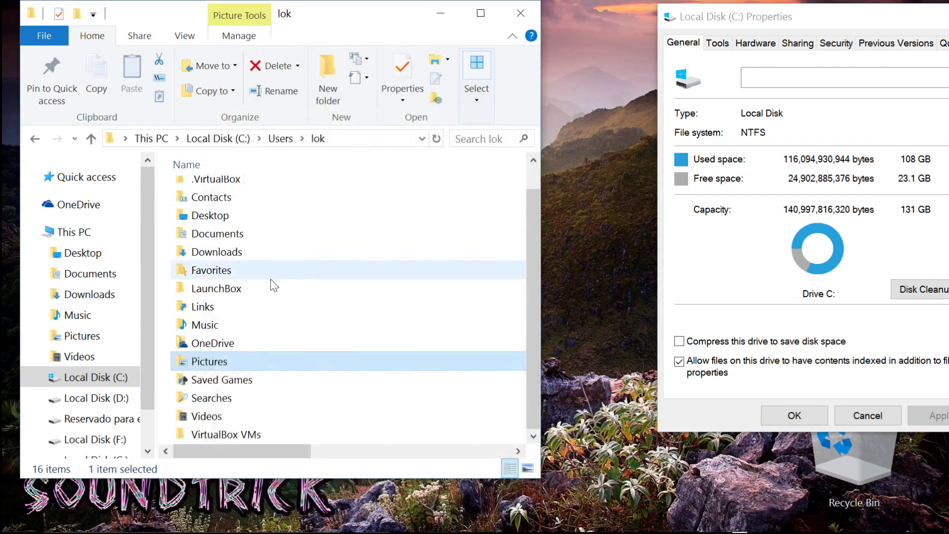
right_click(205, 345)
click(228, 517)
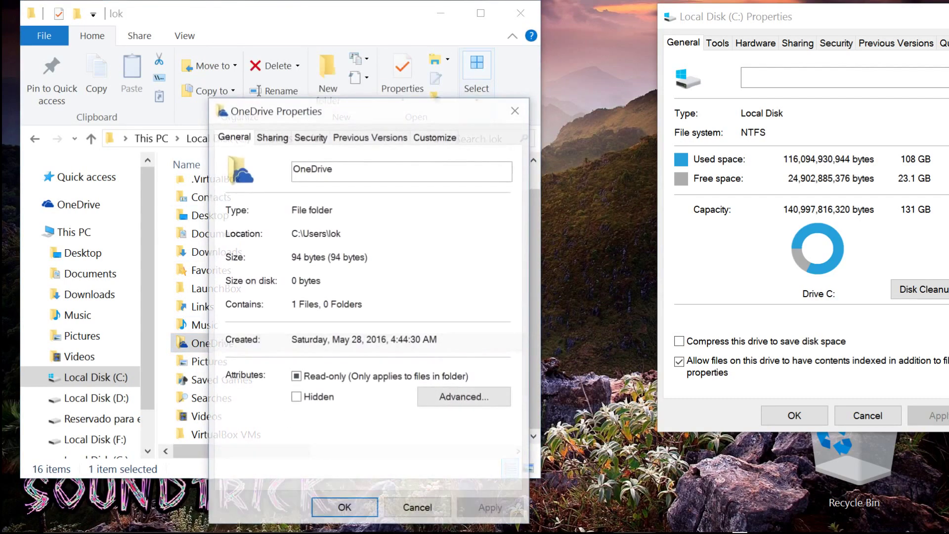
click(519, 112)
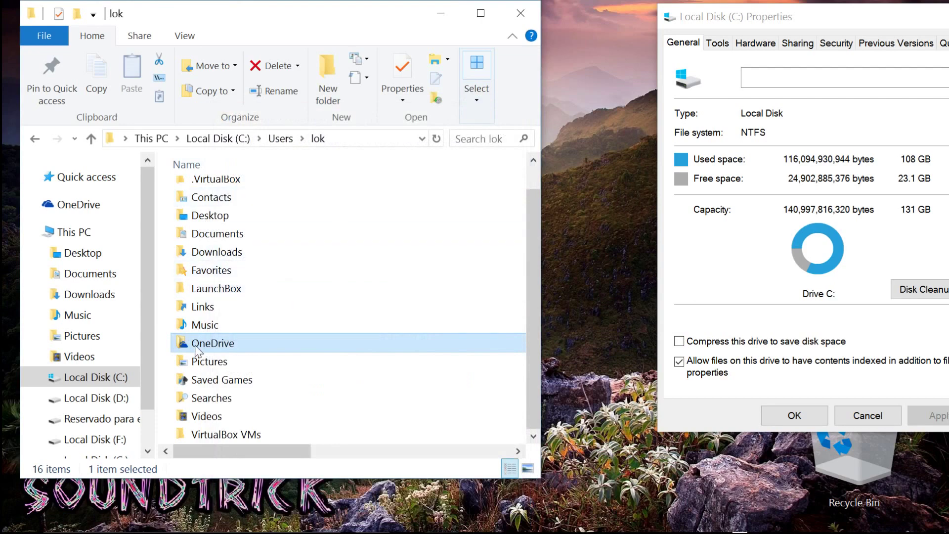
Check the sizes of the Music and Links folders in their properties, closing each one after reading it
right_click(205, 324)
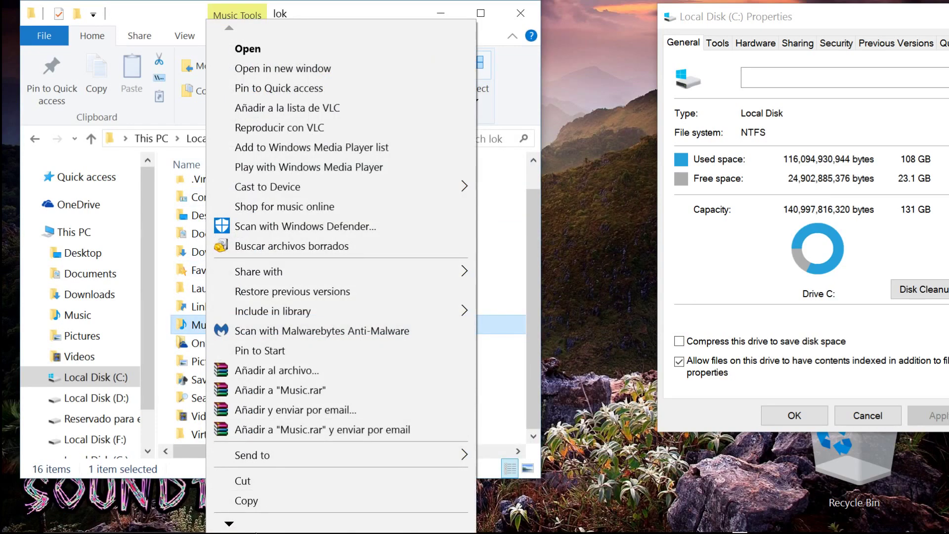
scroll(252, 527, down, 4)
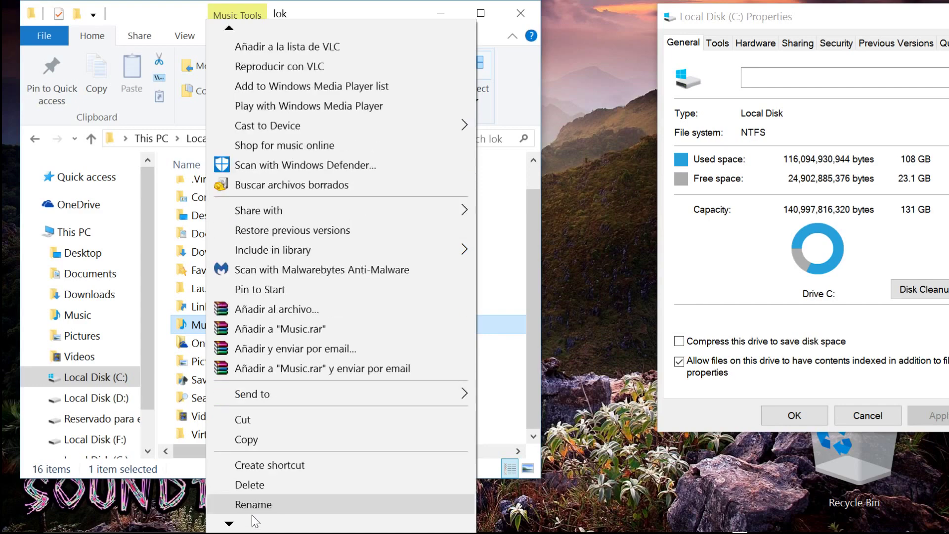
scroll(261, 519, down, 1)
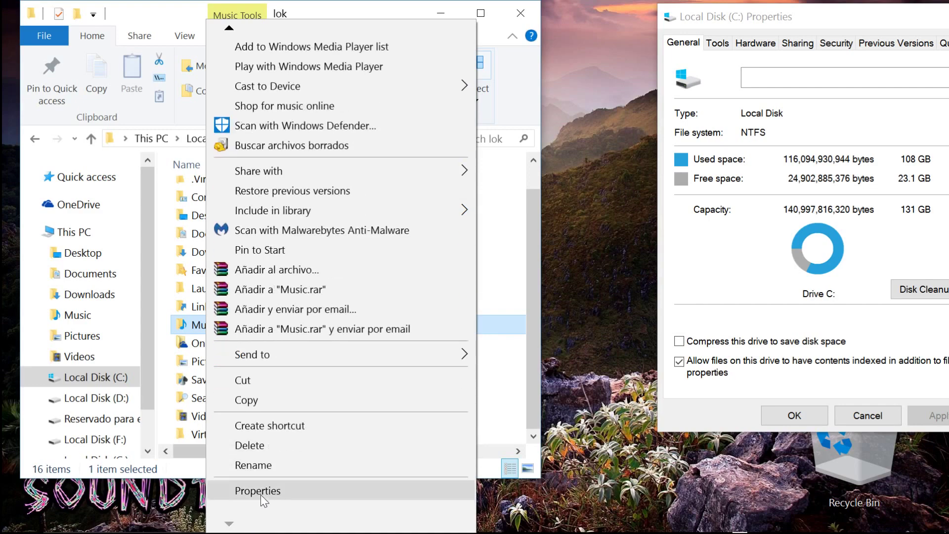
click(262, 490)
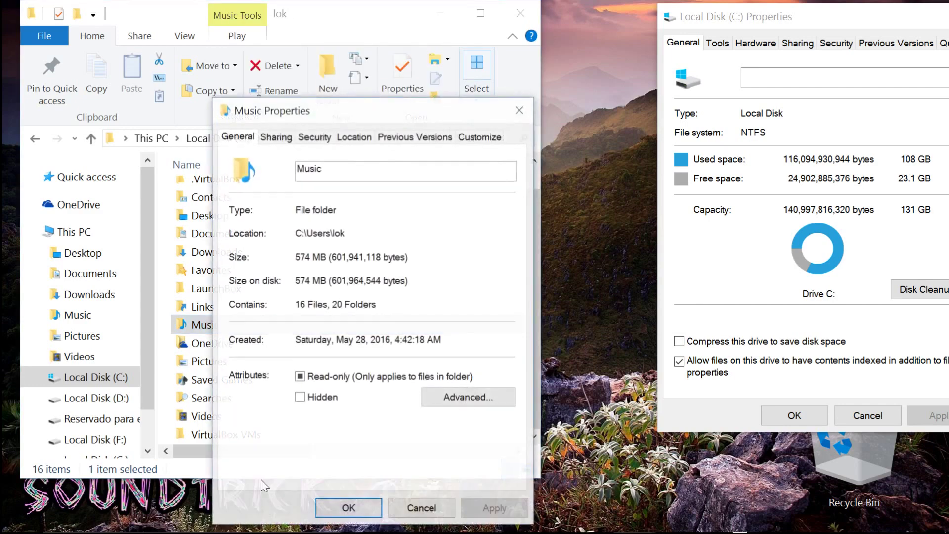
click(522, 111)
right_click(215, 307)
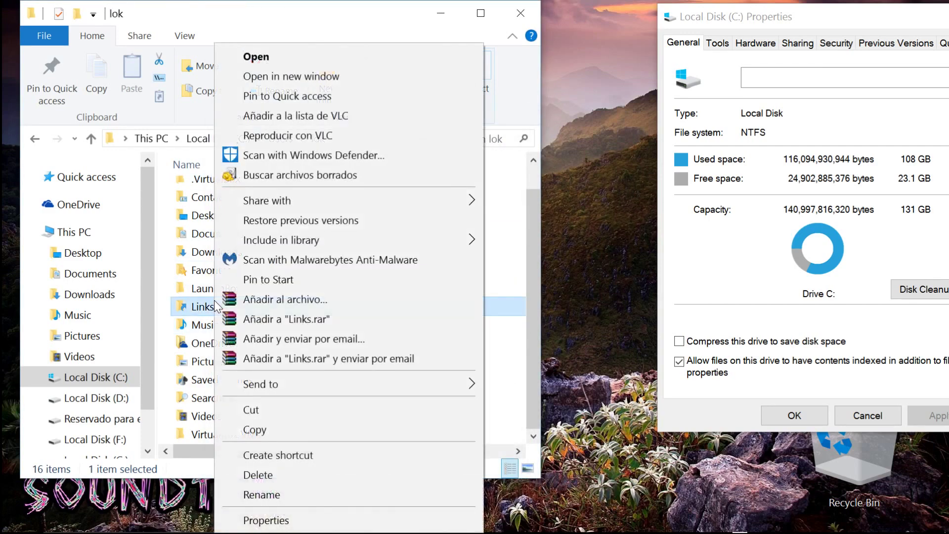
click(261, 520)
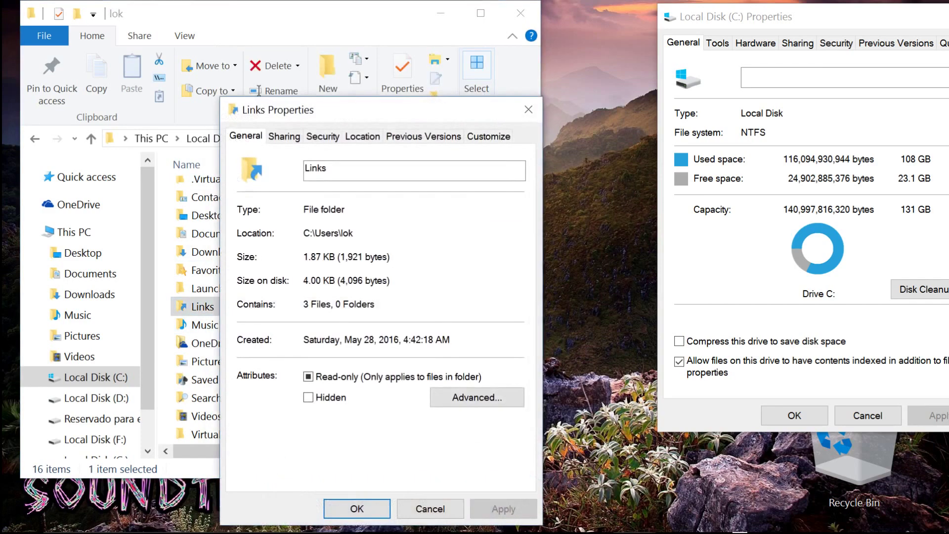
click(527, 111)
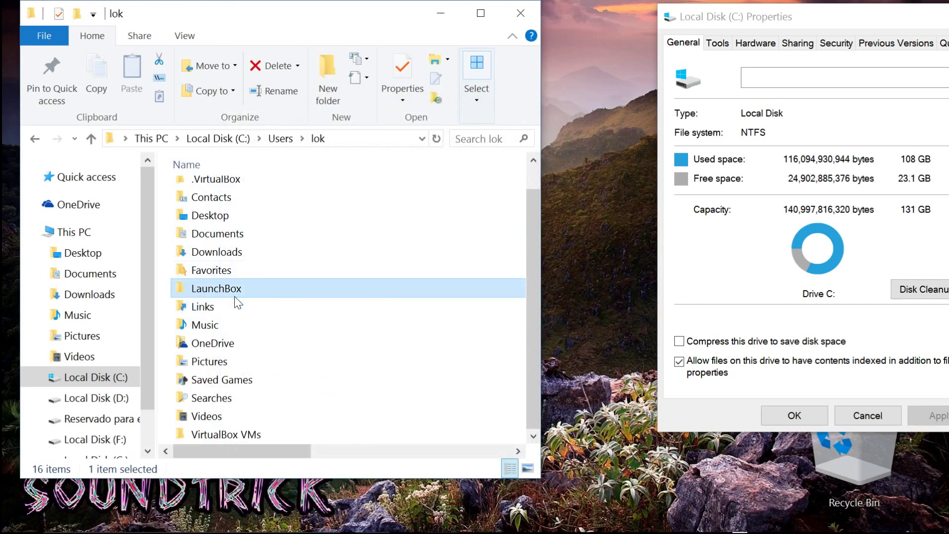
Check the sizes of the LaunchBox and Favorites folders in their properties, closing each one after reading it
right_click(230, 289)
click(260, 520)
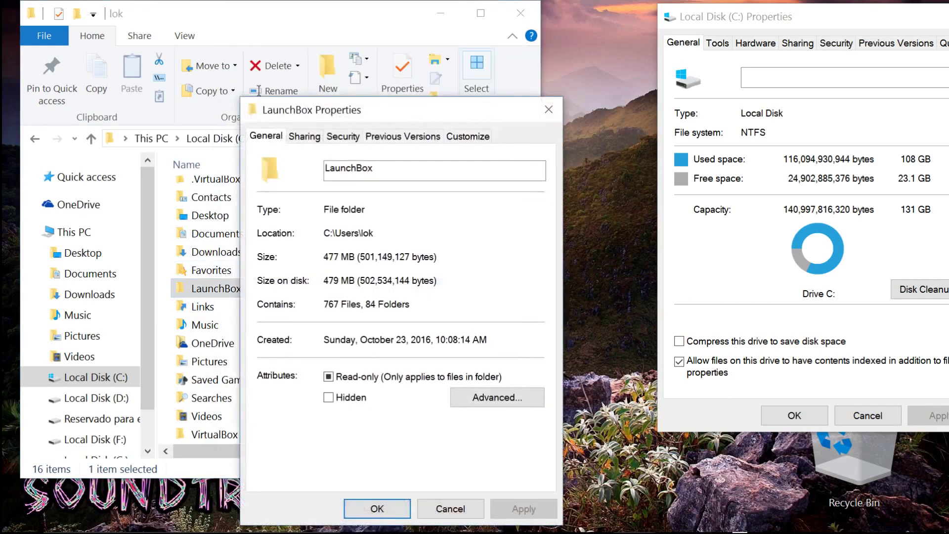
click(549, 109)
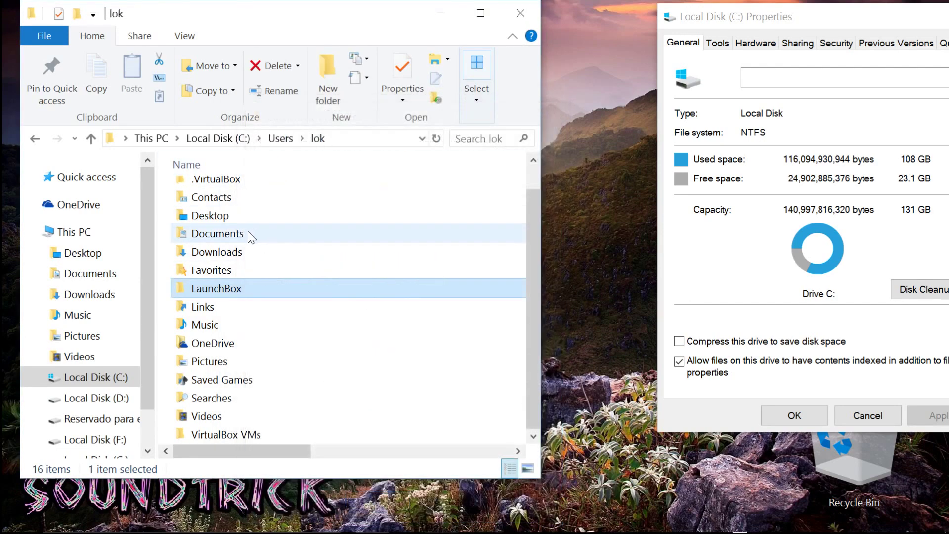
right_click(218, 274)
click(267, 520)
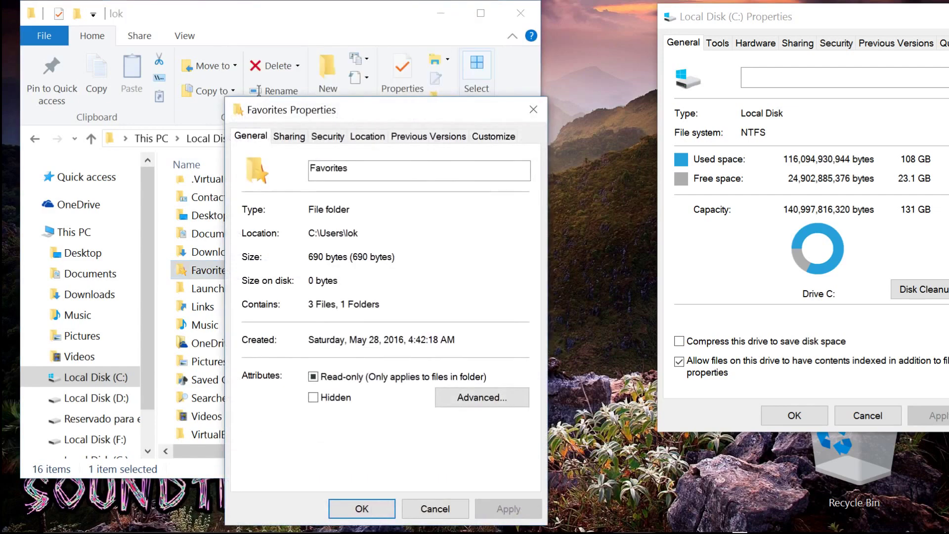
click(526, 119)
Check the sizes of the Downloads and Documents folders in their properties, closing each one after reading it
right_click(239, 253)
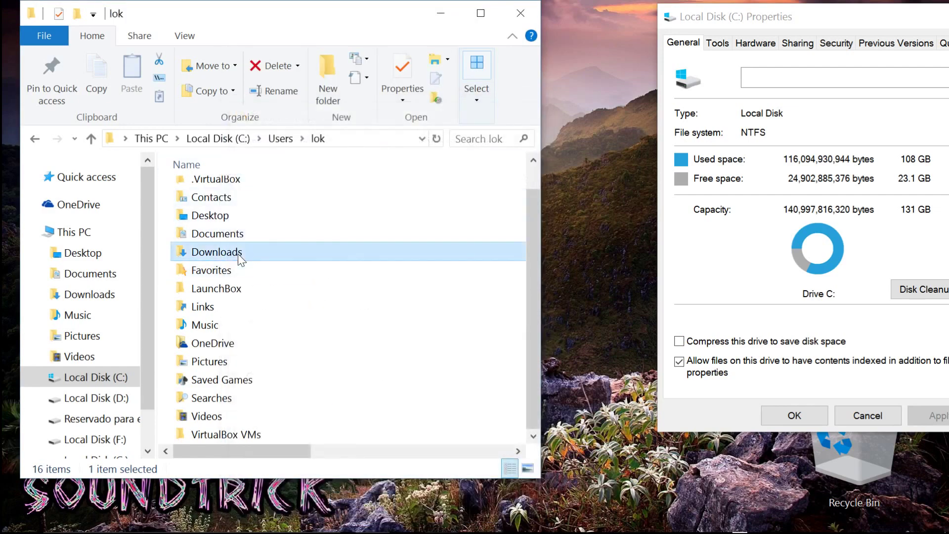
click(275, 520)
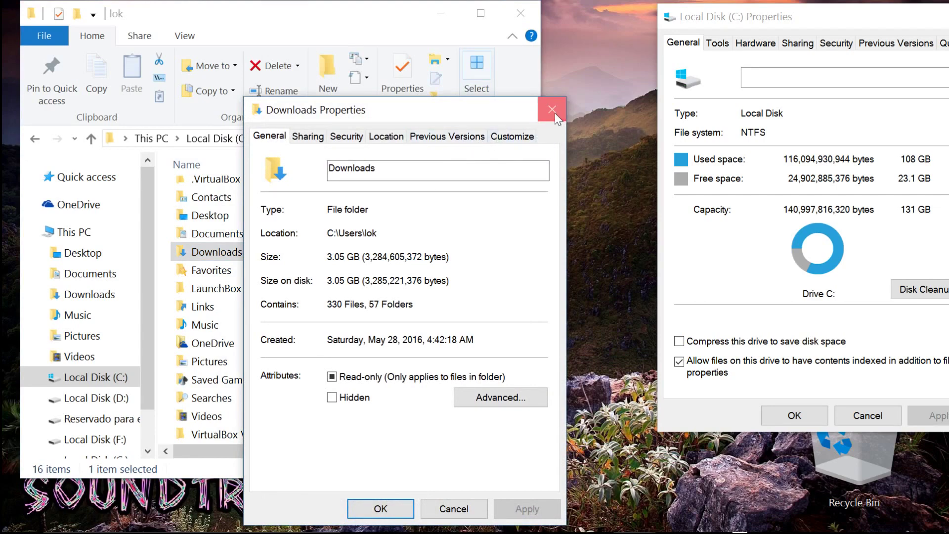
click(555, 113)
click(229, 236)
right_click(229, 237)
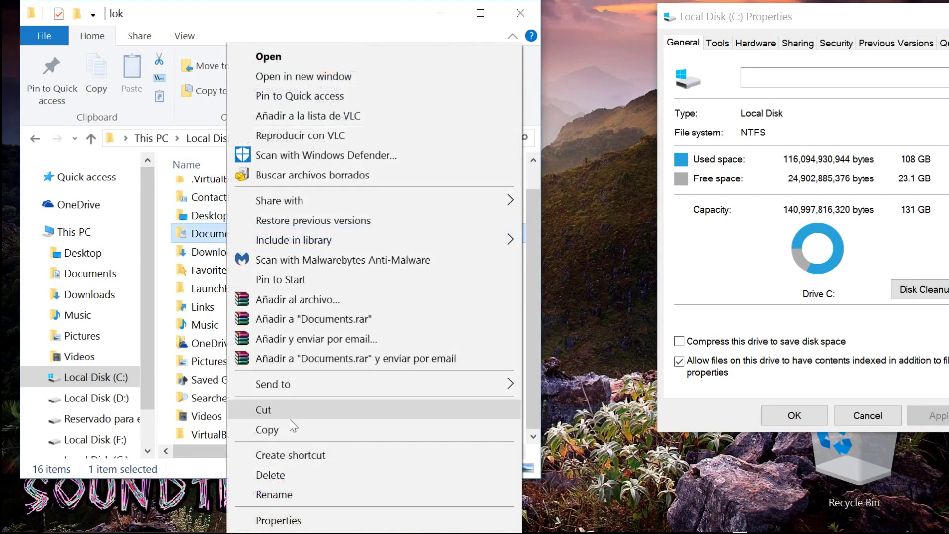
click(285, 517)
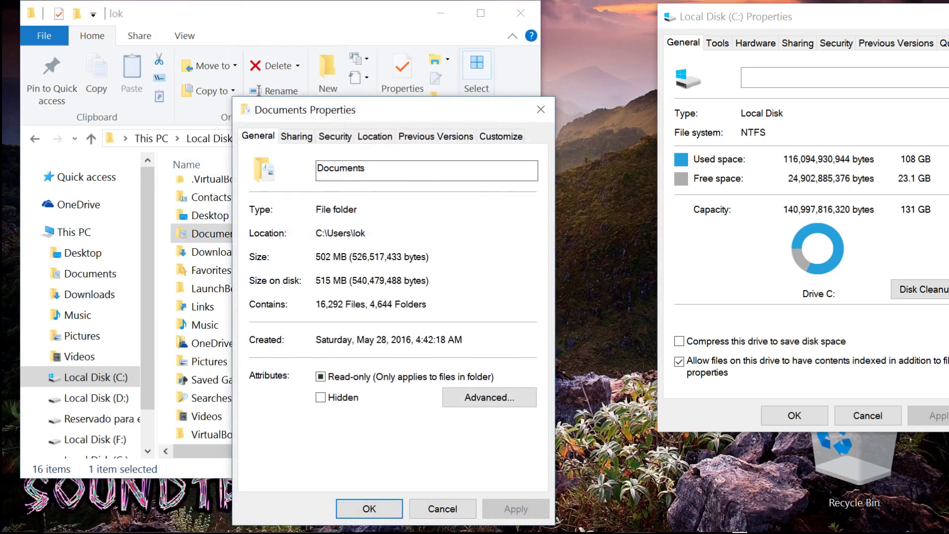
click(541, 109)
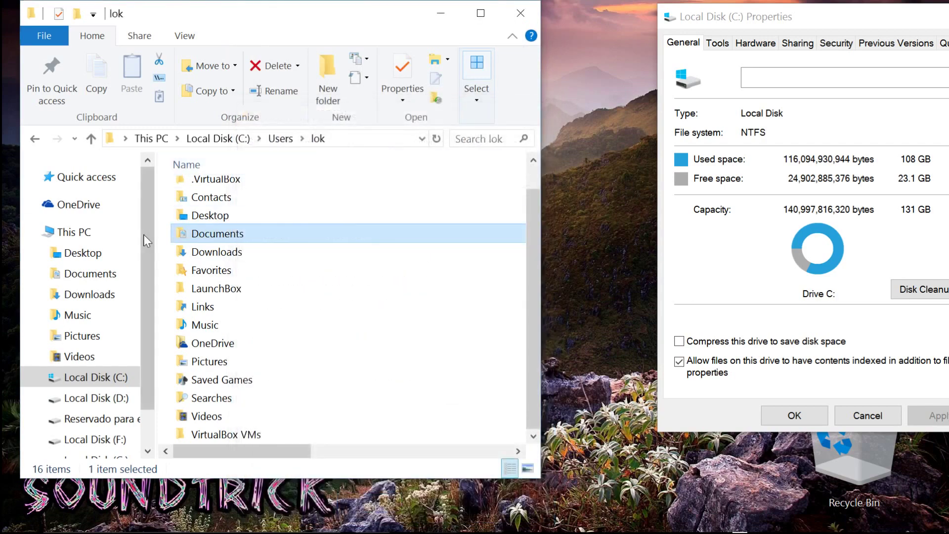
Check the sizes of the Desktop and Contacts folders in their properties, closing each one after reading it
right_click(201, 216)
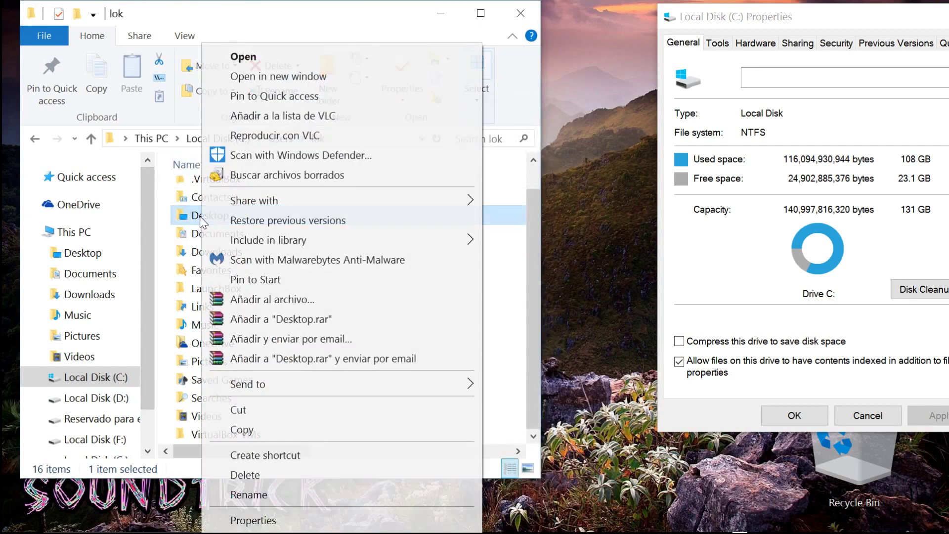
click(254, 521)
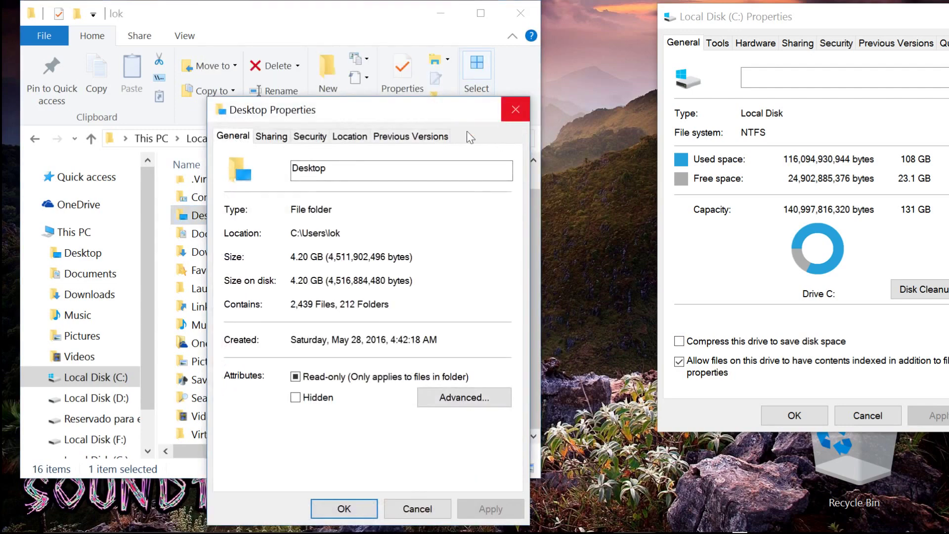
click(518, 109)
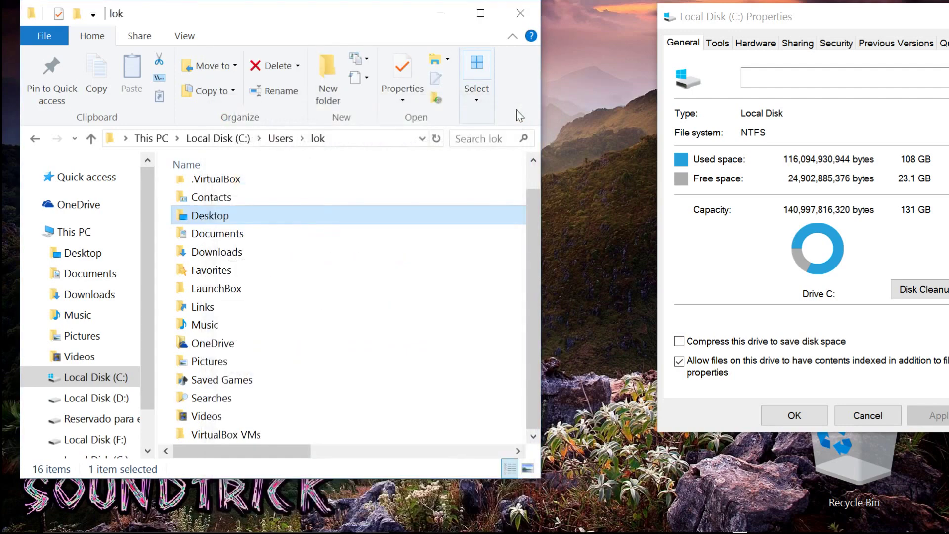
click(209, 198)
right_click(208, 197)
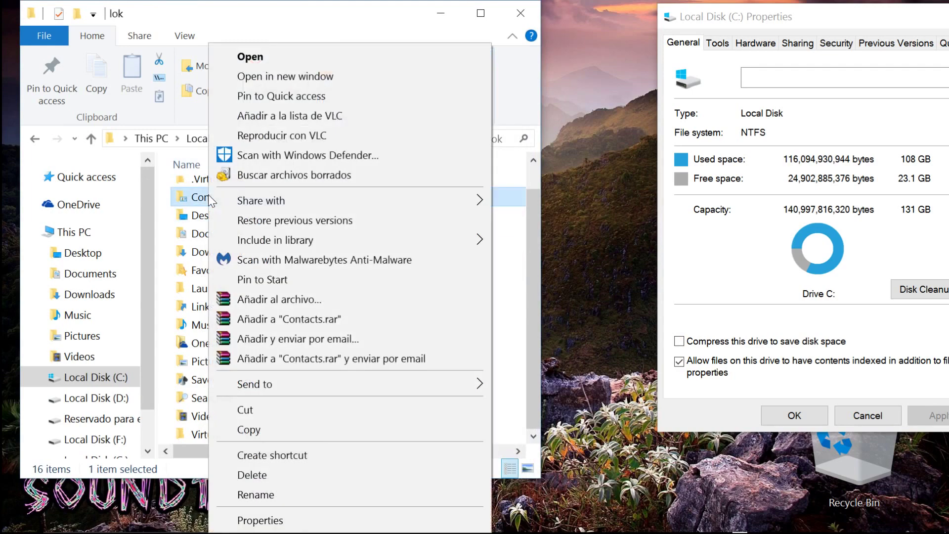
click(255, 517)
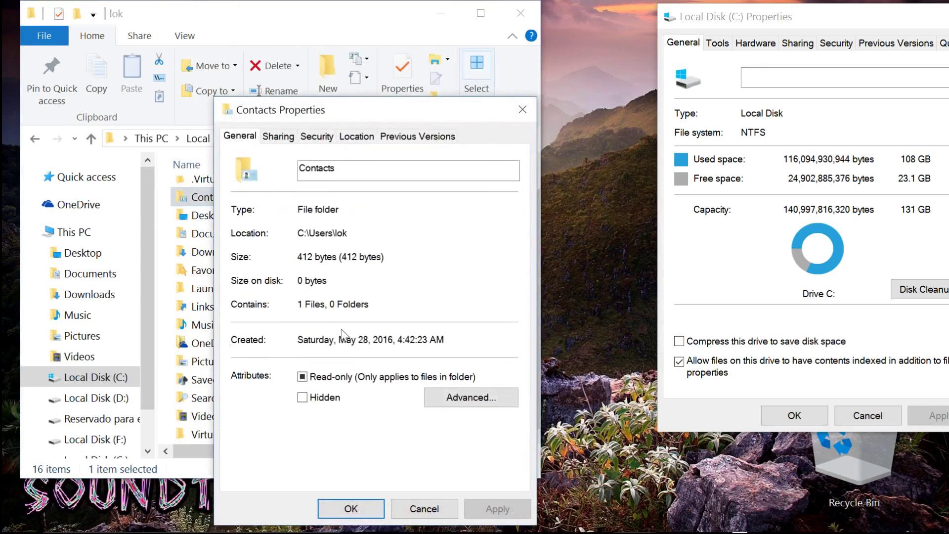
click(522, 110)
Check the sizes of the .VirtualBox and .thumbnails folders in their properties, closing each one after reading it
right_click(259, 181)
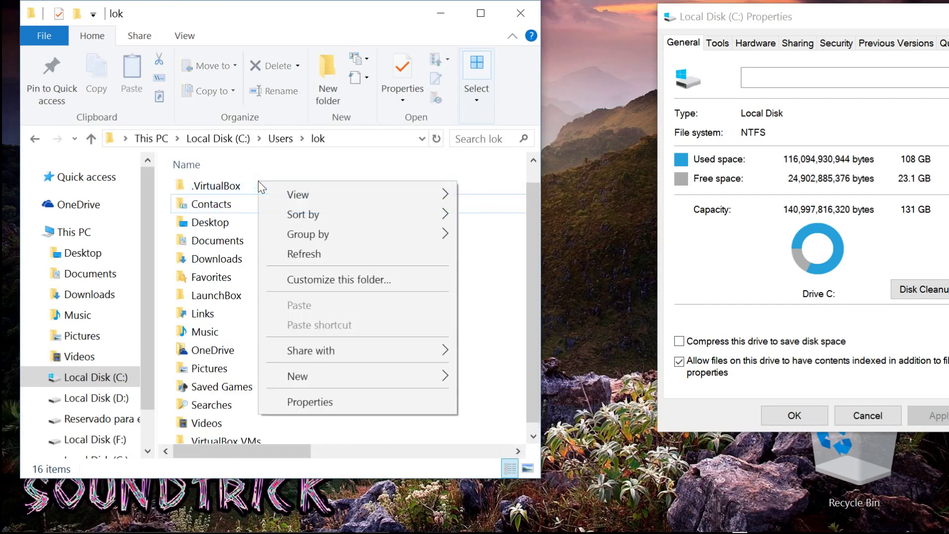
right_click(213, 182)
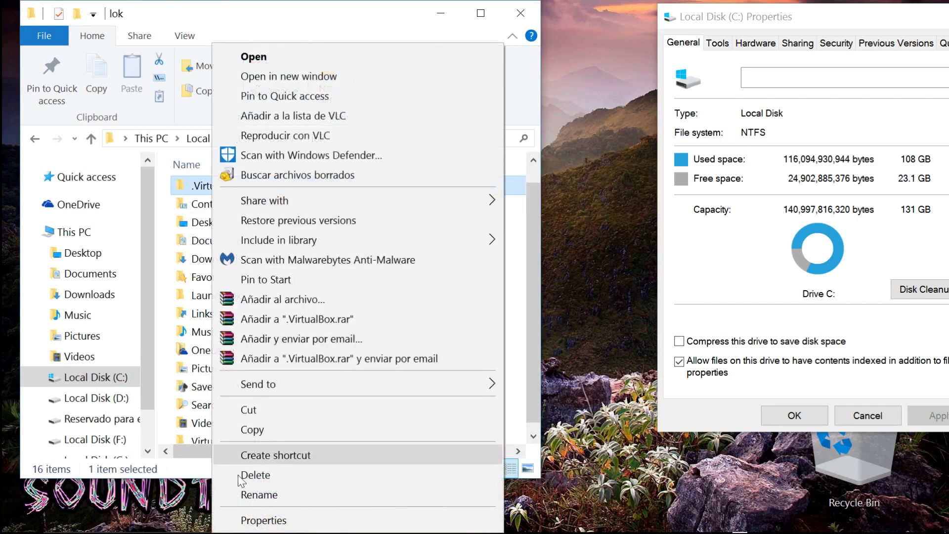
click(259, 519)
click(524, 110)
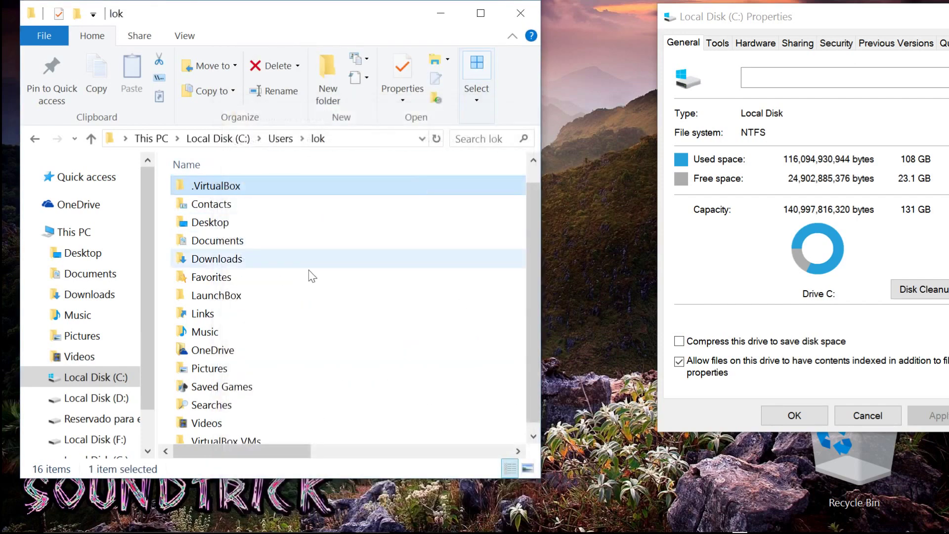
scroll(312, 276, up, 1)
right_click(244, 194)
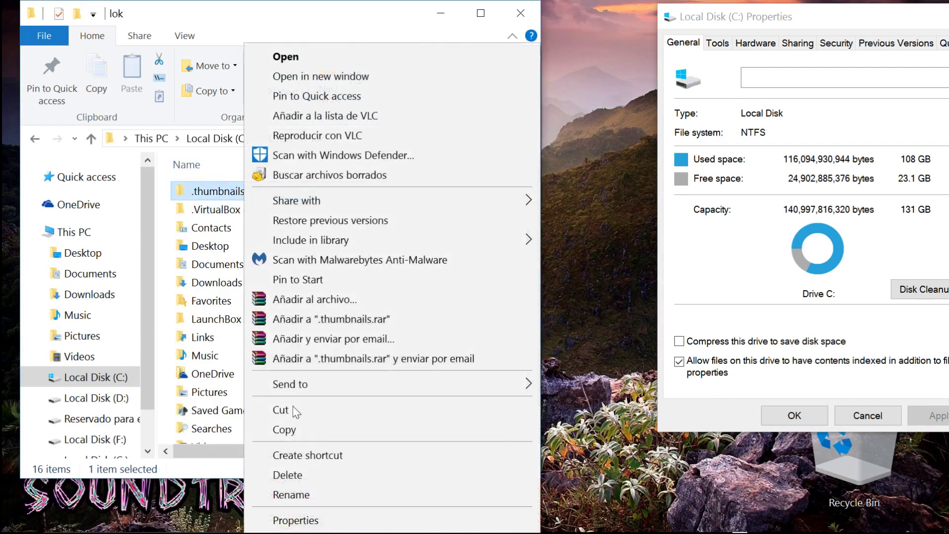
click(290, 520)
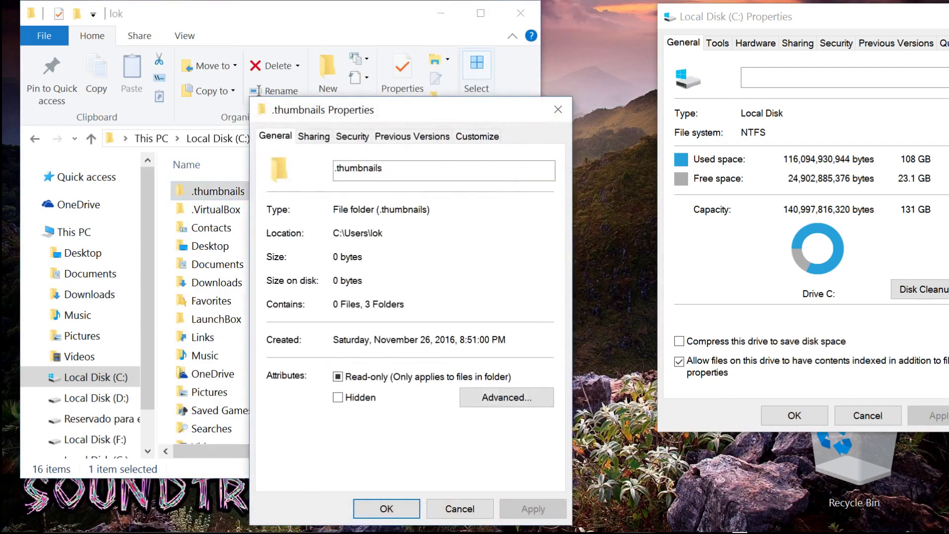
click(561, 112)
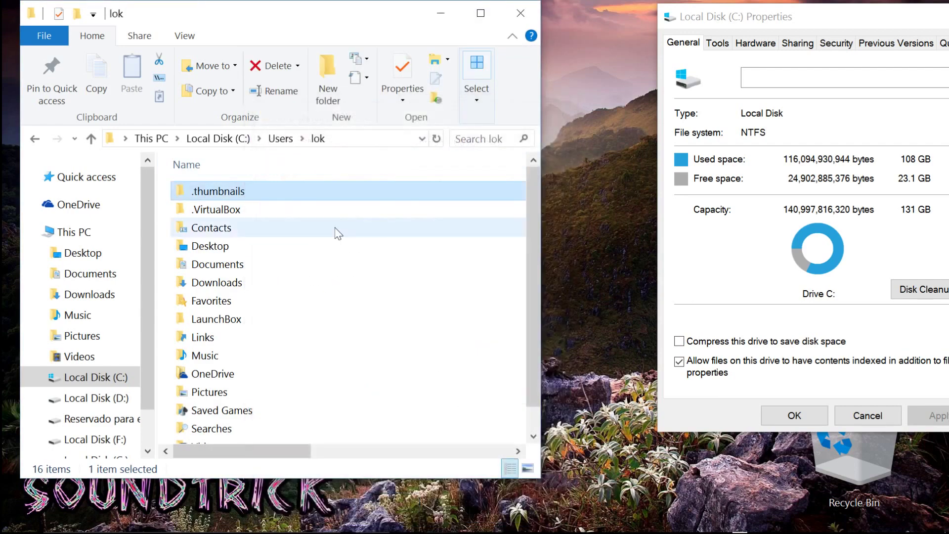
scroll(274, 324, down, 1)
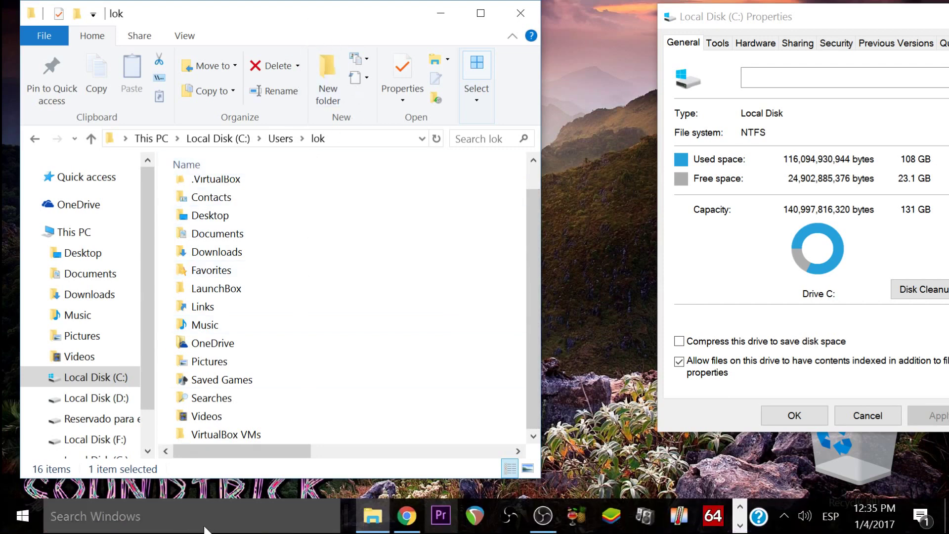
Open the view settings of File Explorer Options from Control Panel's Appearance and Personalization category, and minimize Control Panel
right_click(35, 516)
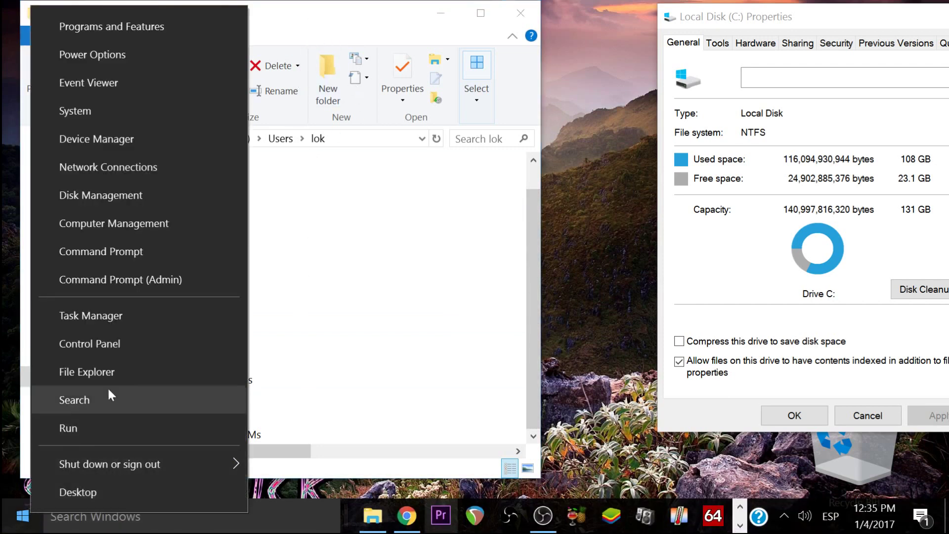
click(115, 341)
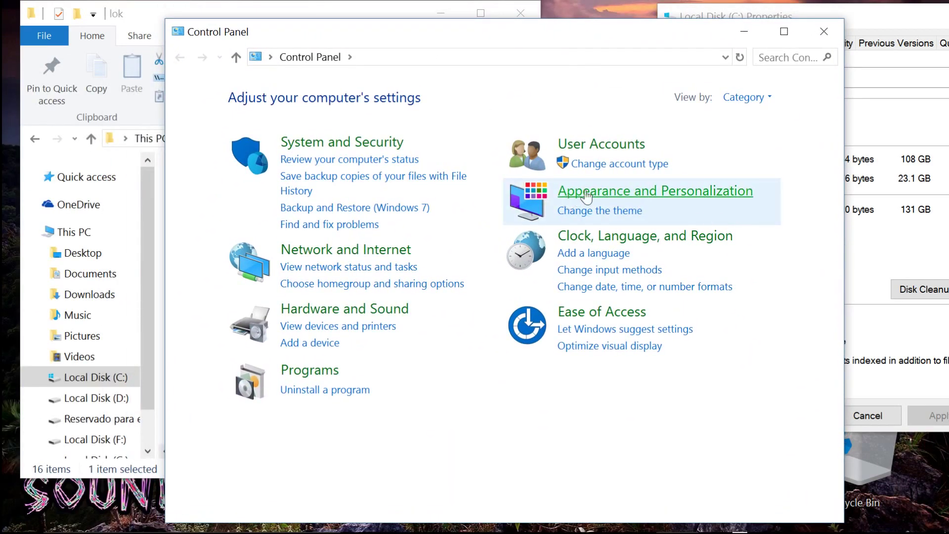
click(611, 199)
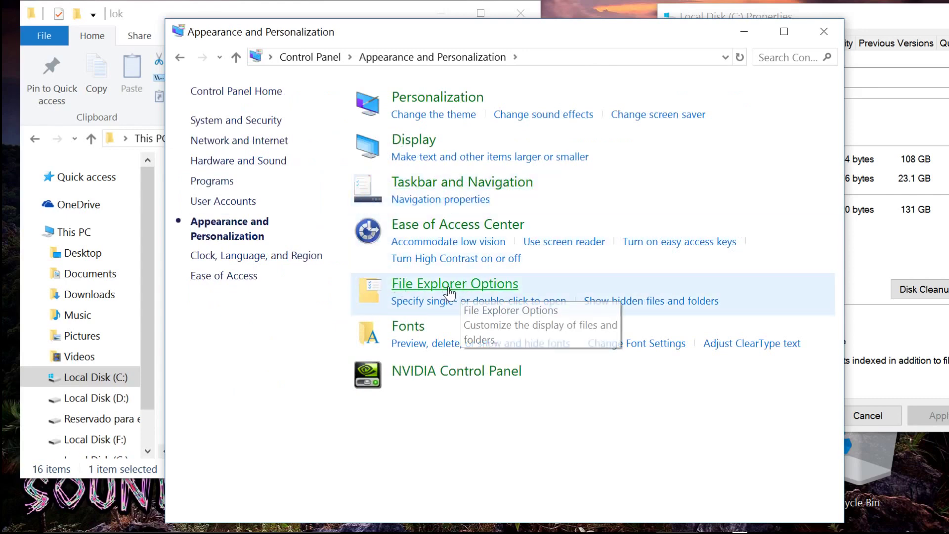
click(449, 288)
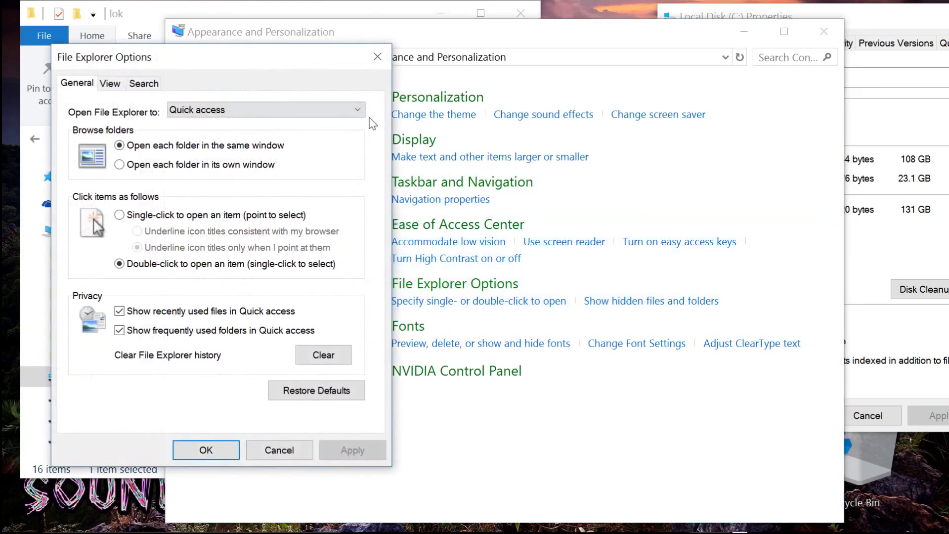
click(450, 32)
key(super+Down)
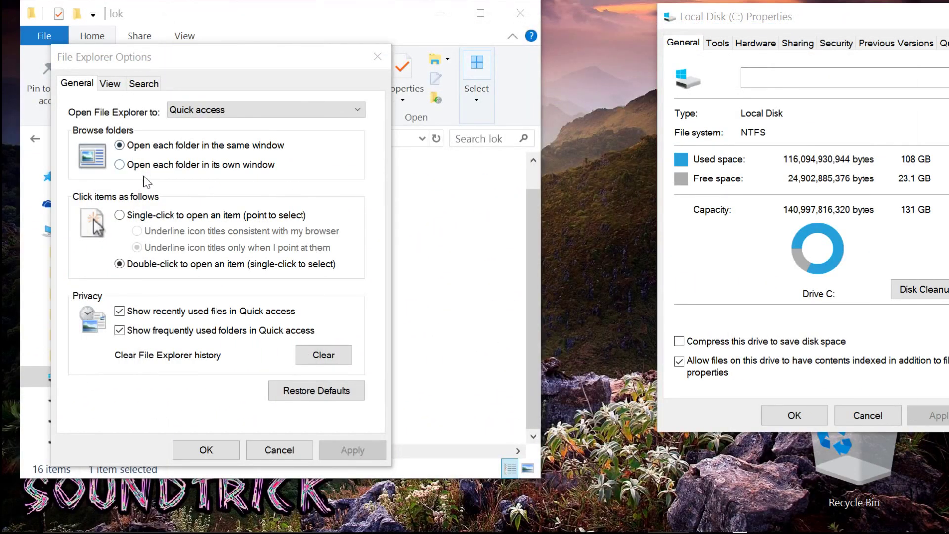
click(110, 84)
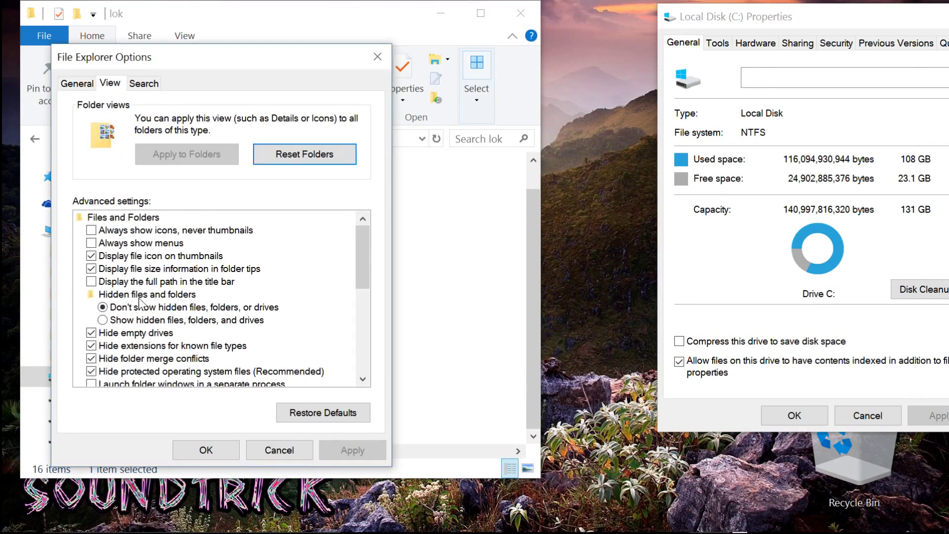
Move File Explorer Options beside the folder list and apply the setting to show hidden files, folders, and drives
drag(148, 64, 608, 34)
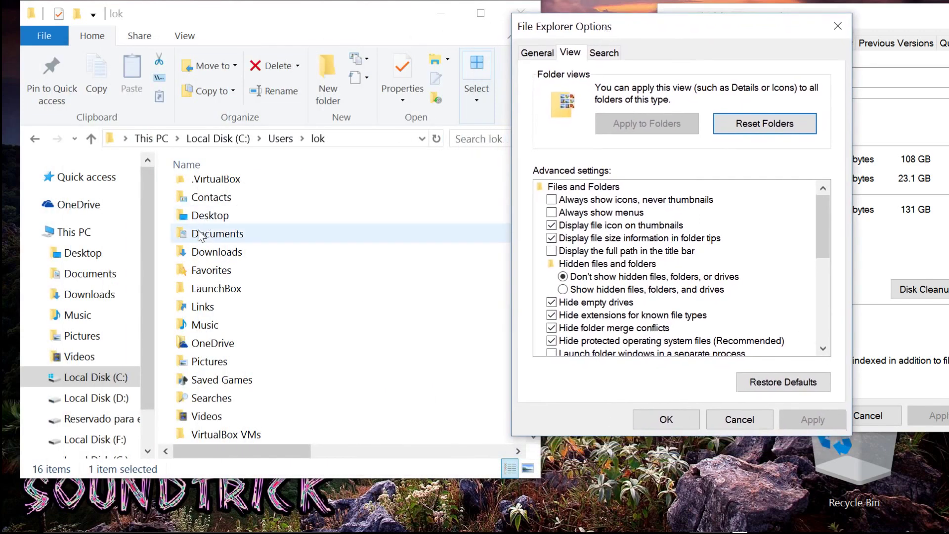
scroll(250, 282, up, 1)
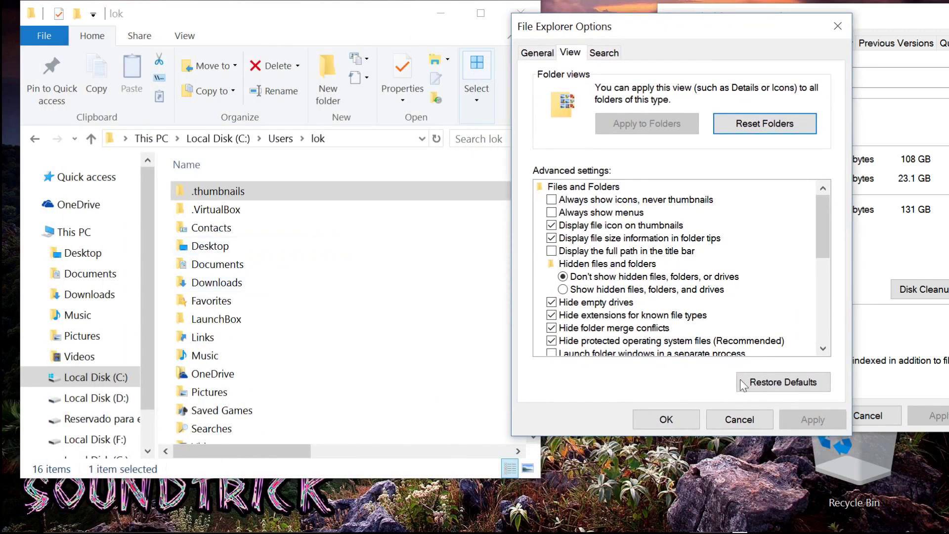
click(604, 290)
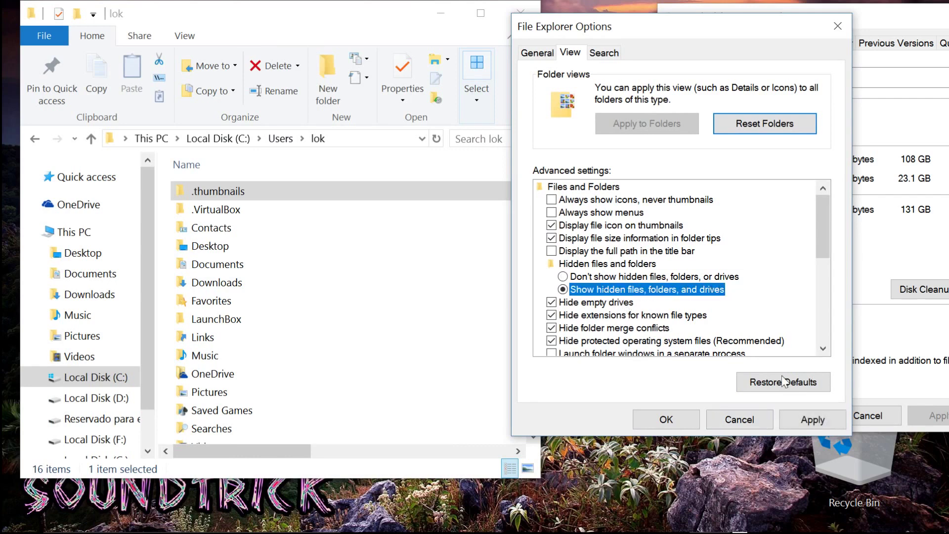
click(801, 423)
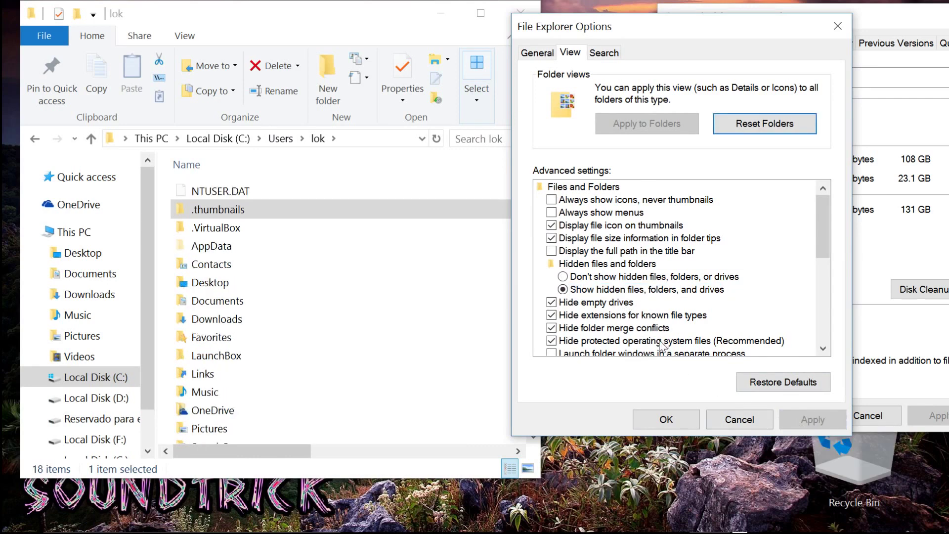
Check the sizes of the hidden NTUSER.DAT file and AppData folder, closing the AppData properties after reading them
click(201, 193)
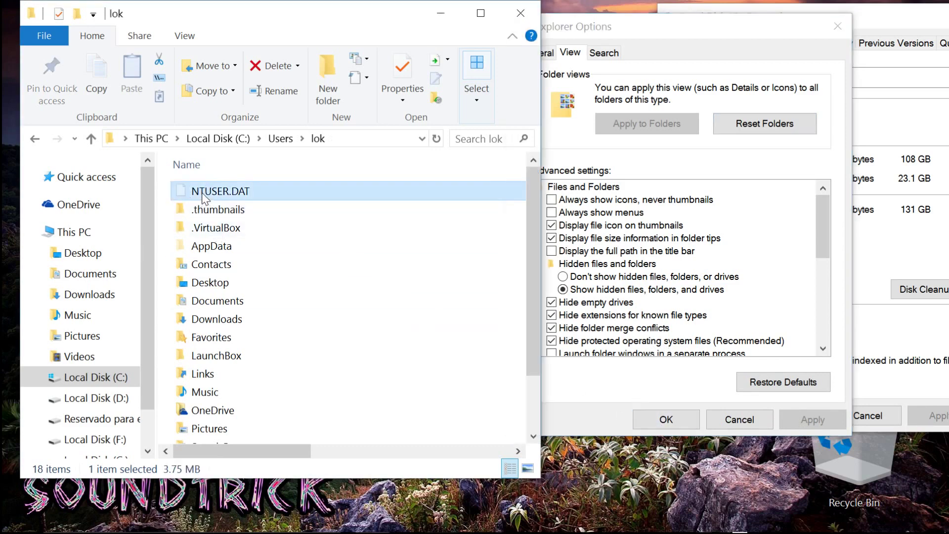
click(215, 246)
right_click(214, 246)
click(286, 518)
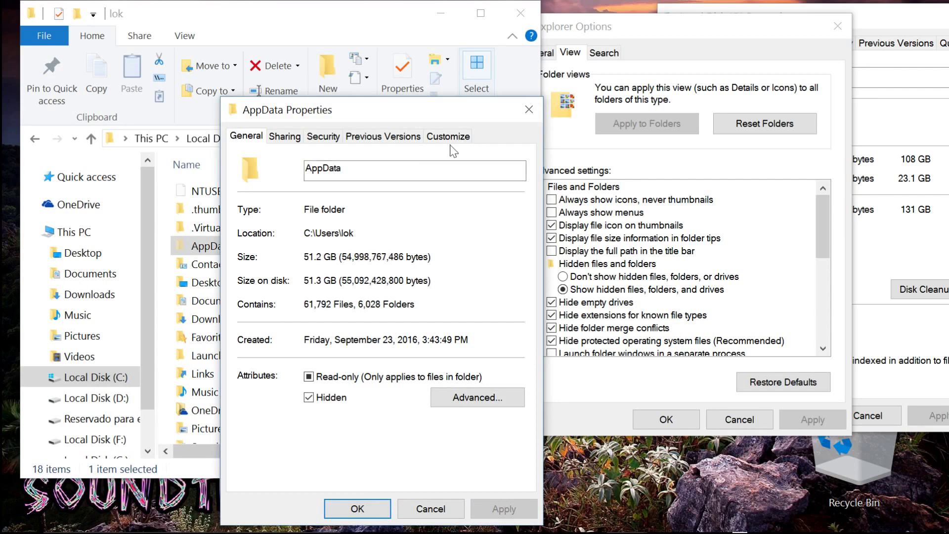
click(528, 113)
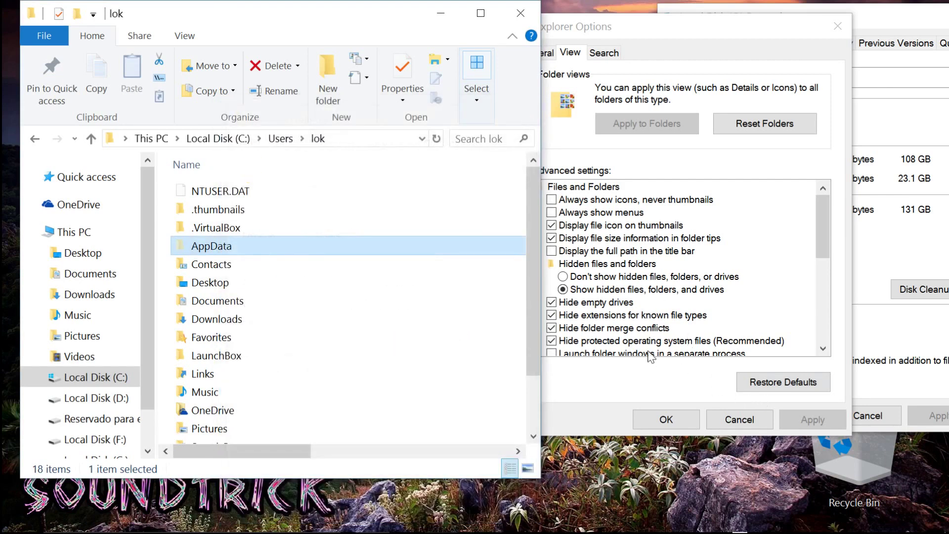
Set File Explorer to not show hidden files, folders, or drives, and apply the change
click(586, 281)
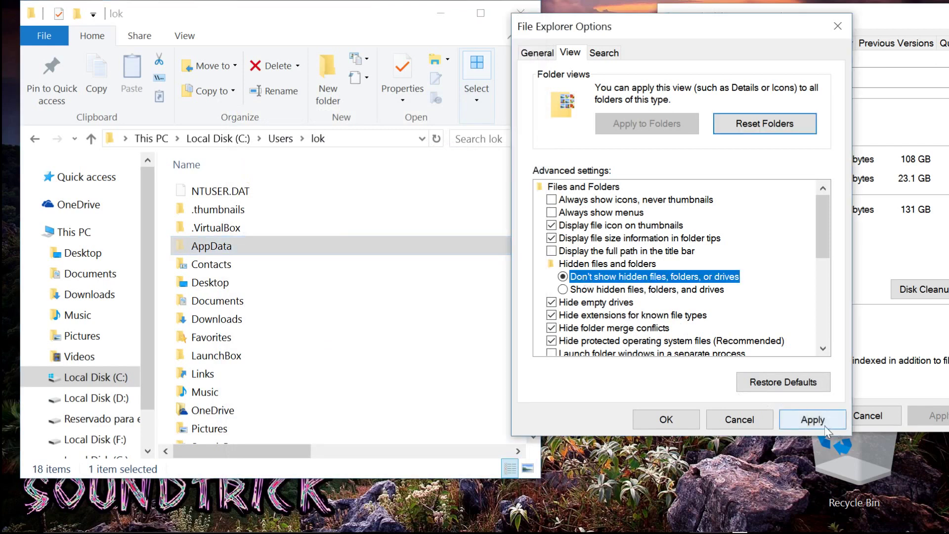
click(823, 422)
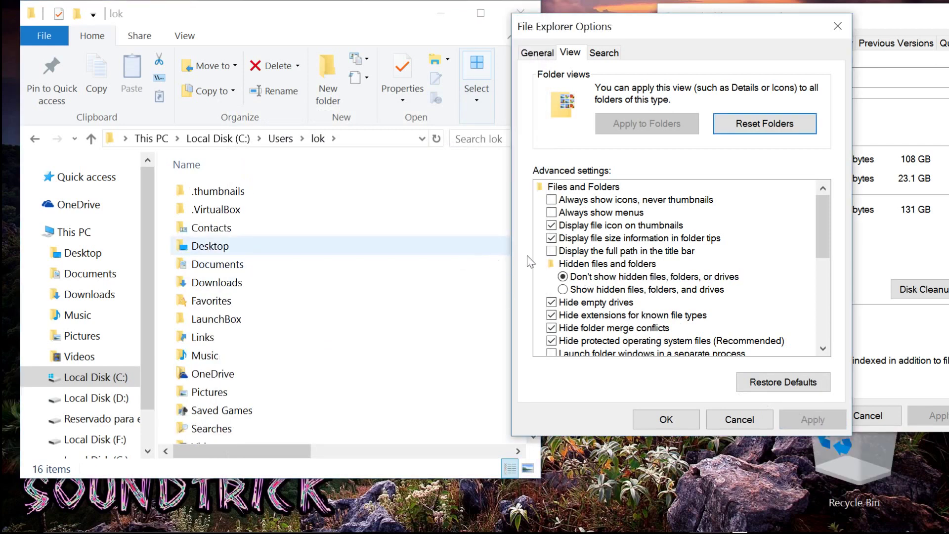
Apply the setting to show hidden files, folders, and drives, and open the AppData folder in the lok profile folder
click(563, 290)
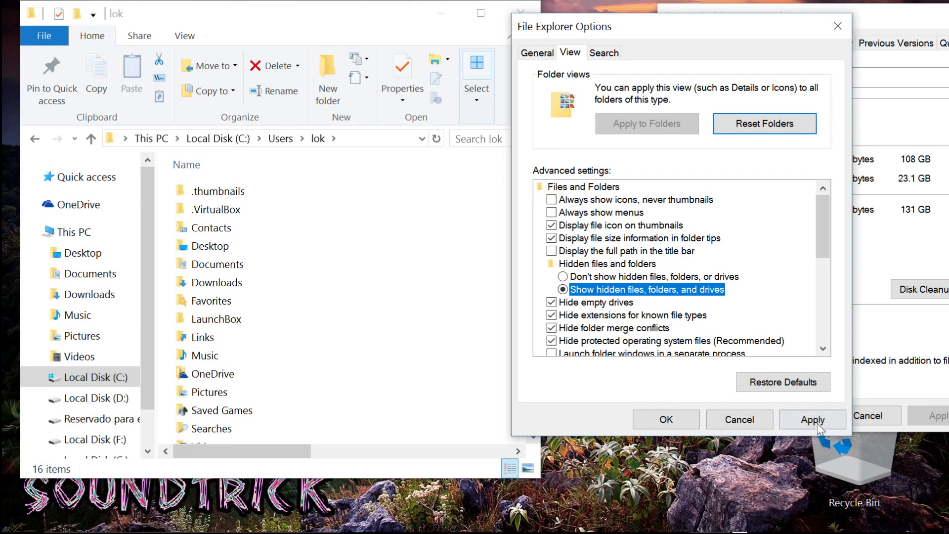
click(816, 420)
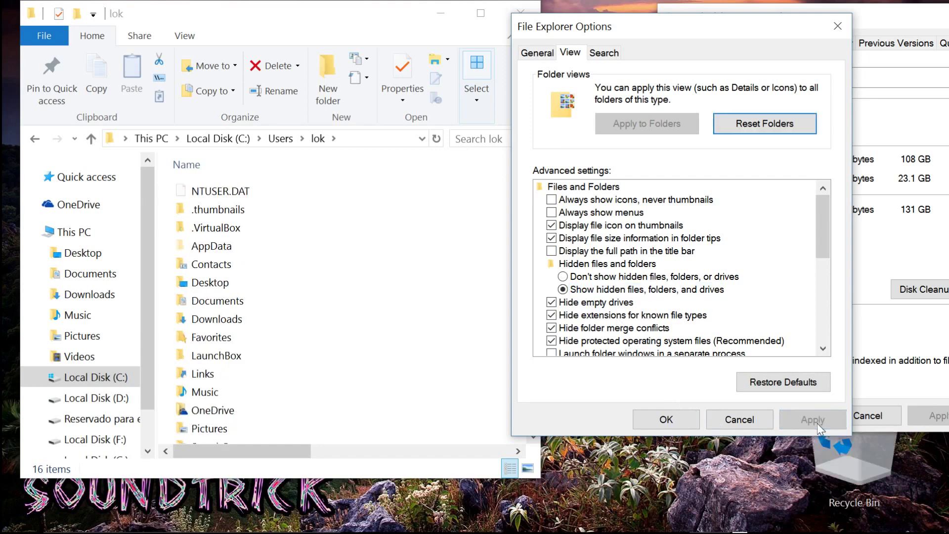
double_click(199, 245)
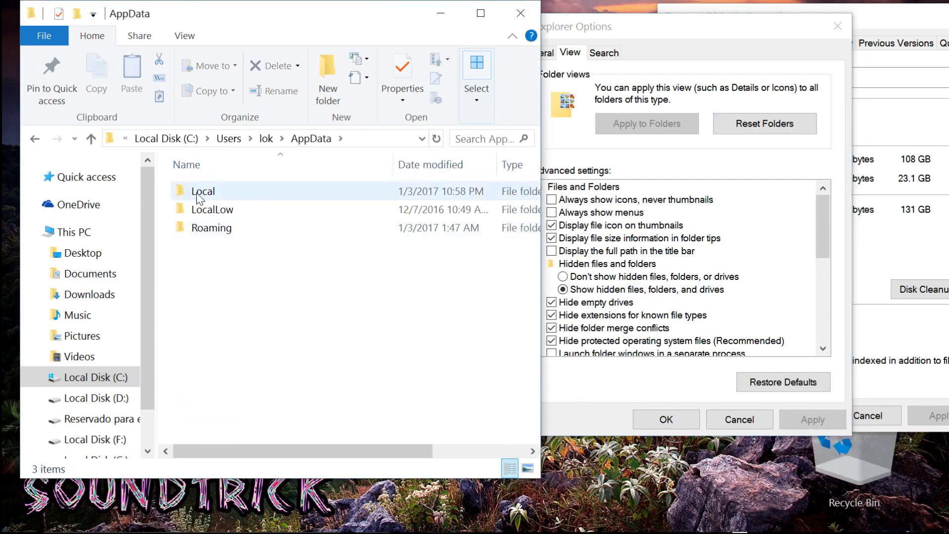
Check the sizes of the Local and Roaming folders in AppData, closing each folder's properties after reading them
right_click(199, 196)
click(254, 517)
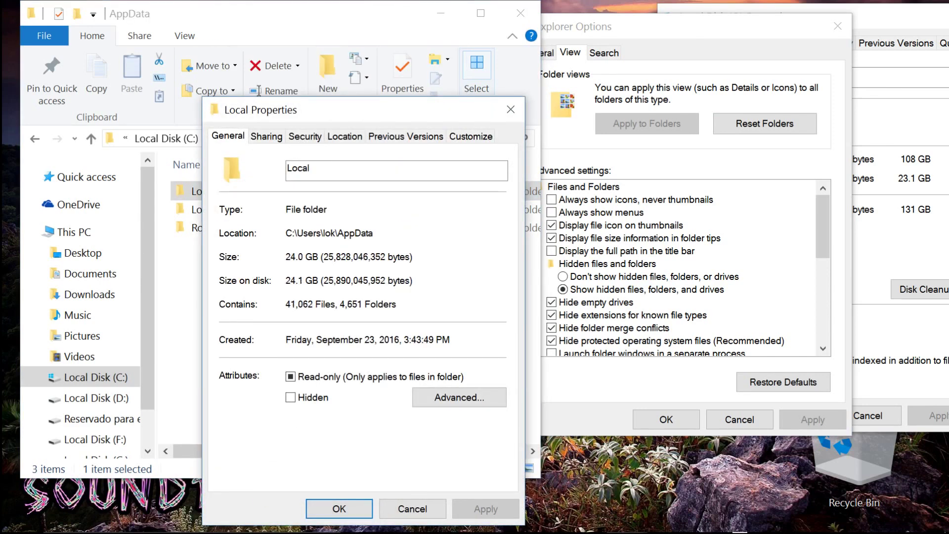
click(511, 116)
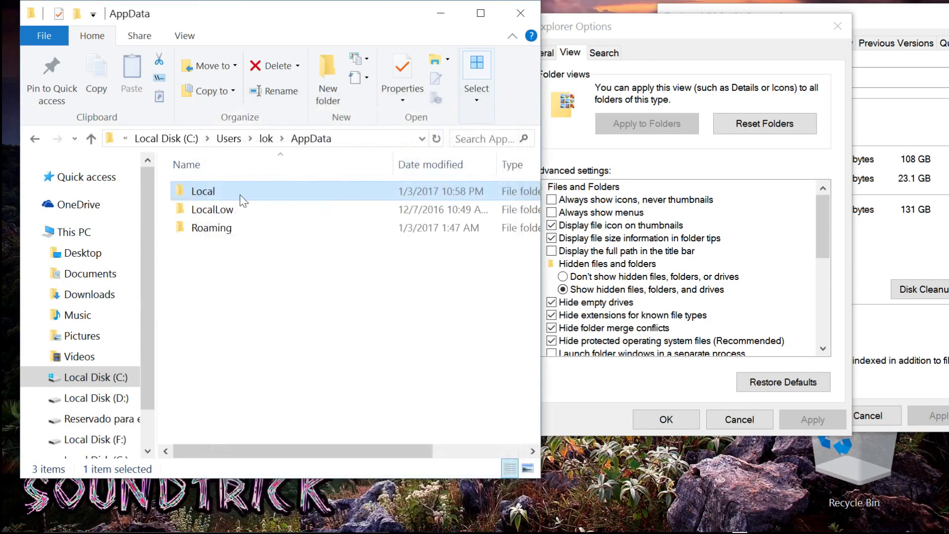
right_click(204, 232)
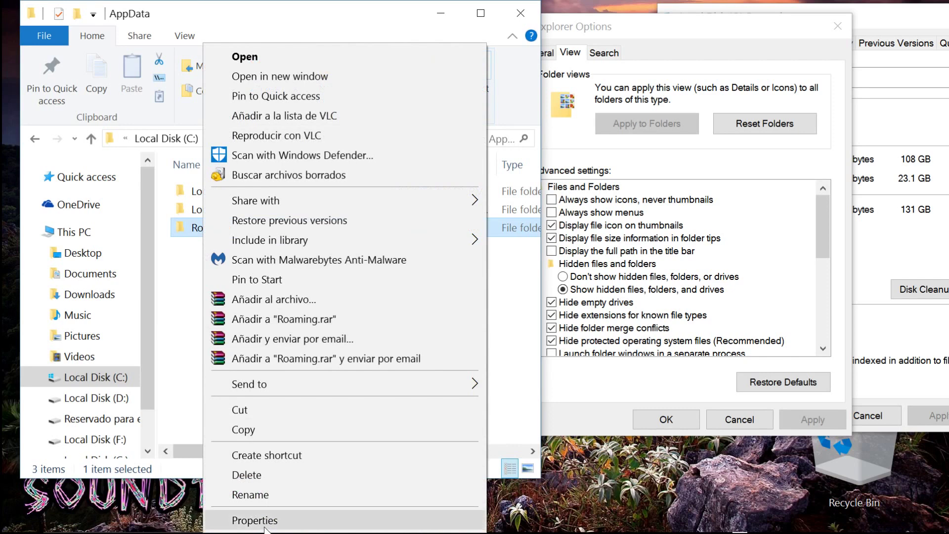
click(267, 523)
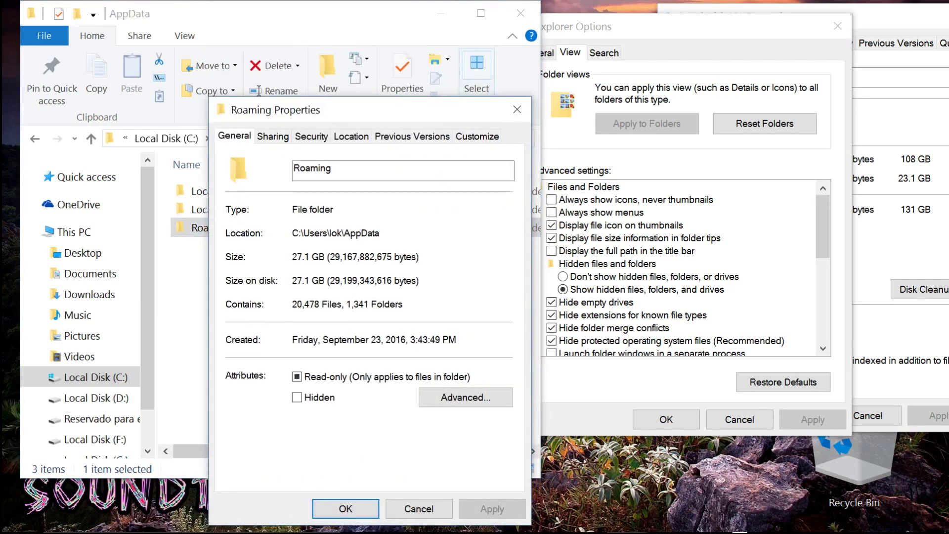
click(517, 109)
Check the size of the LocalLow folder in AppData and close its properties
right_click(261, 204)
click(234, 208)
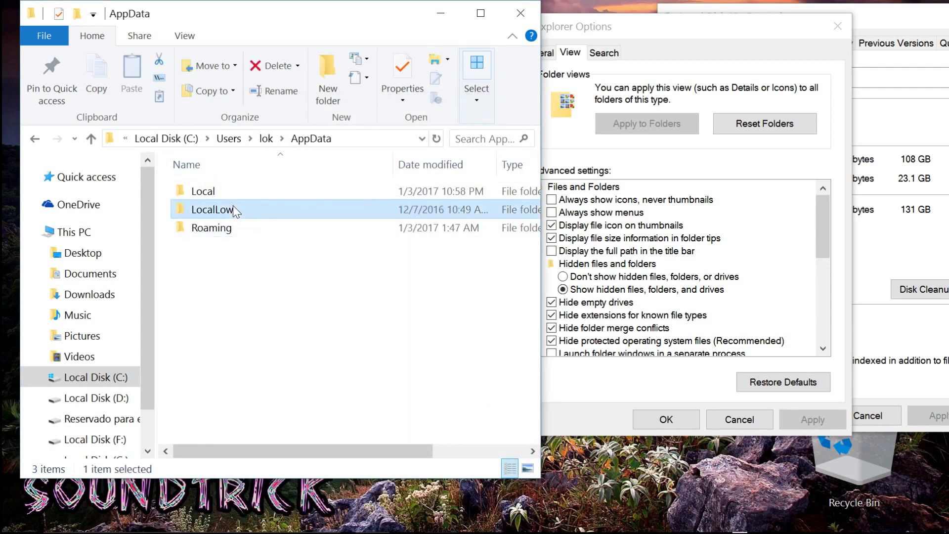
right_click(234, 208)
click(277, 522)
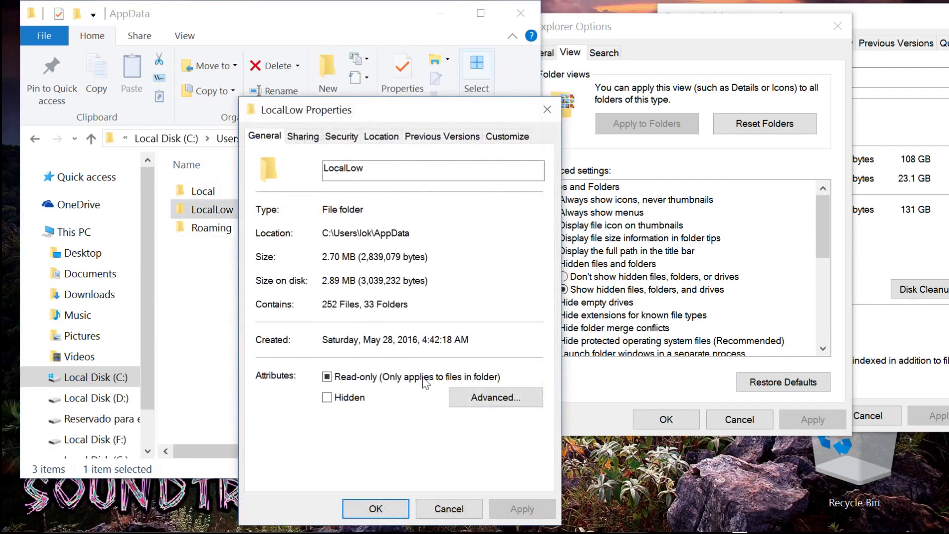
click(547, 109)
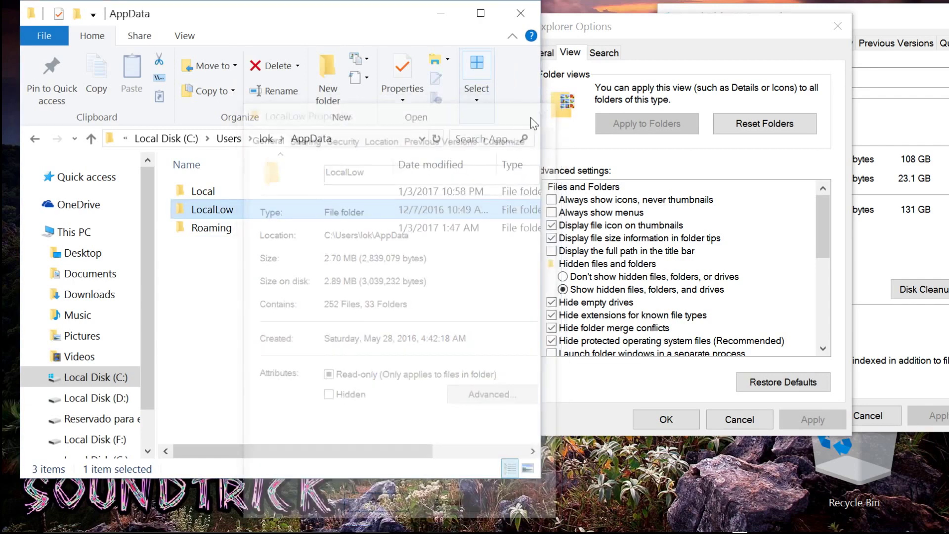
Open the Local folder and check the sizes of its {62043314-B102-4874-9E29-1477B9F510E3} and Adobe subfolders
click(230, 192)
double_click(230, 190)
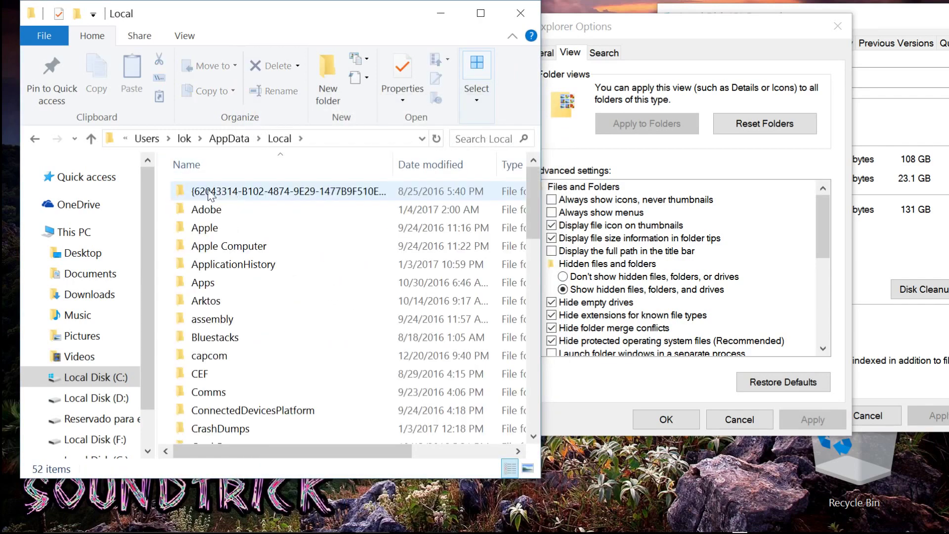
right_click(211, 192)
click(262, 520)
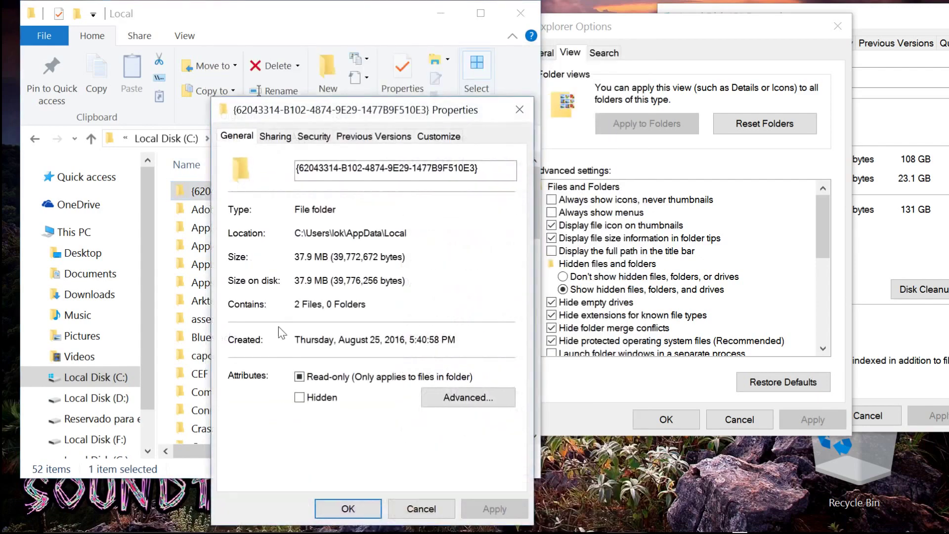
click(520, 109)
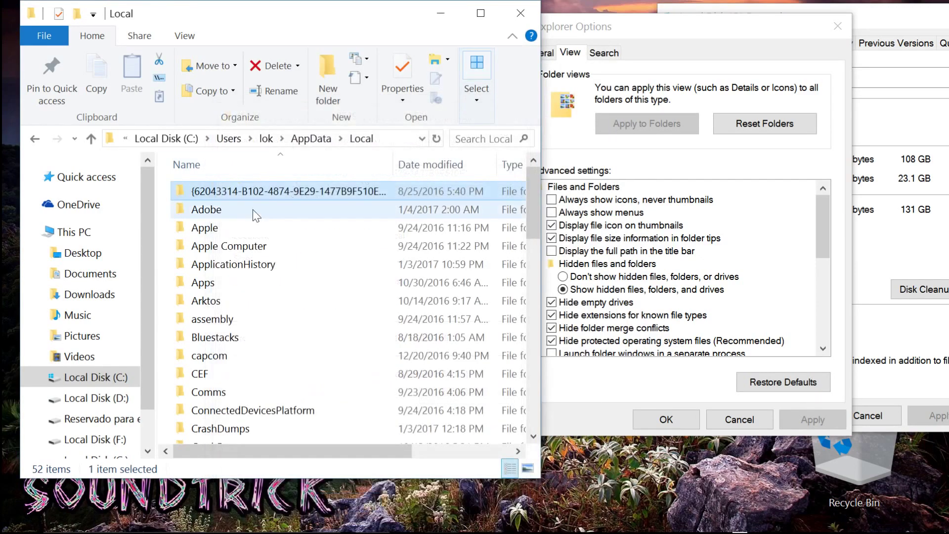
right_click(219, 213)
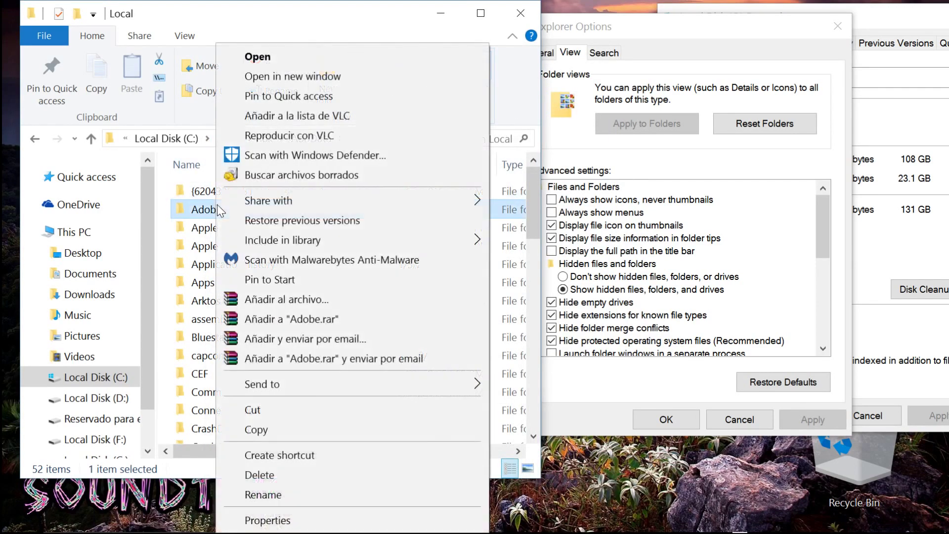
click(268, 523)
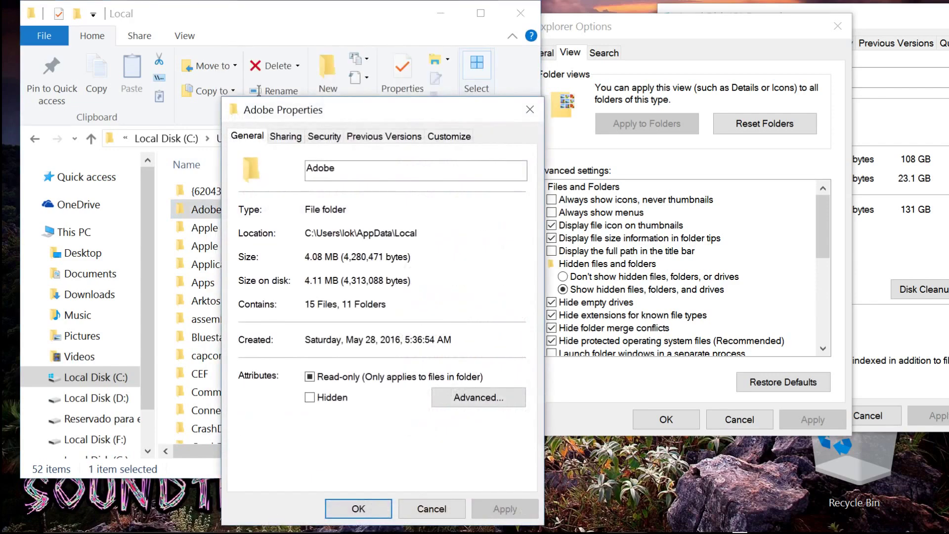
click(525, 111)
Check the sizes of the Apple and Apple Computer folders in Local, closing their properties after reading them
right_click(238, 227)
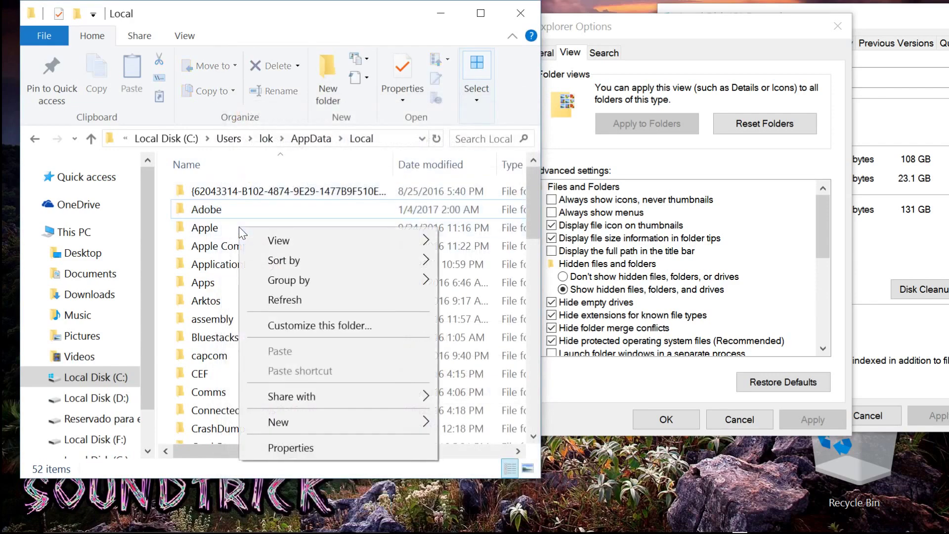
right_click(216, 227)
click(259, 523)
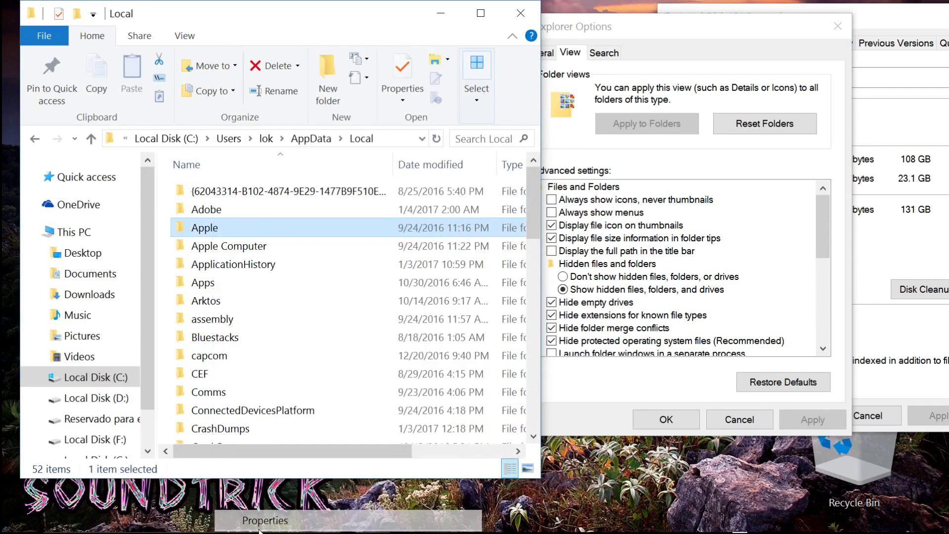
click(526, 106)
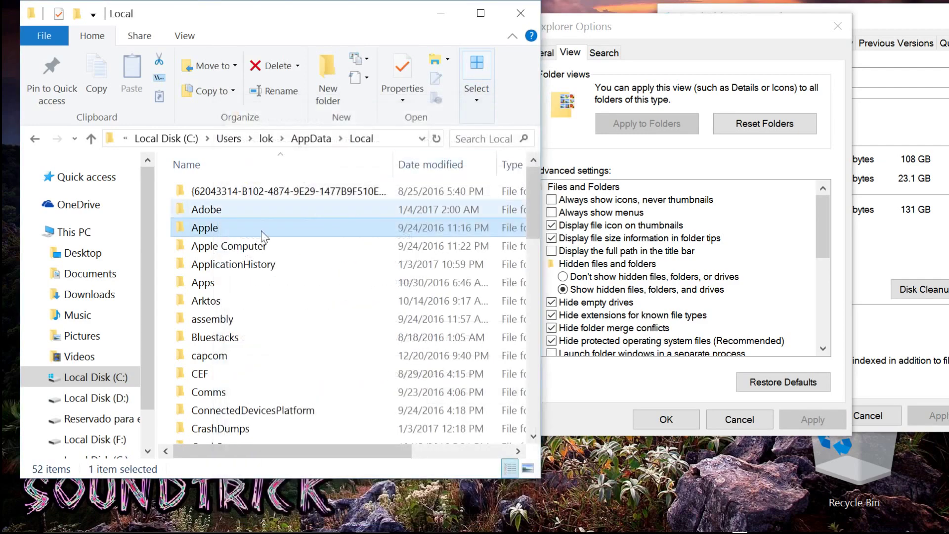
right_click(230, 249)
click(278, 519)
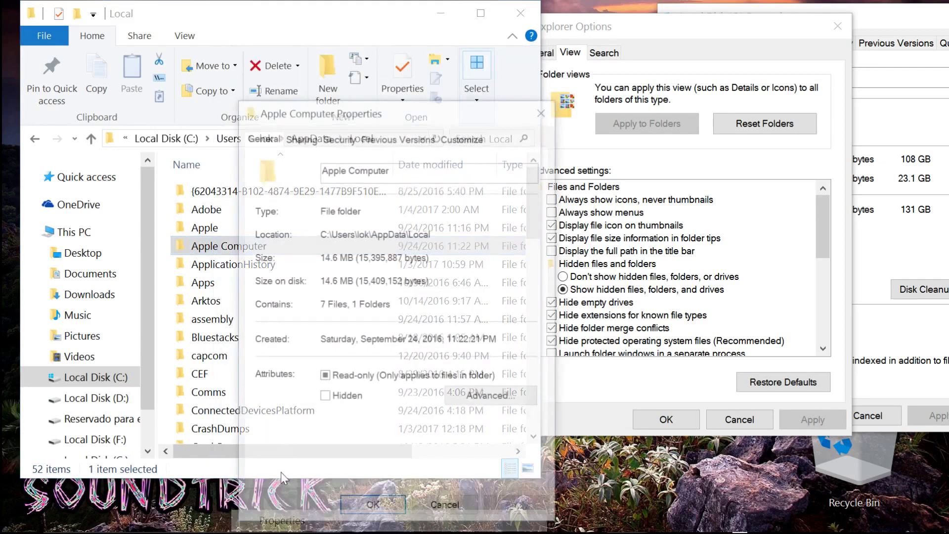
click(540, 107)
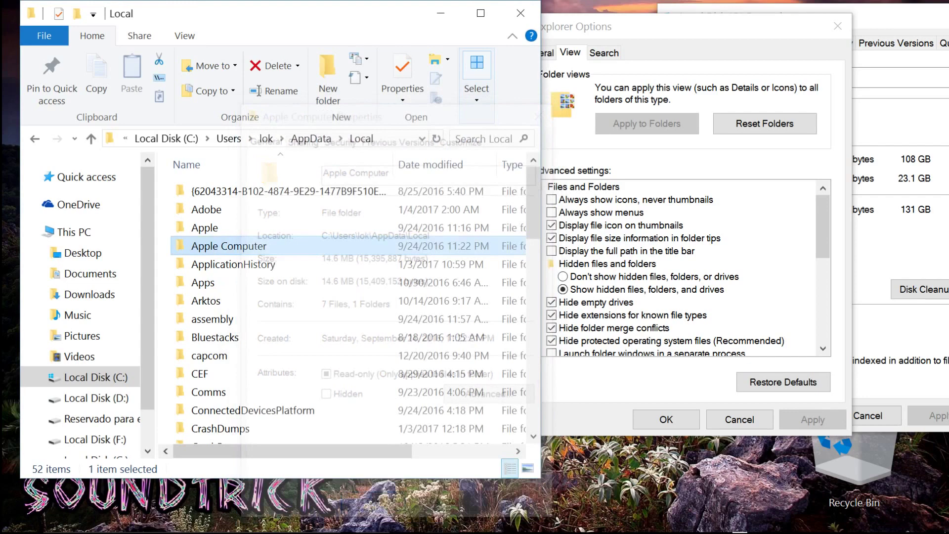
Check the sizes of the ApplicationHistory and Arktos folders in Local, closing their properties after reading them
right_click(241, 265)
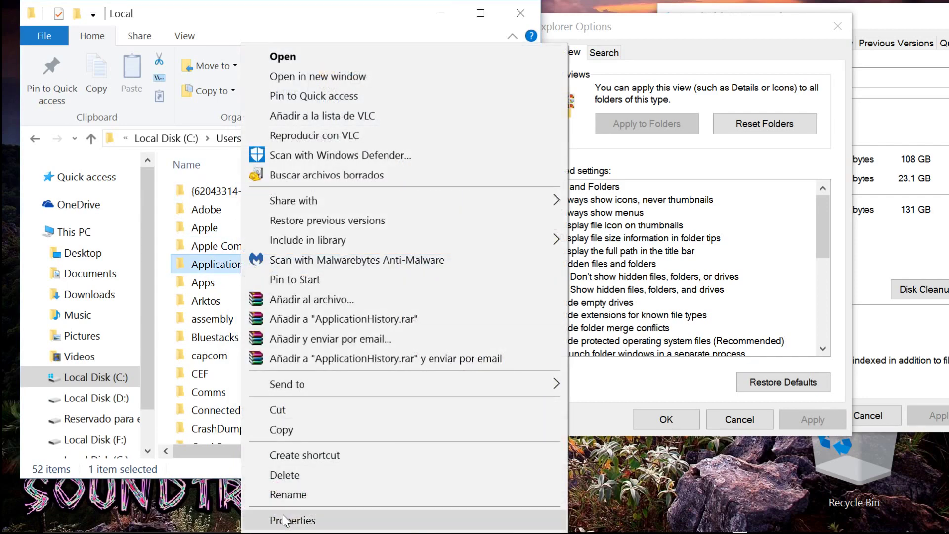
click(286, 520)
click(553, 109)
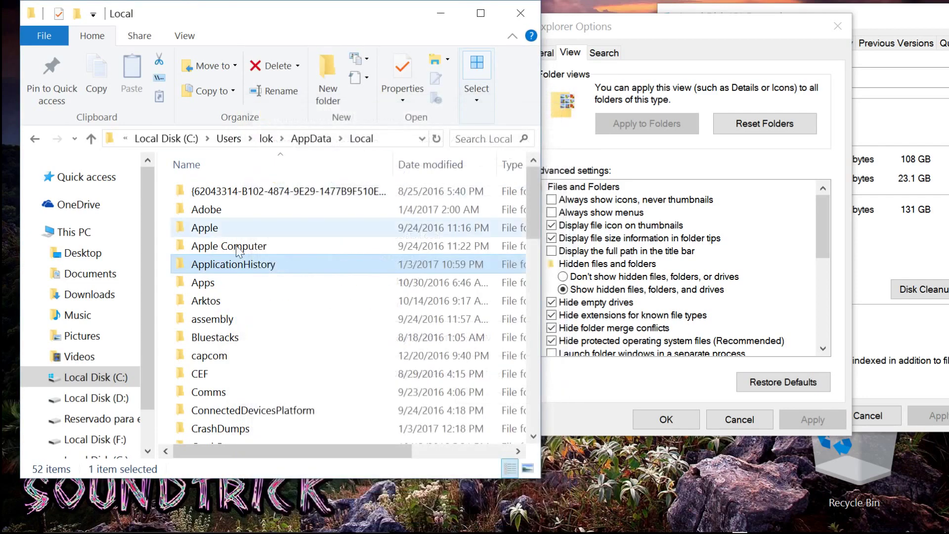
right_click(203, 301)
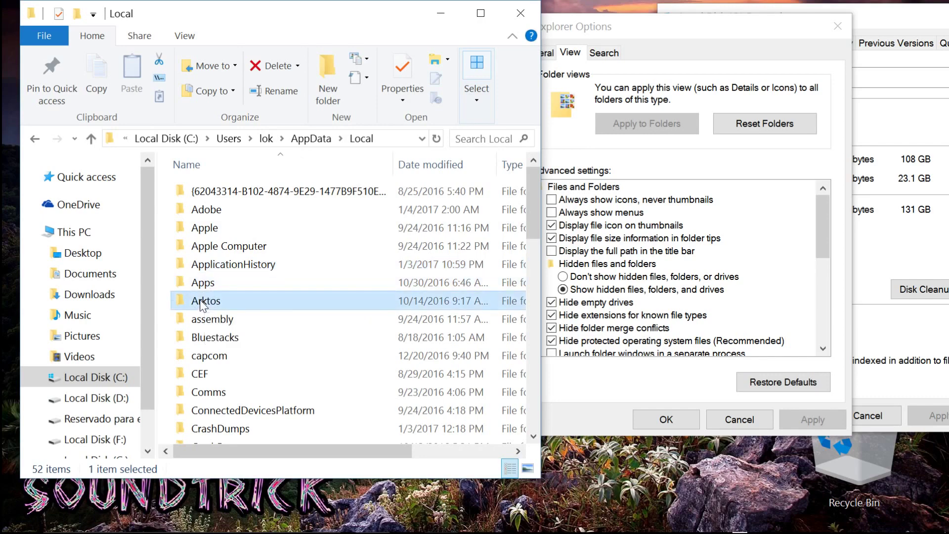
click(237, 520)
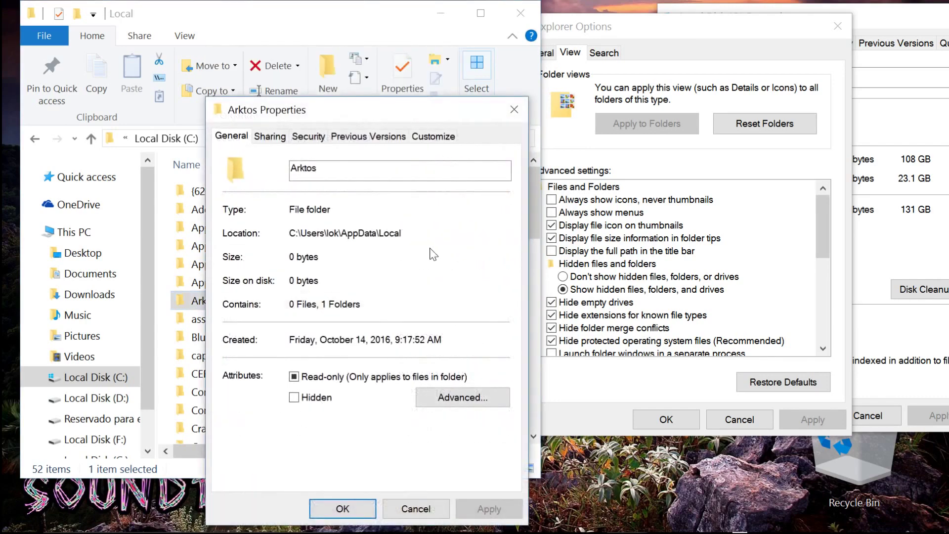
click(515, 112)
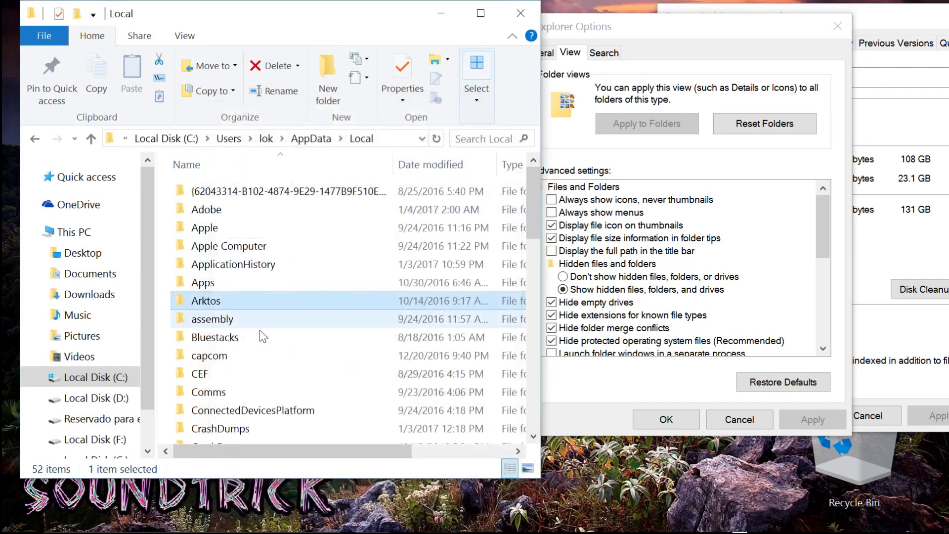
Recheck the sizes of the Adobe and {62043314-B102-4874-9E29-1477B9F510E3} folders in Local, closing each folder's properties
click(200, 393)
scroll(201, 395, down, 2)
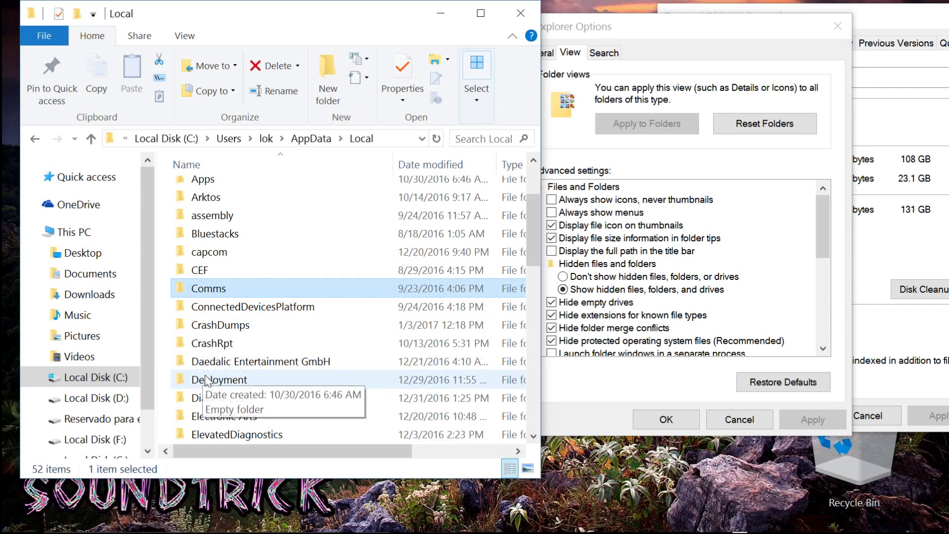
scroll(212, 402, up, 2)
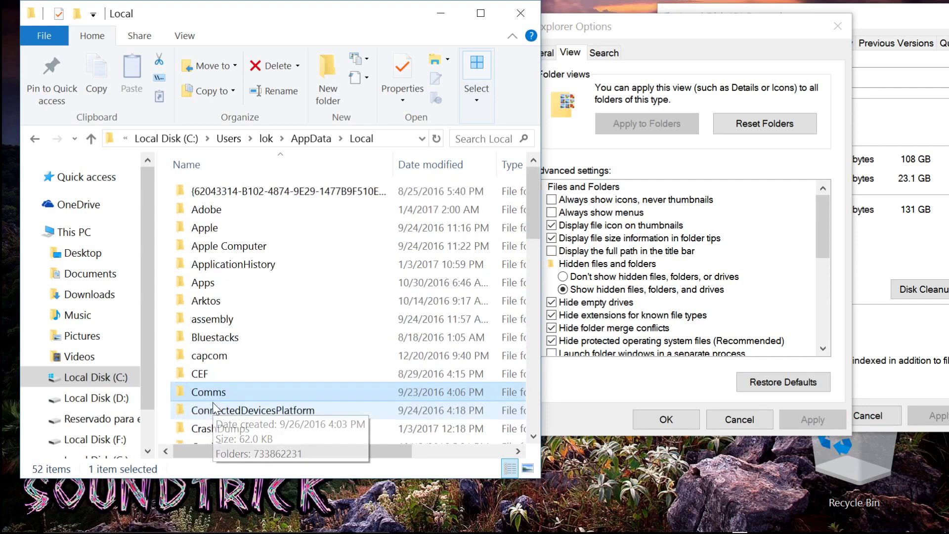
right_click(220, 213)
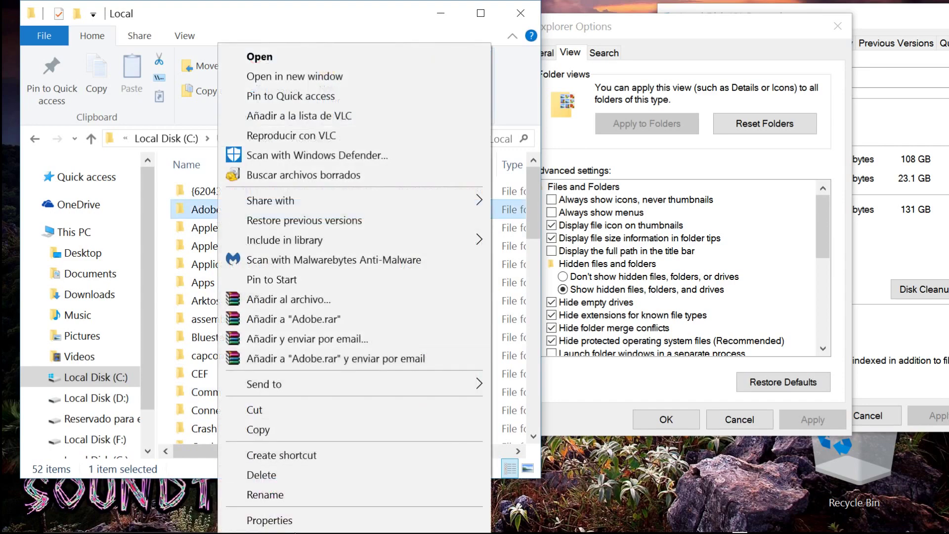
click(270, 520)
click(533, 109)
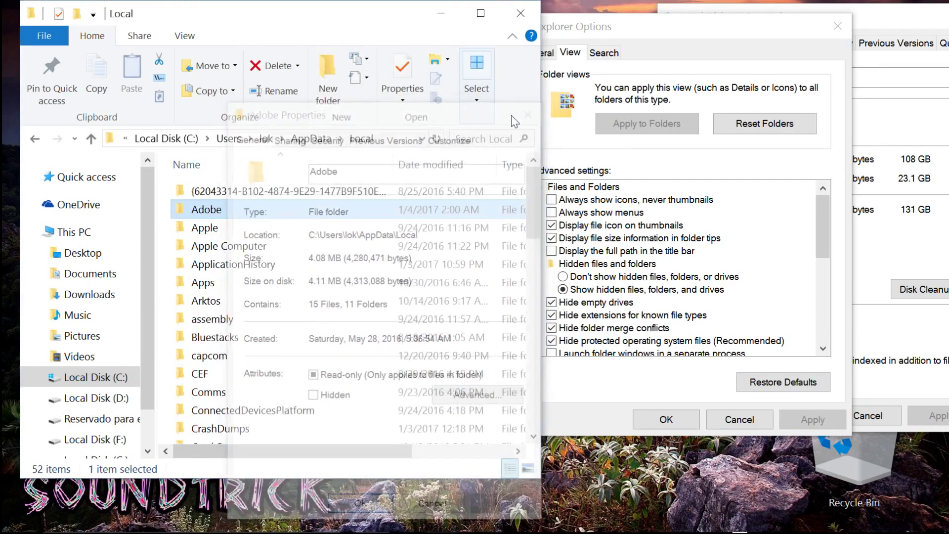
click(236, 191)
right_click(237, 191)
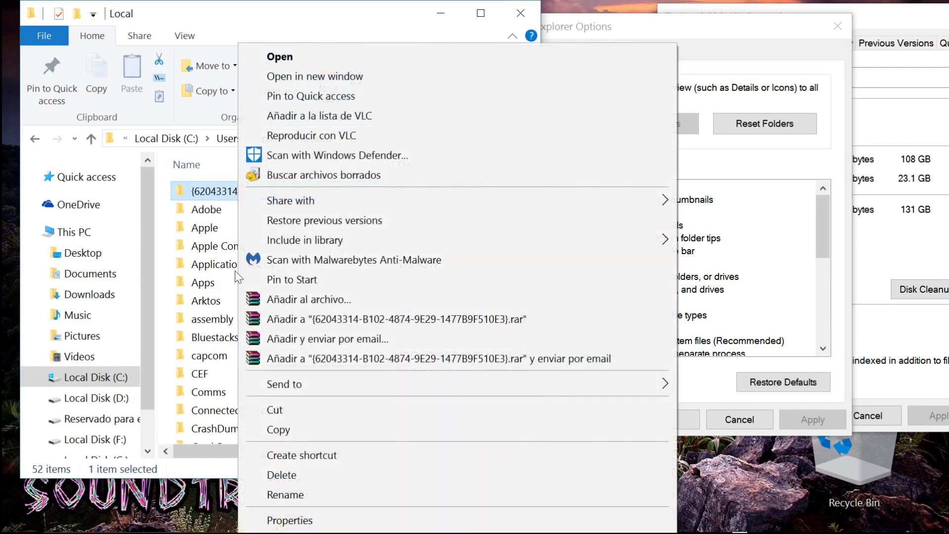
click(276, 520)
click(562, 108)
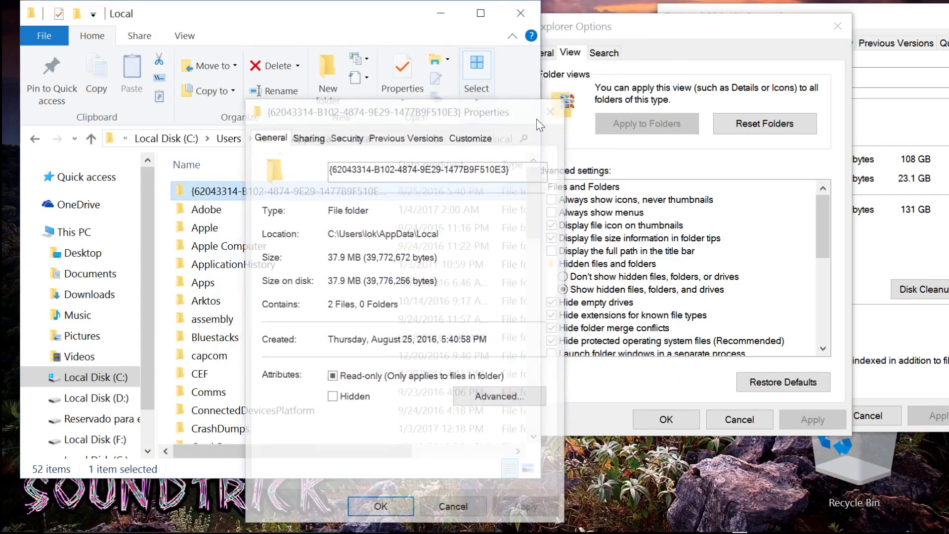
Look through the remaining subfolders of Local down to the end of the list
scroll(273, 361, down, 4)
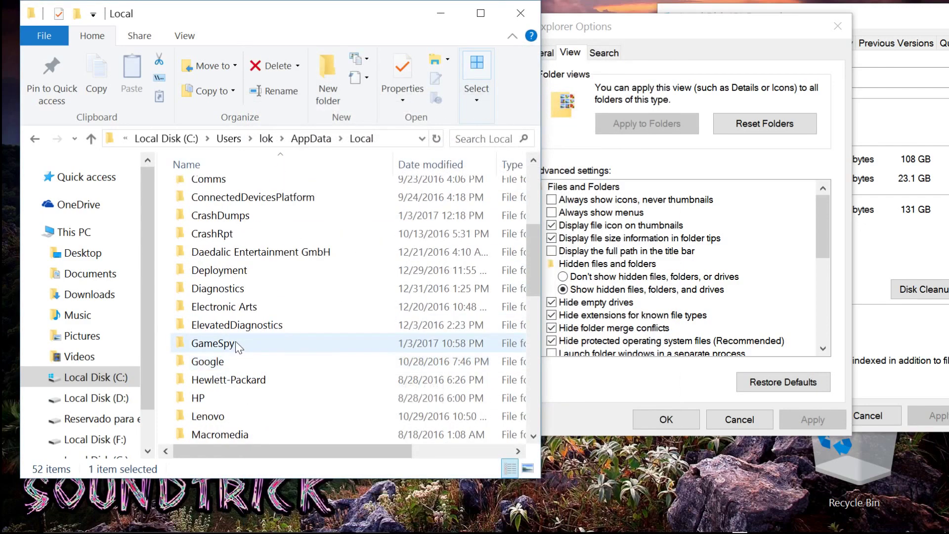
scroll(192, 345, down, 2)
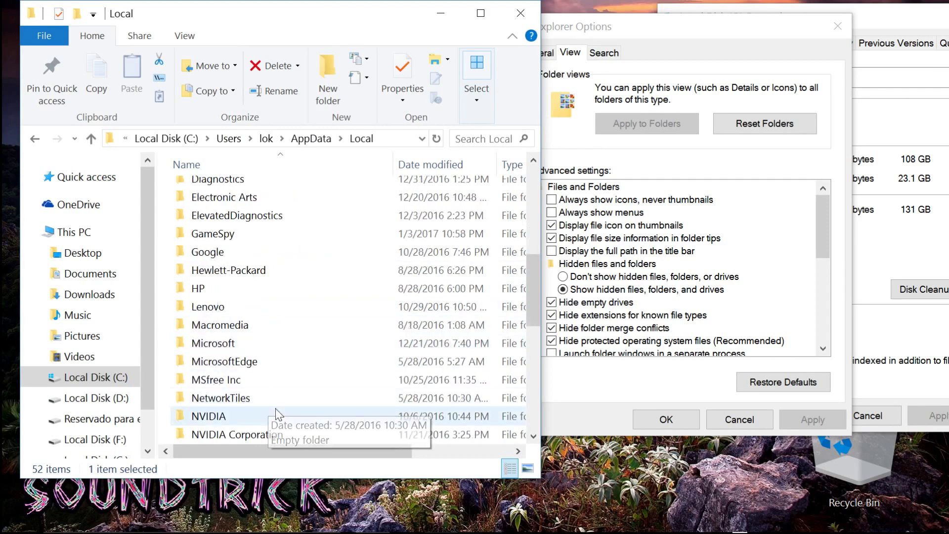
scroll(259, 396, down, 5)
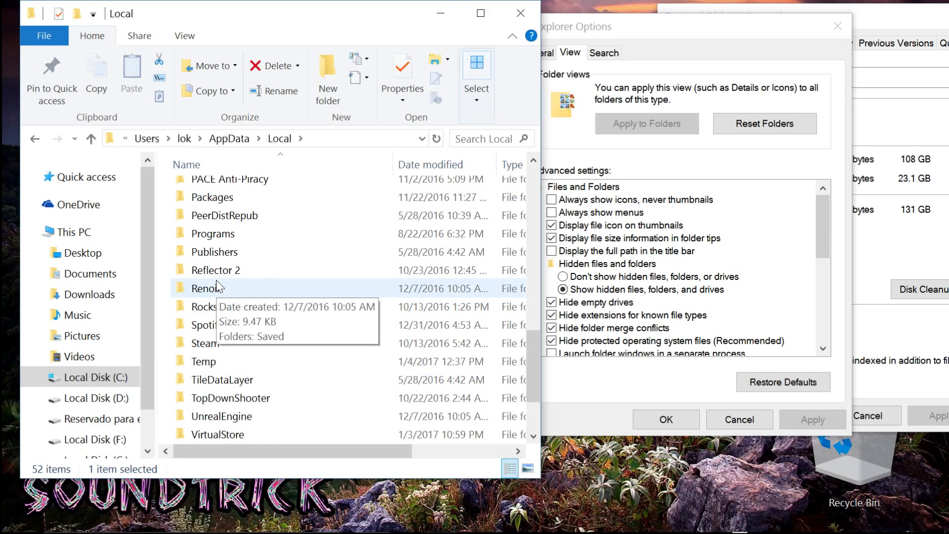
scroll(227, 333, down, 2)
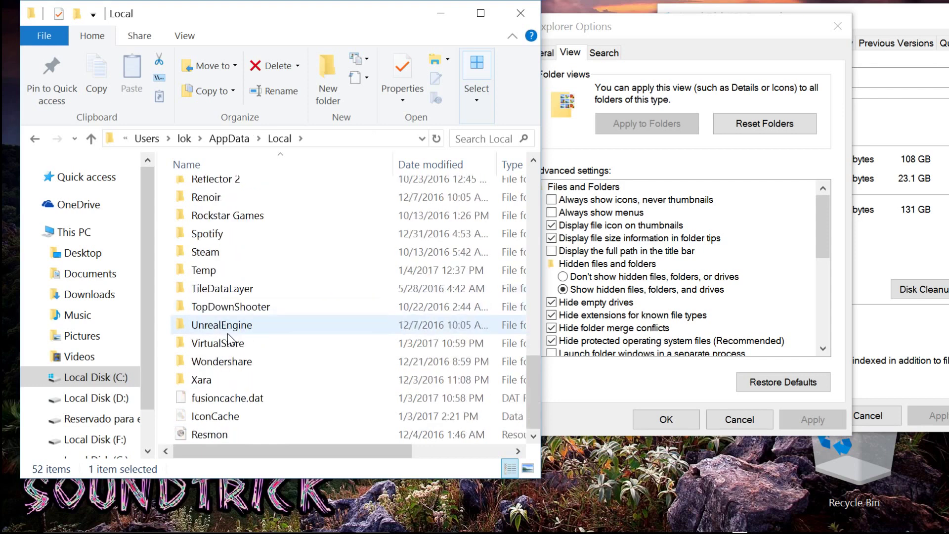
Check the sizes of the Xara and Wondershare folders in Local, closing both properties windows after reading them
right_click(221, 375)
right_click(207, 388)
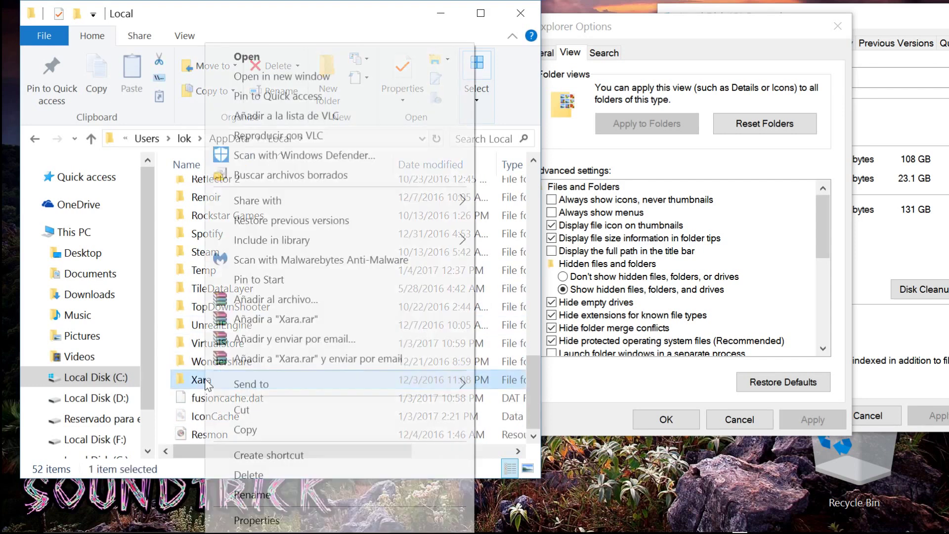
click(252, 519)
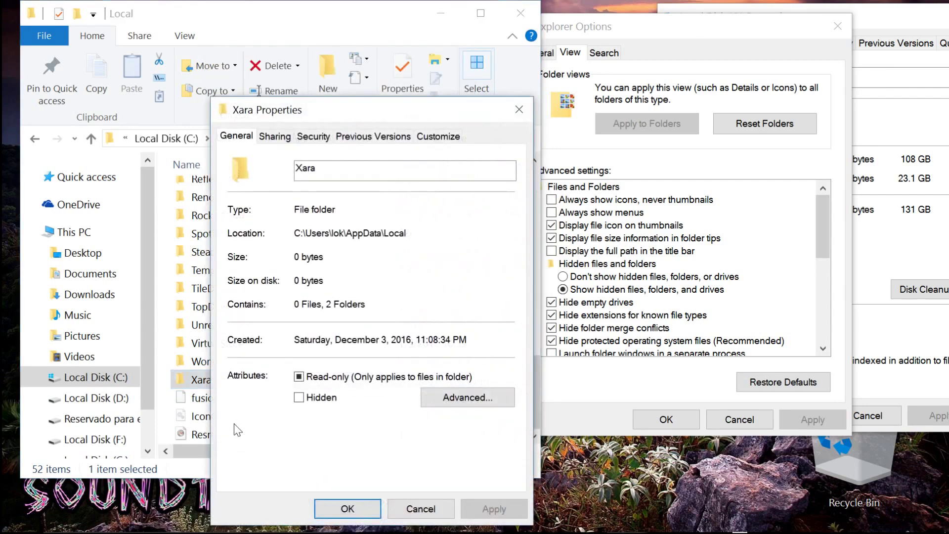
right_click(200, 362)
click(248, 518)
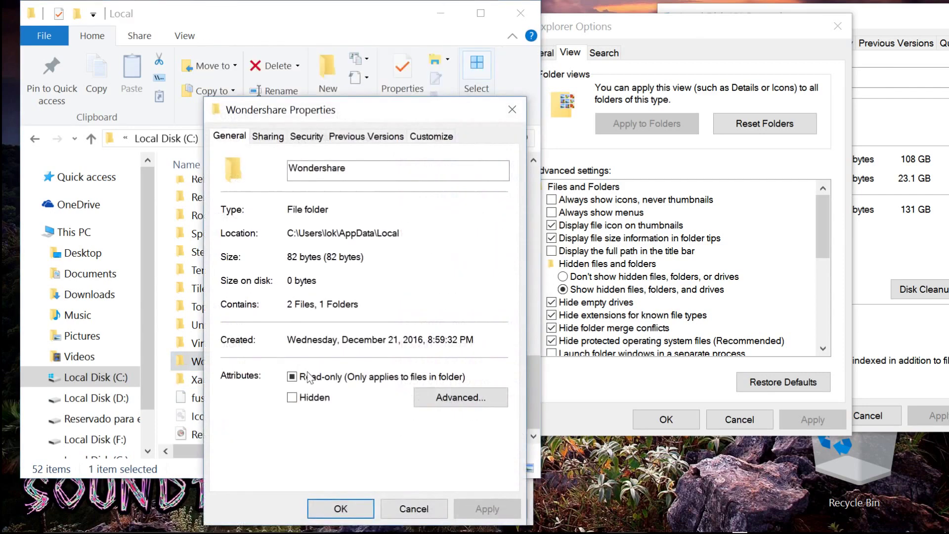
click(512, 109)
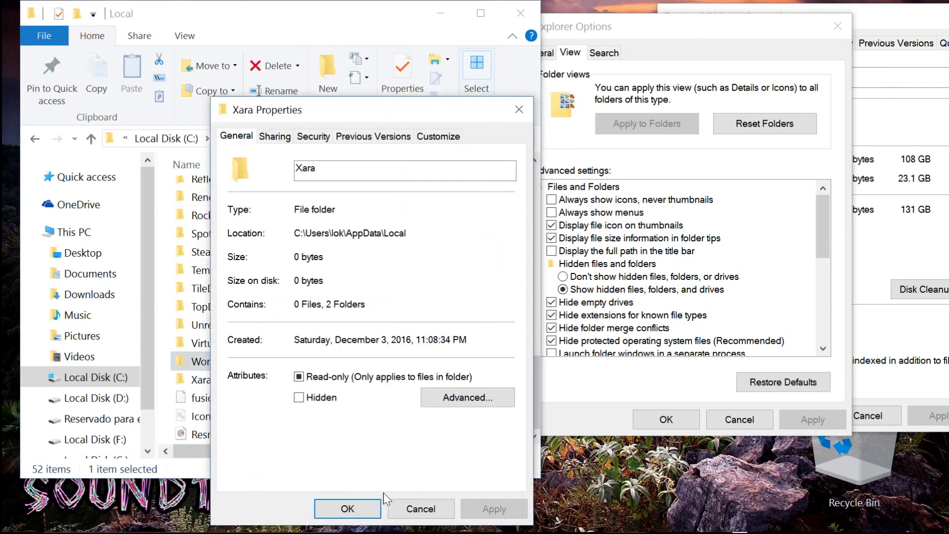
click(519, 109)
Check the sizes of the VirtualStore and Temp folders in Local, closing each folder's properties
right_click(221, 342)
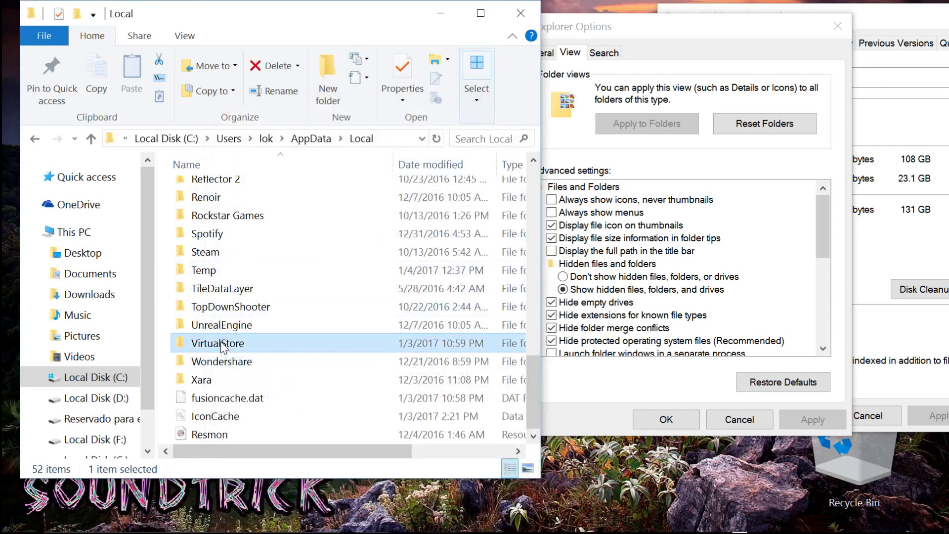
click(257, 518)
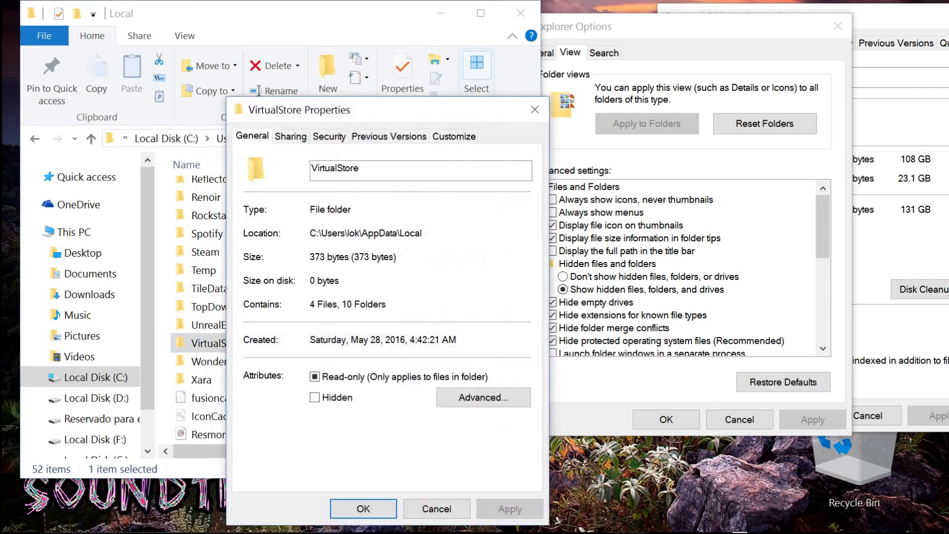
click(533, 106)
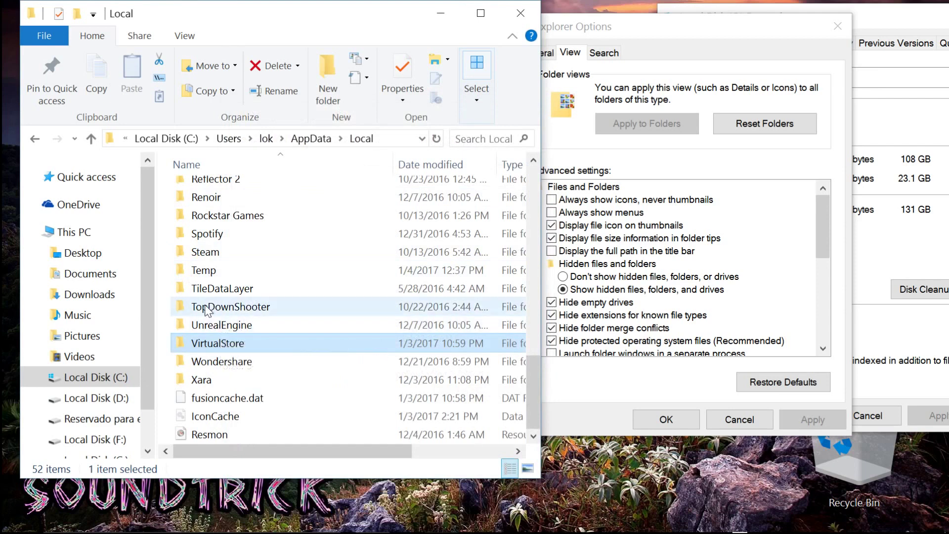
right_click(211, 274)
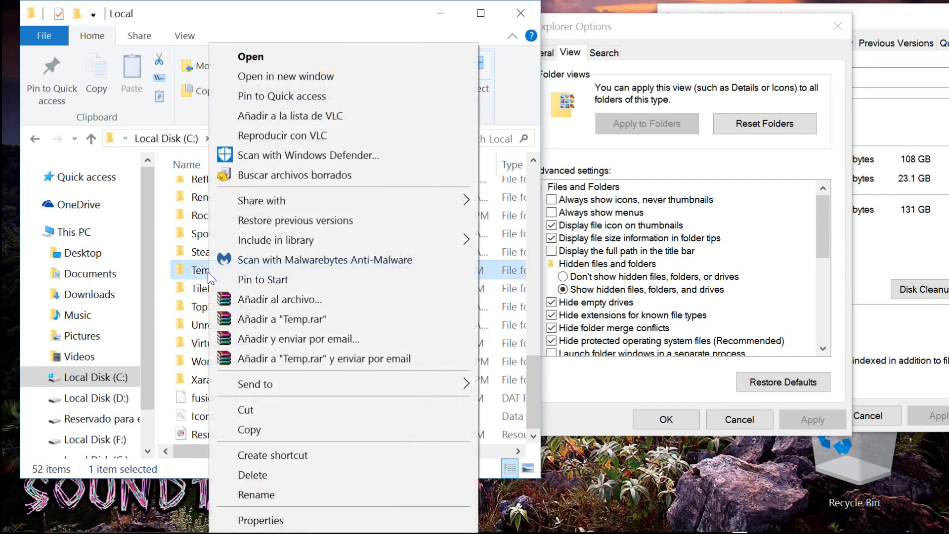
click(263, 521)
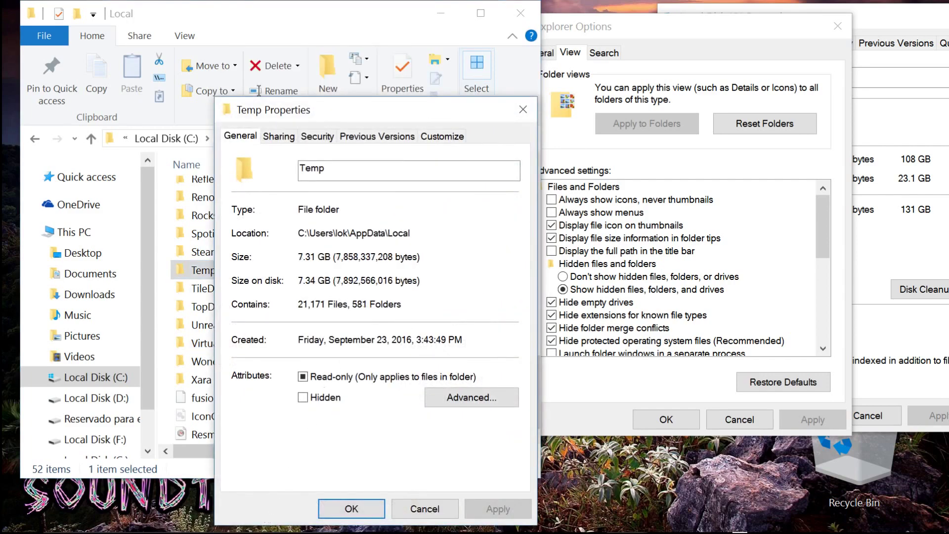
click(521, 110)
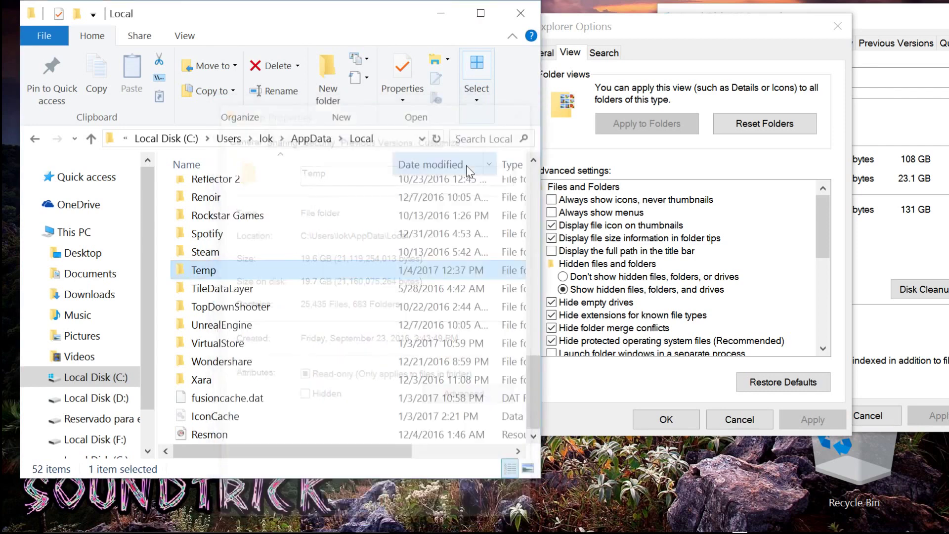
Look through the contents of the Temp folder, then return to Local
double_click(221, 269)
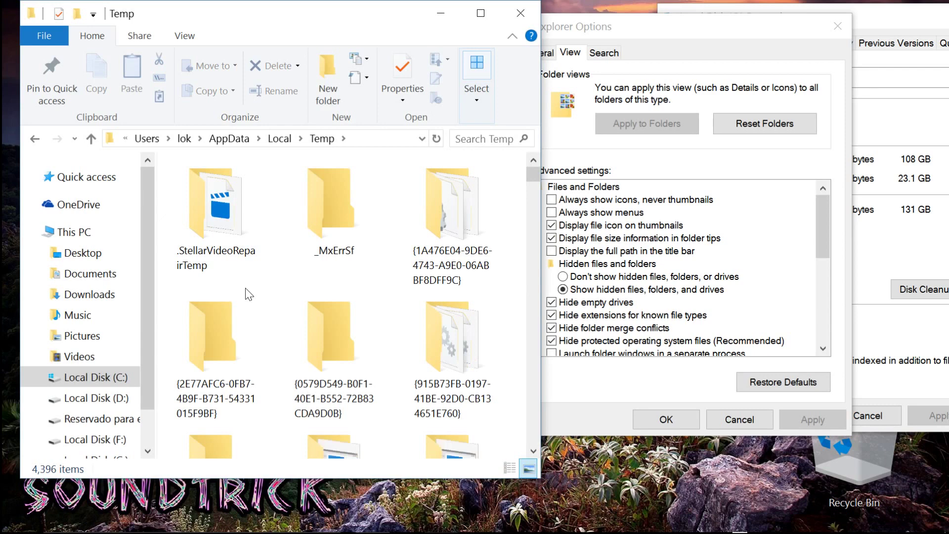
scroll(249, 291, down, 2)
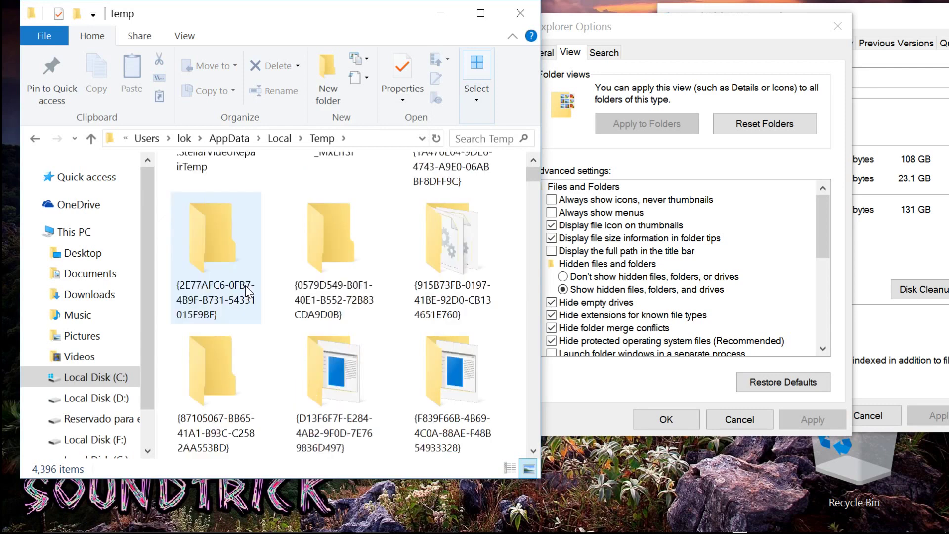
scroll(329, 352, down, 5)
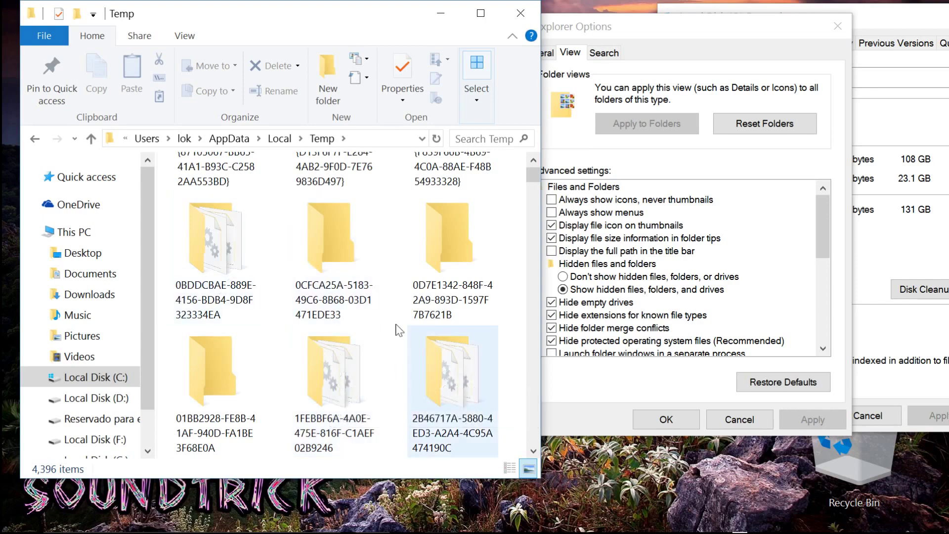
scroll(335, 321, down, 2)
scroll(335, 320, down, 5)
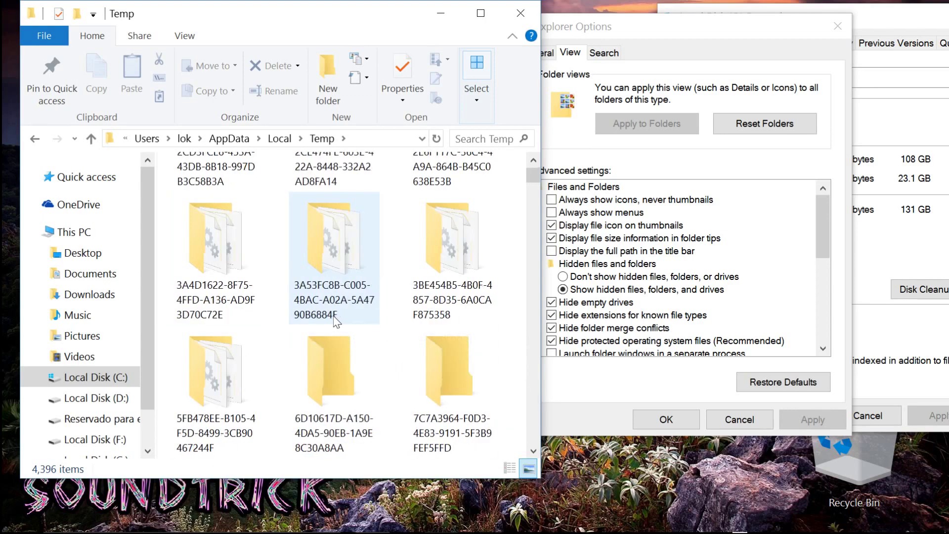
scroll(335, 320, down, 8)
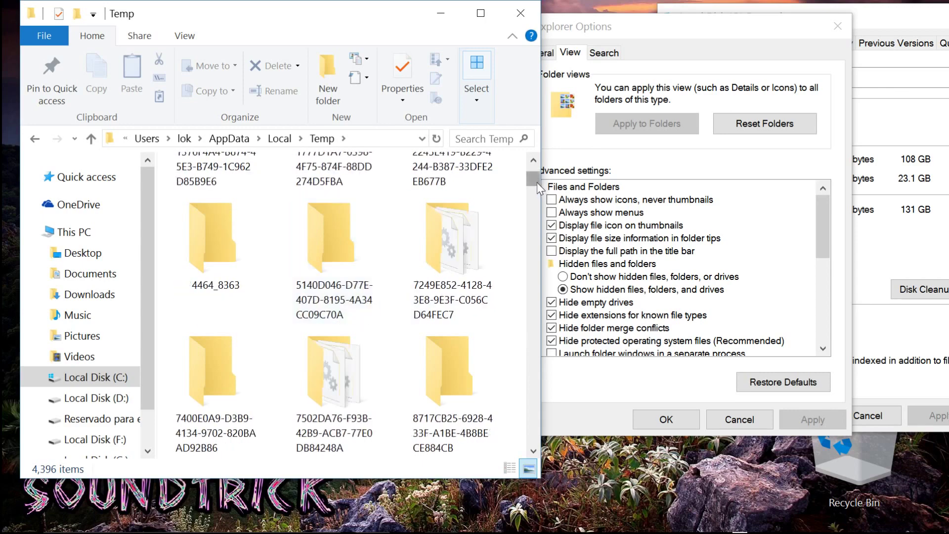
drag(536, 182, 538, 156)
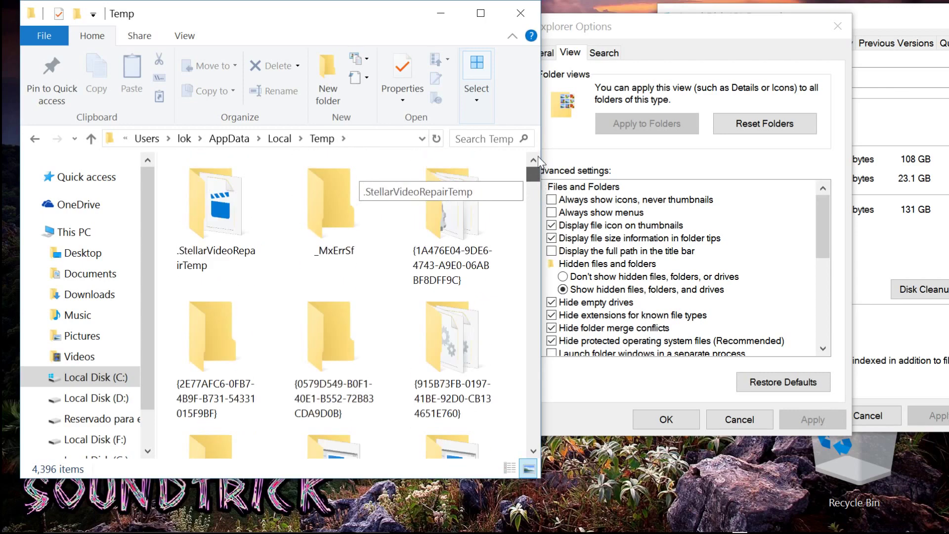
click(36, 140)
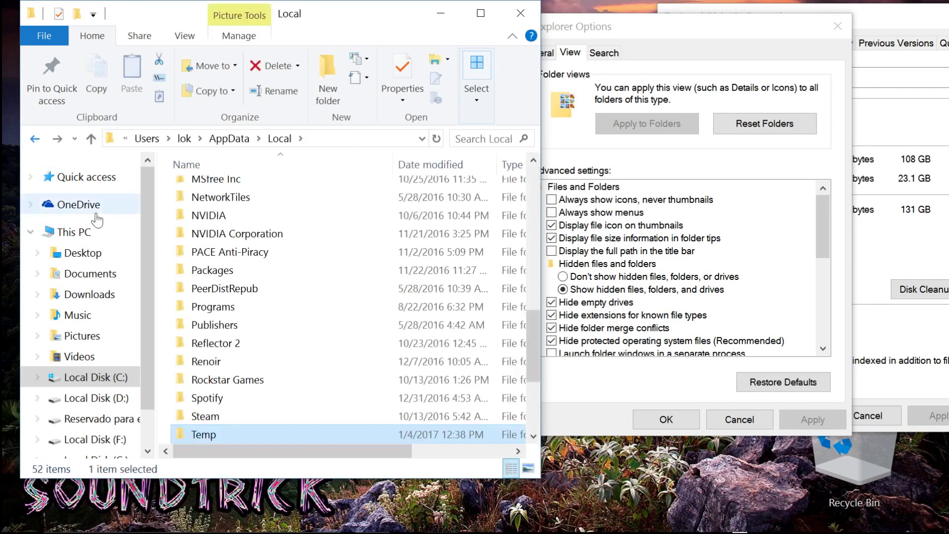
right_click(209, 435)
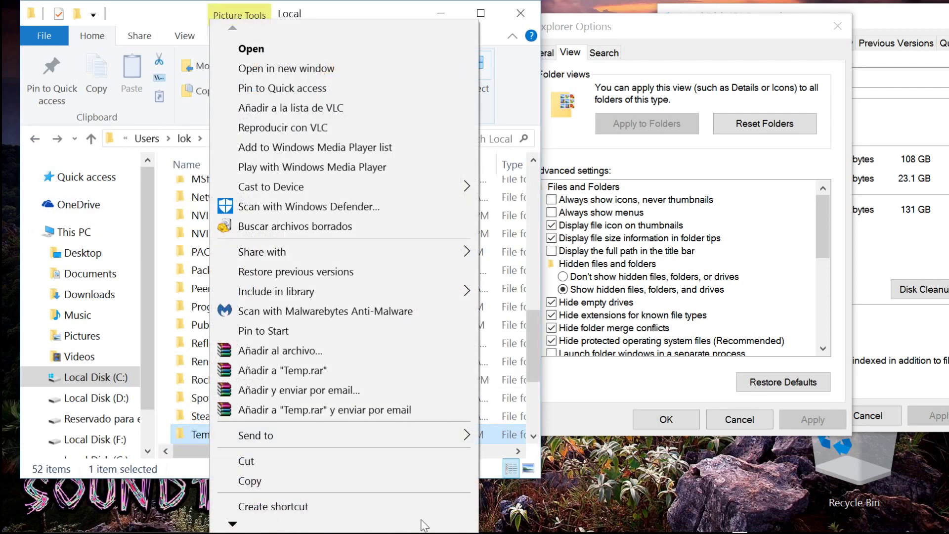
scroll(424, 525, down, 2)
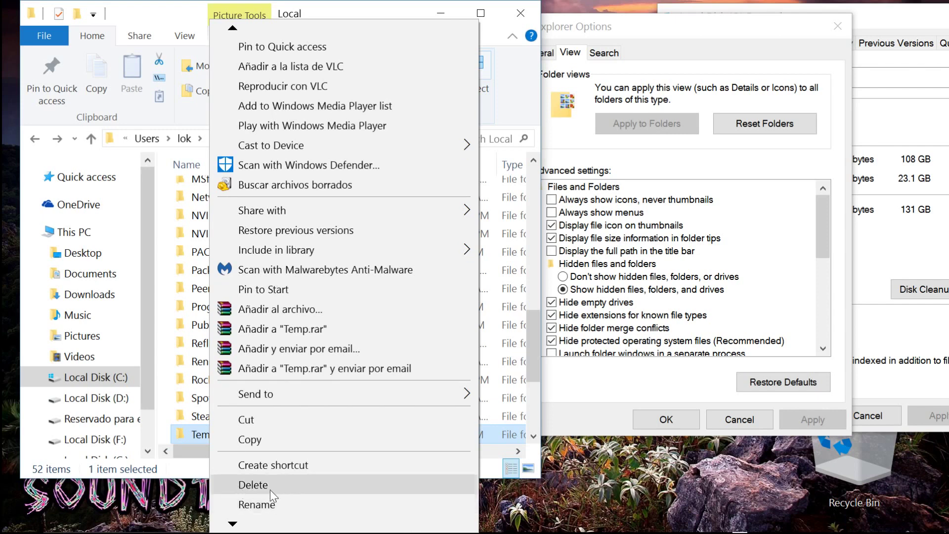
click(189, 476)
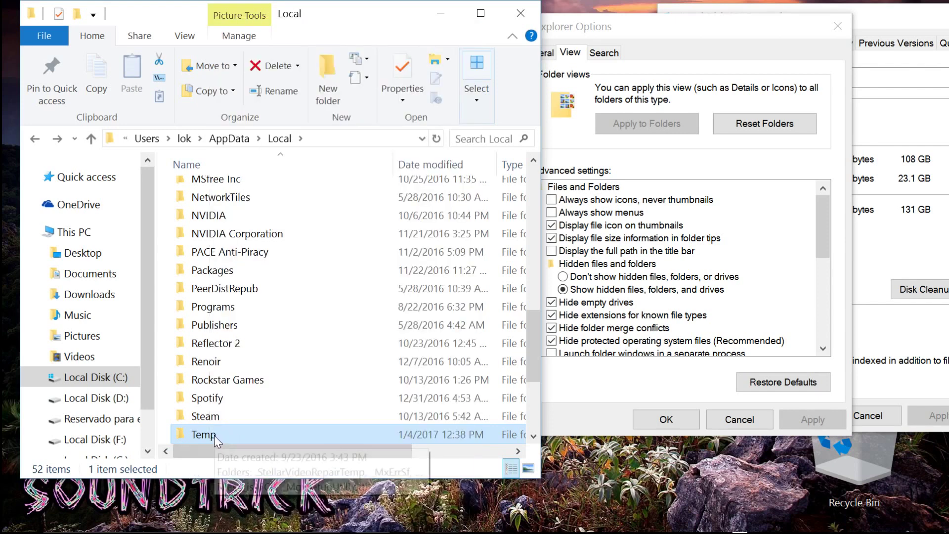
Go back to AppData and open the Adobe folder inside Roaming
click(33, 139)
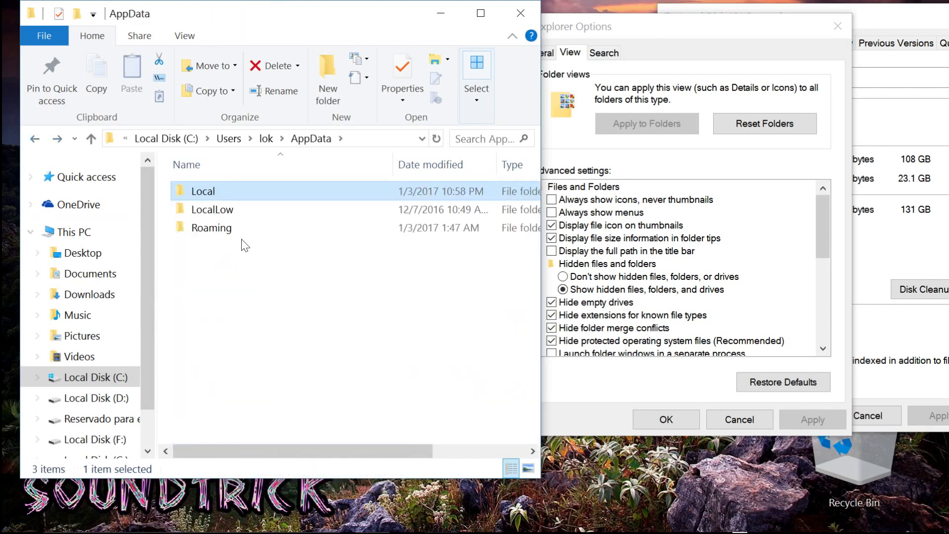
double_click(232, 229)
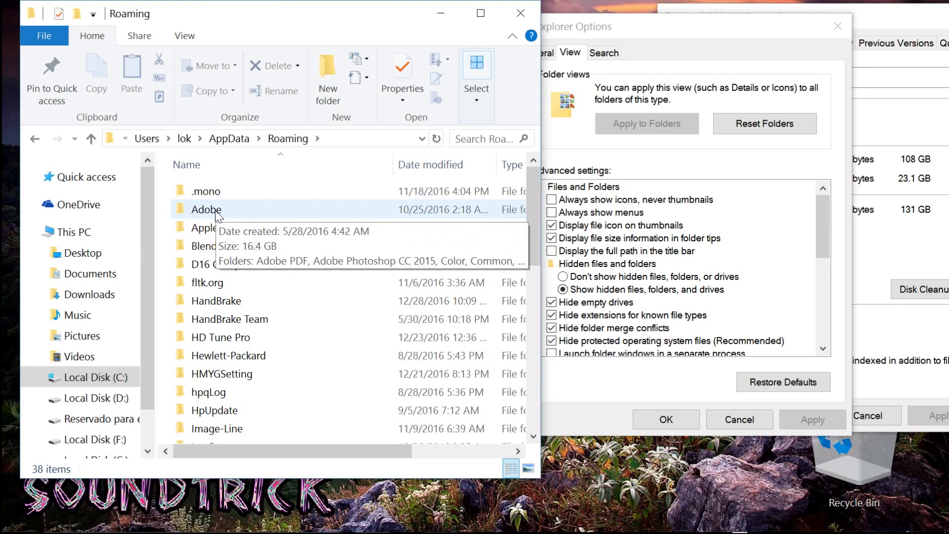
double_click(216, 212)
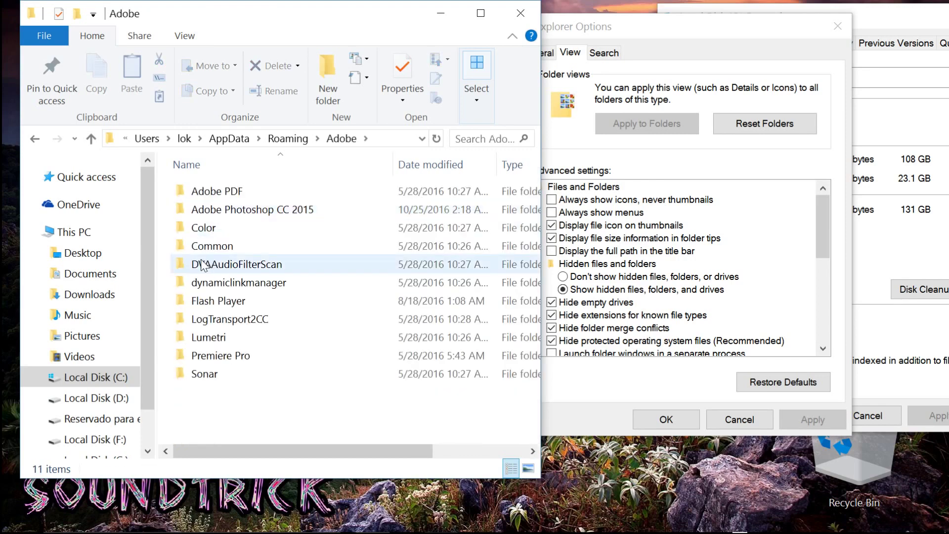
Check the sizes of the Adobe PDF and Adobe Photoshop CC 2015 folders in Roaming's Adobe folder, closing each folder's properties
right_click(223, 196)
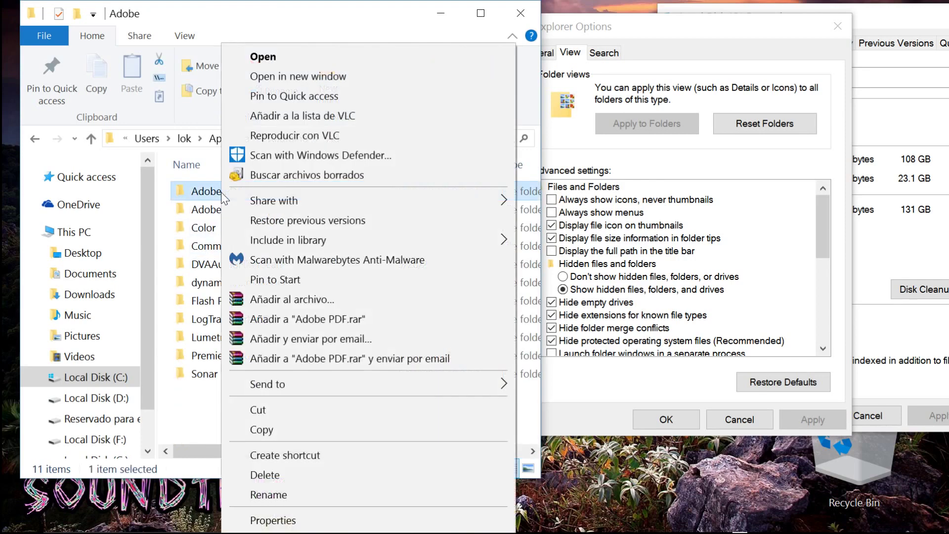
click(273, 519)
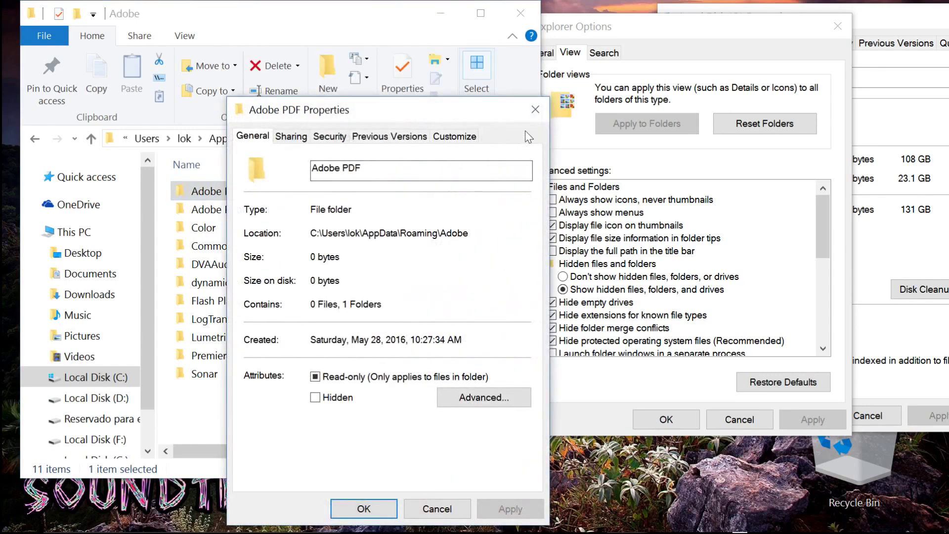
click(537, 110)
right_click(258, 209)
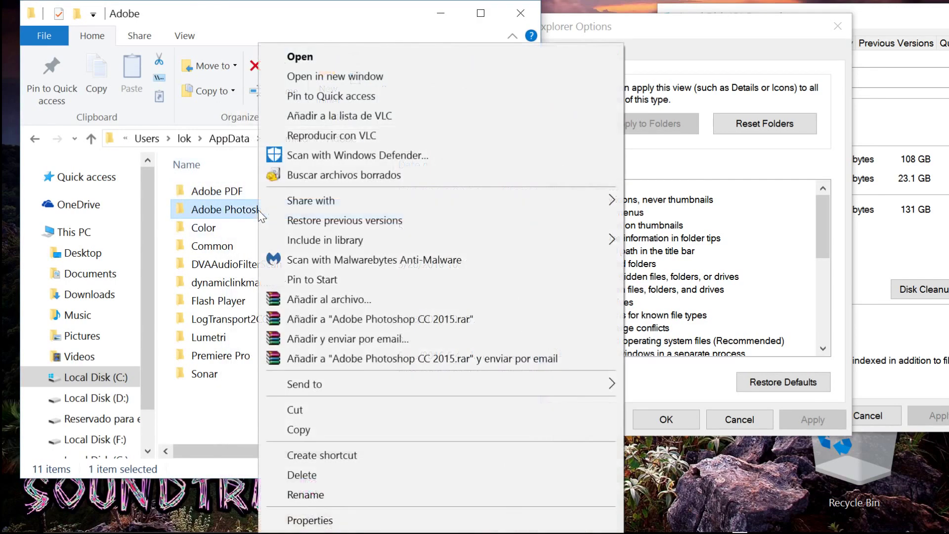
click(348, 517)
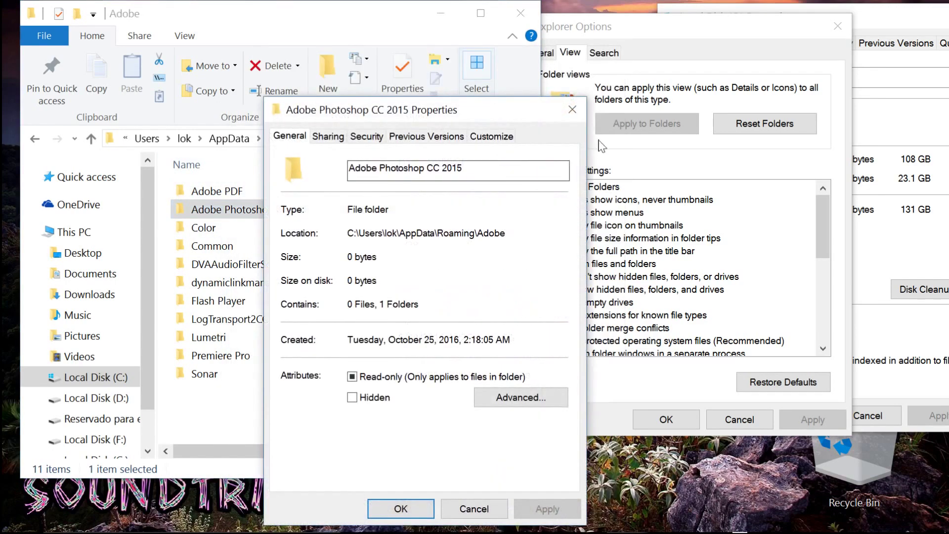
click(572, 111)
Check the sizes of the Color and Common folders in Roaming's Adobe folder, closing each folder's properties
right_click(312, 237)
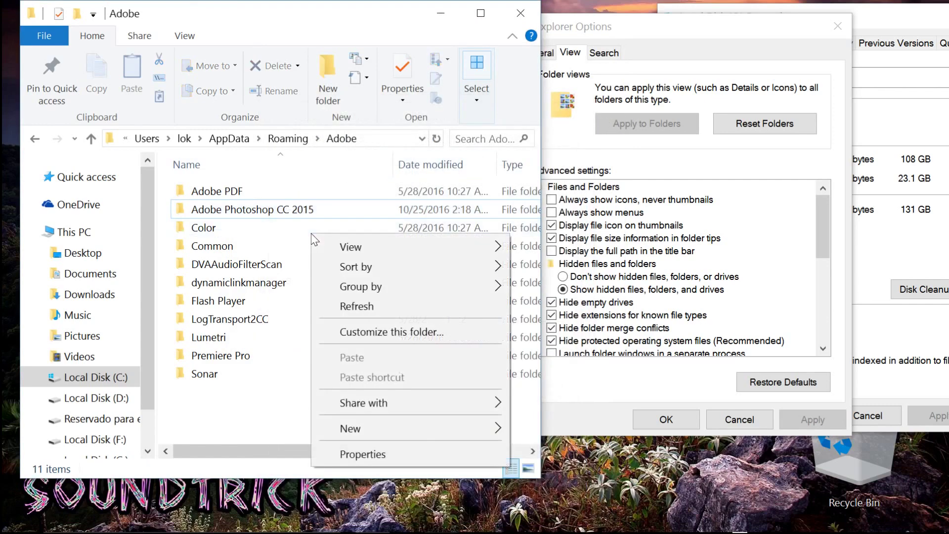
right_click(288, 237)
right_click(179, 235)
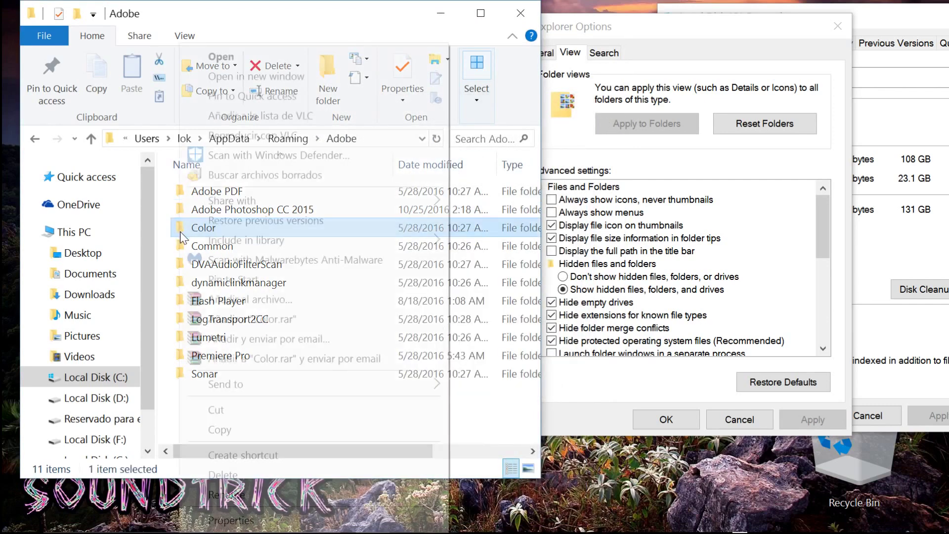
click(224, 521)
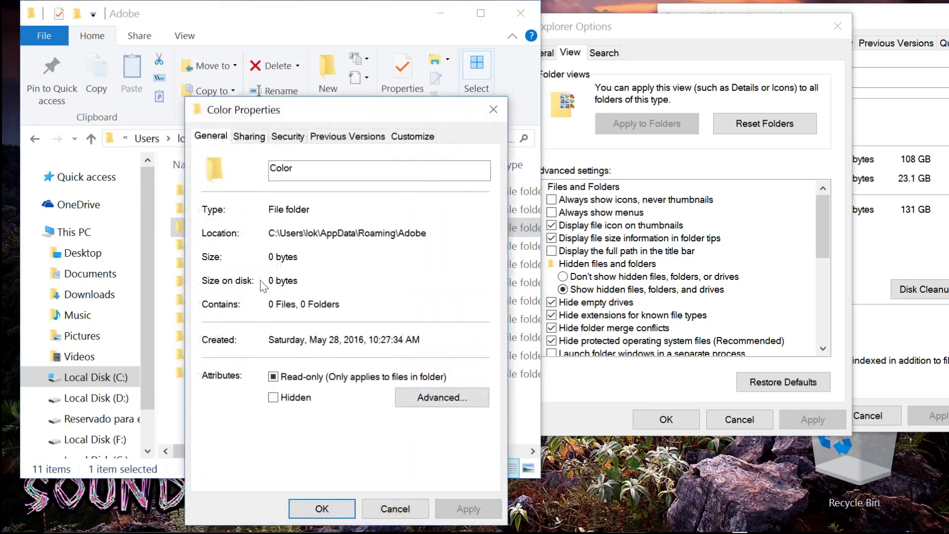
click(493, 111)
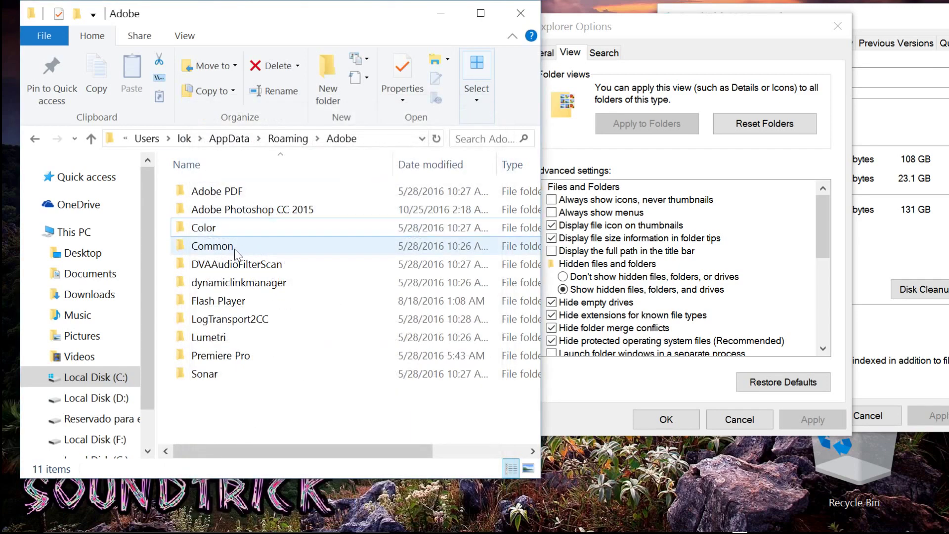
click(216, 249)
right_click(216, 249)
click(249, 517)
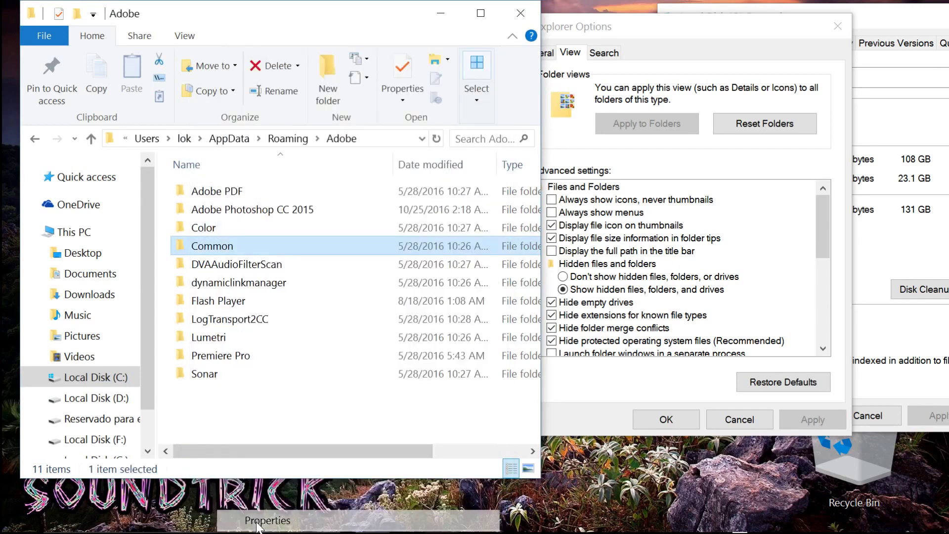
click(523, 113)
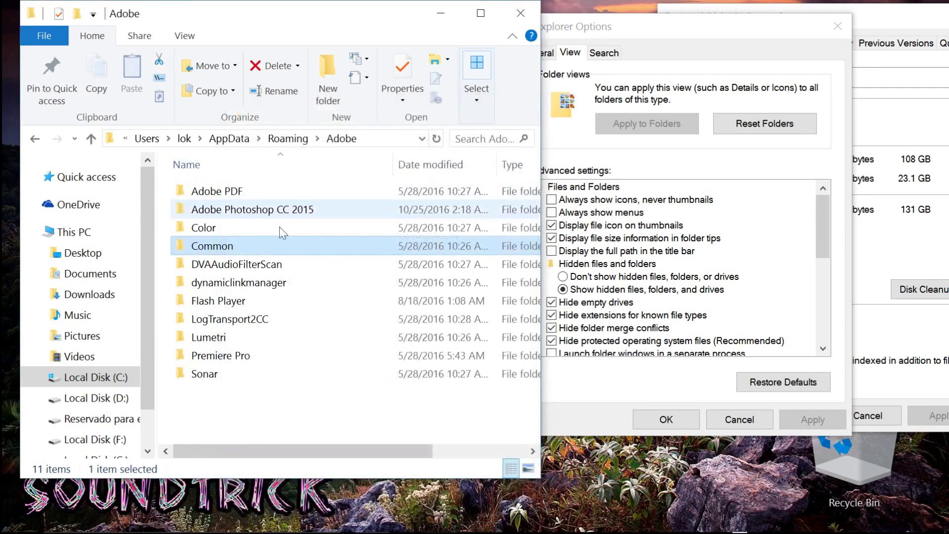
Open the Media Cache Files folder inside Adobe's Common folder
double_click(230, 245)
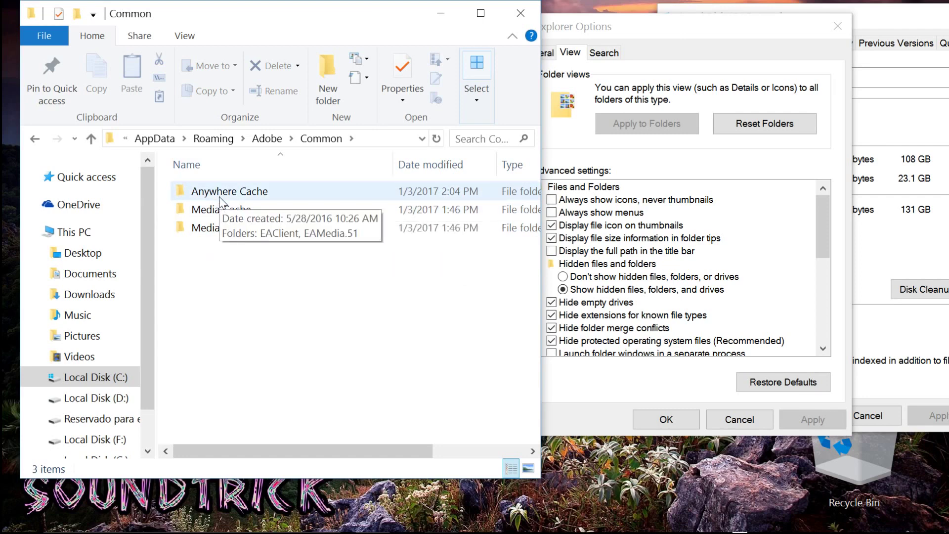
double_click(204, 231)
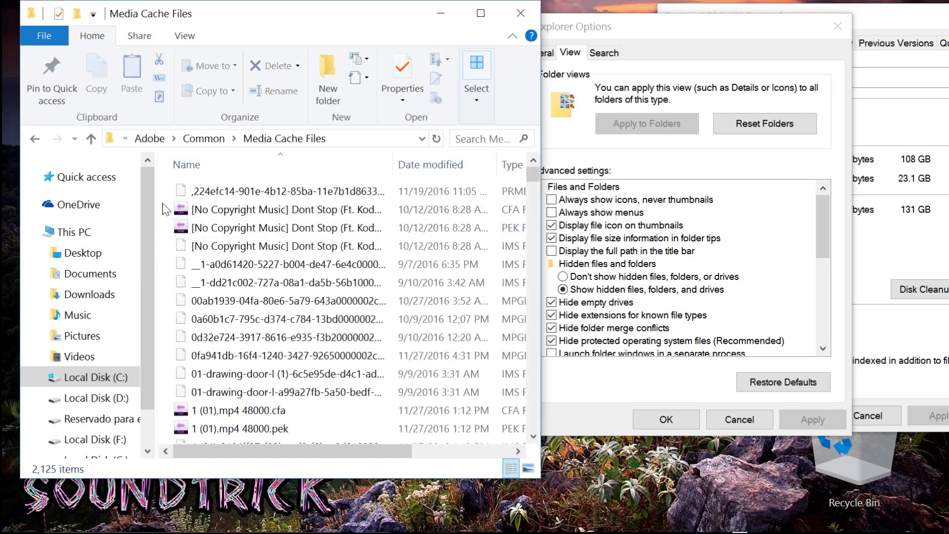
Delete all files in Adobe's Media Cache Files folder and check whether the Recycle Bin needs emptying
drag(170, 189, 399, 445)
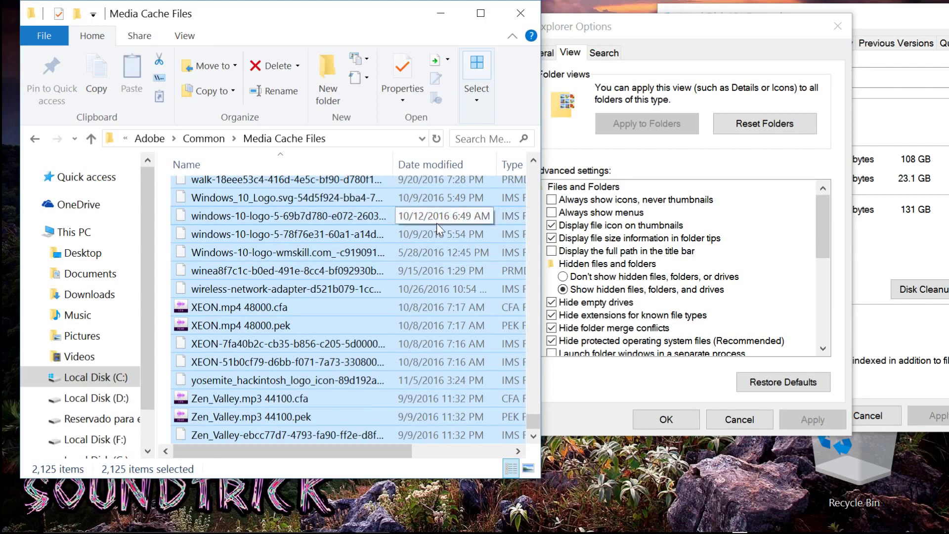
key(Delete)
click(514, 238)
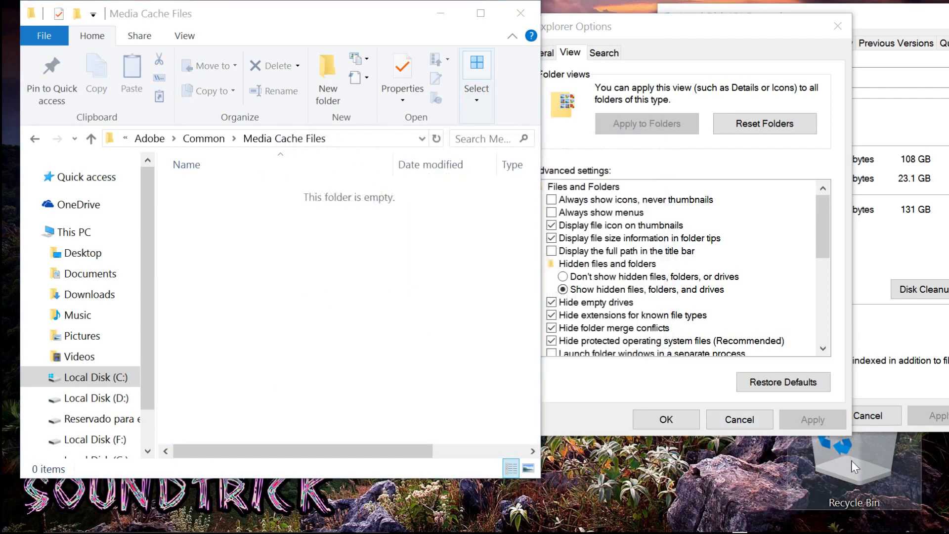
right_click(852, 461)
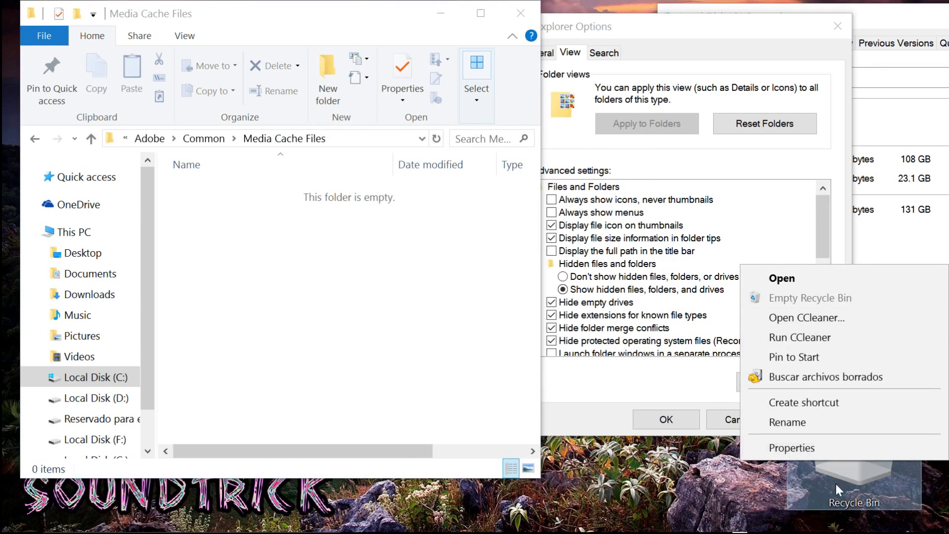
Bring the drive C: properties fully into view and reopen them from the drive to check its used and free space
click(869, 254)
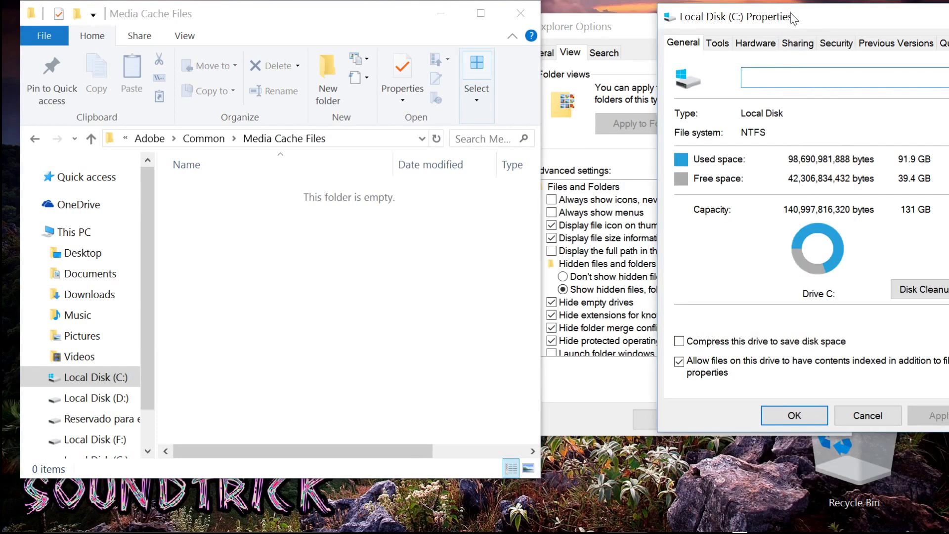
drag(791, 14, 737, 29)
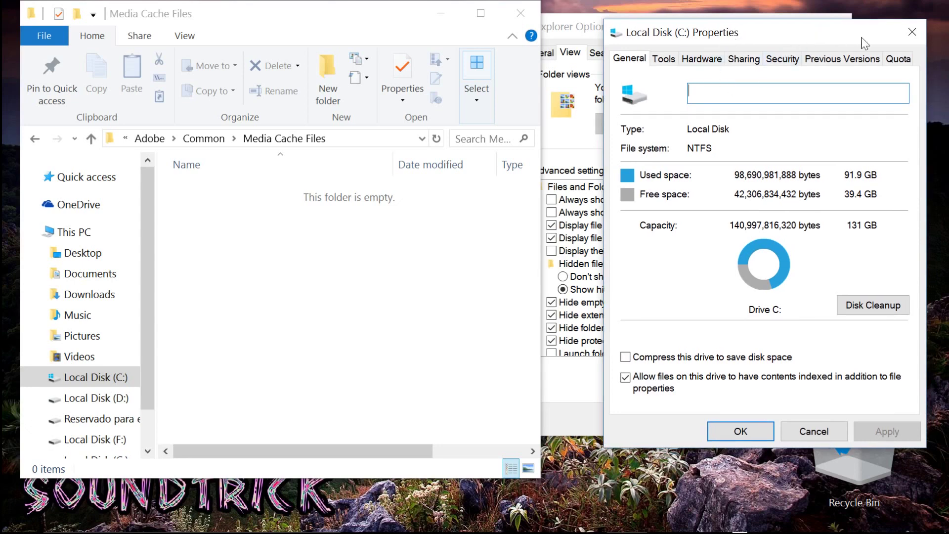
click(115, 376)
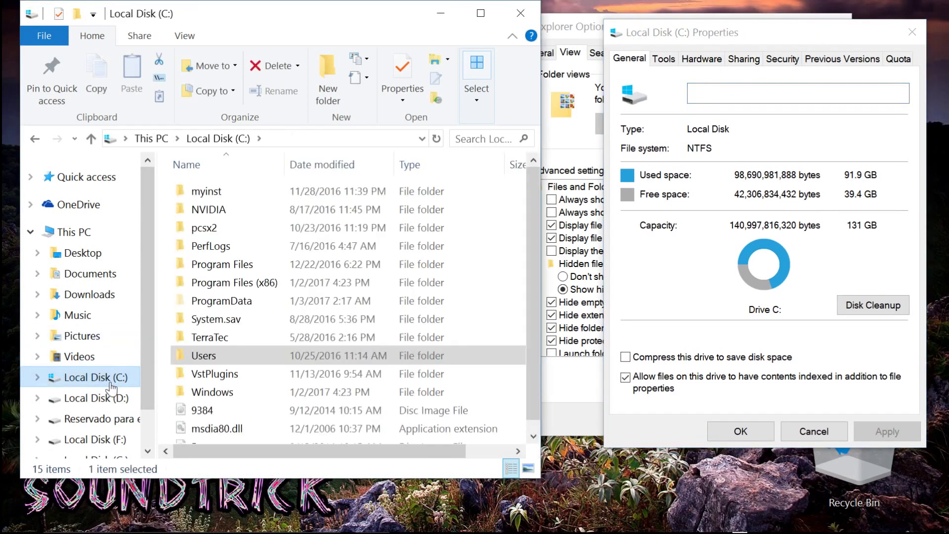
right_click(109, 380)
click(158, 517)
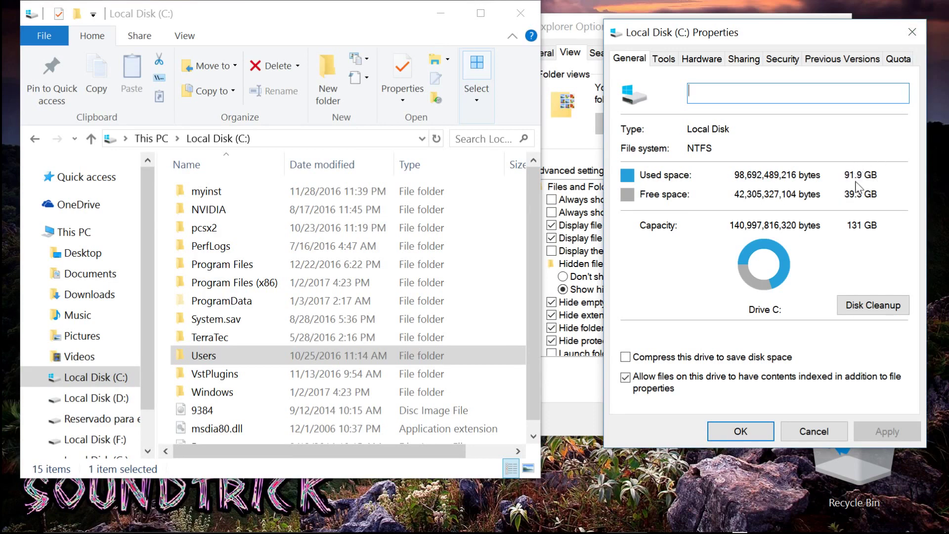
Check the size of the Users folder on drive C: and open the user's profile folder inside it
right_click(224, 361)
click(268, 522)
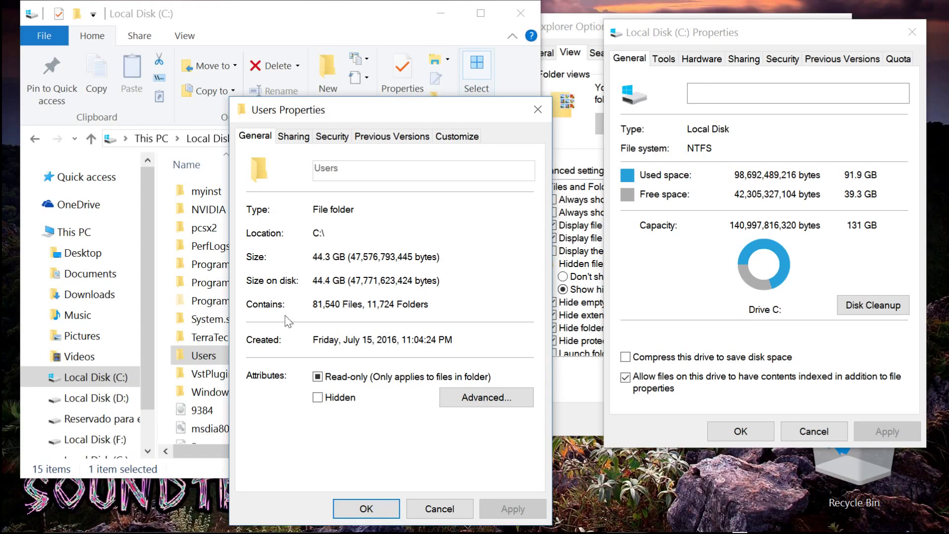
double_click(212, 360)
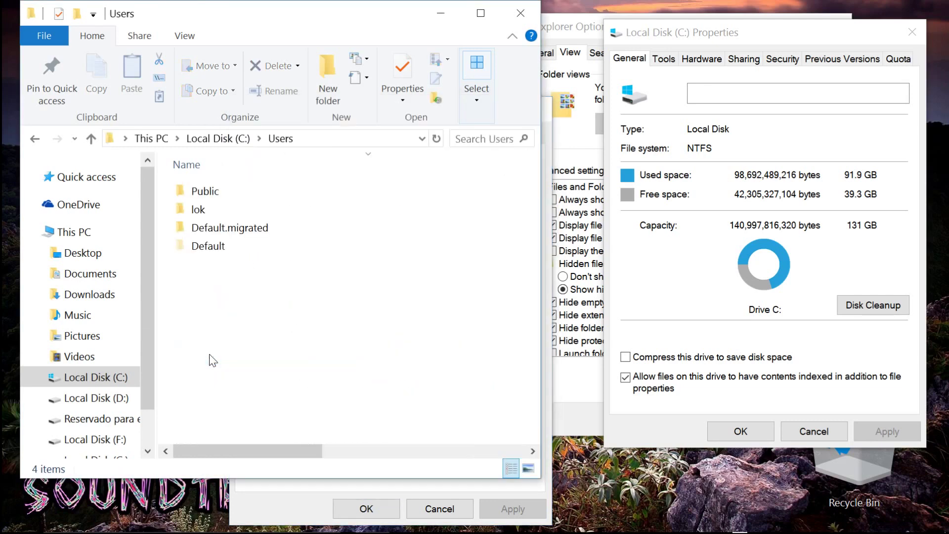
click(191, 216)
double_click(193, 210)
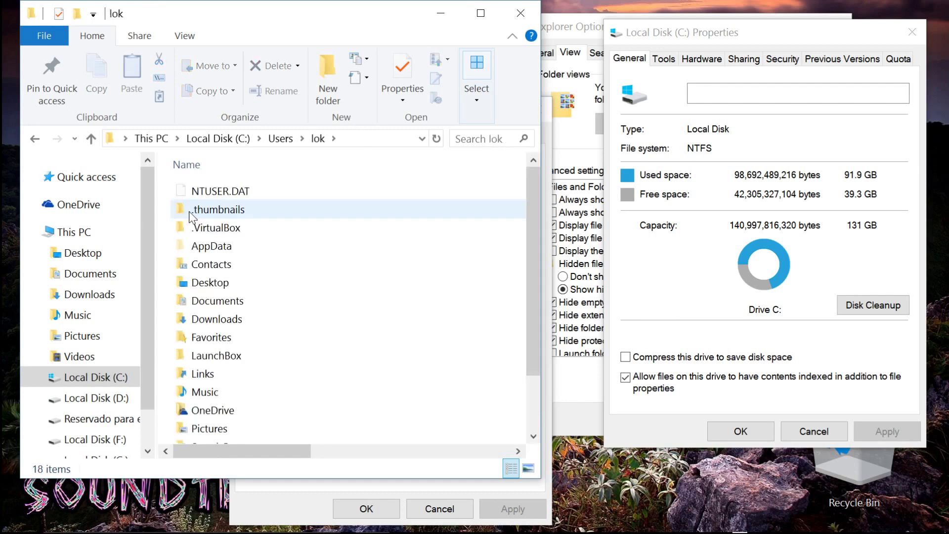
Check the sizes of the AppData folder and its Roaming subfolder, closing each folder's properties
right_click(210, 246)
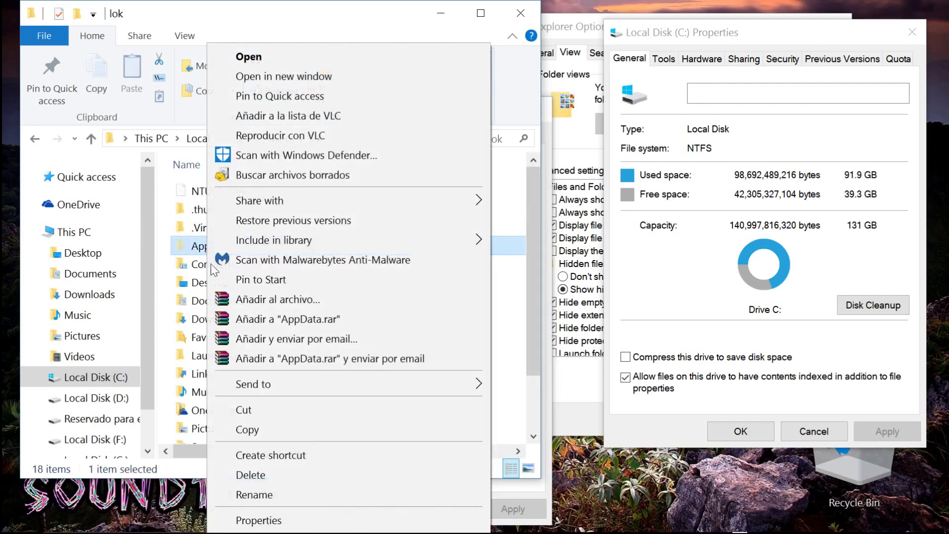
click(262, 521)
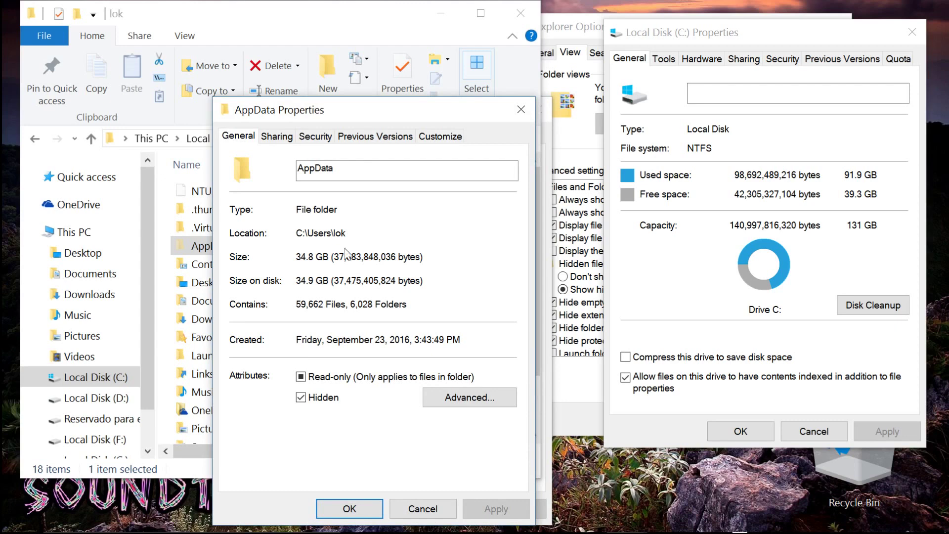
click(521, 110)
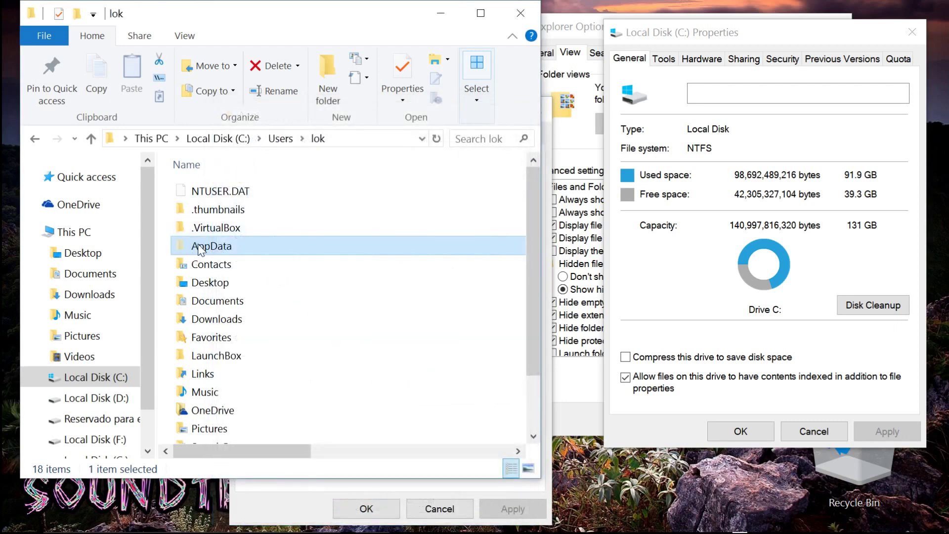
double_click(199, 247)
right_click(200, 228)
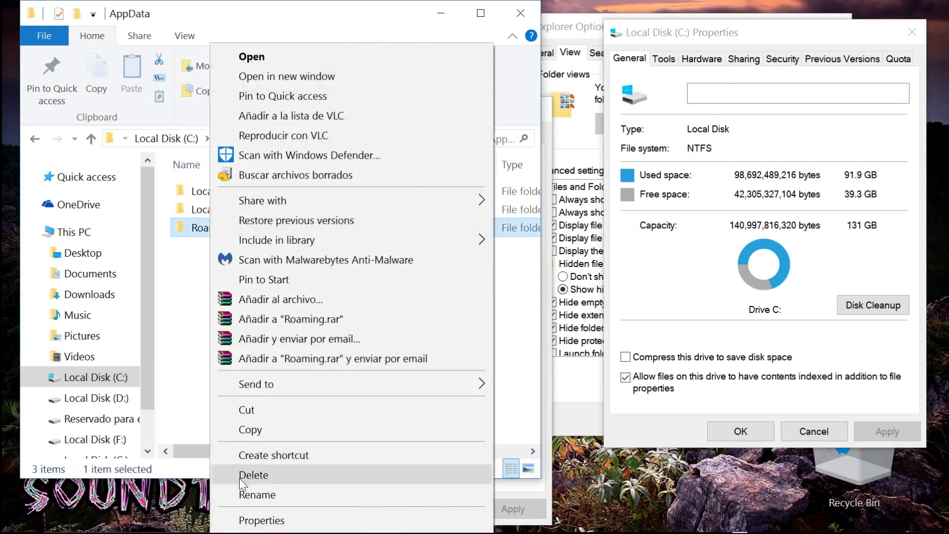
click(244, 520)
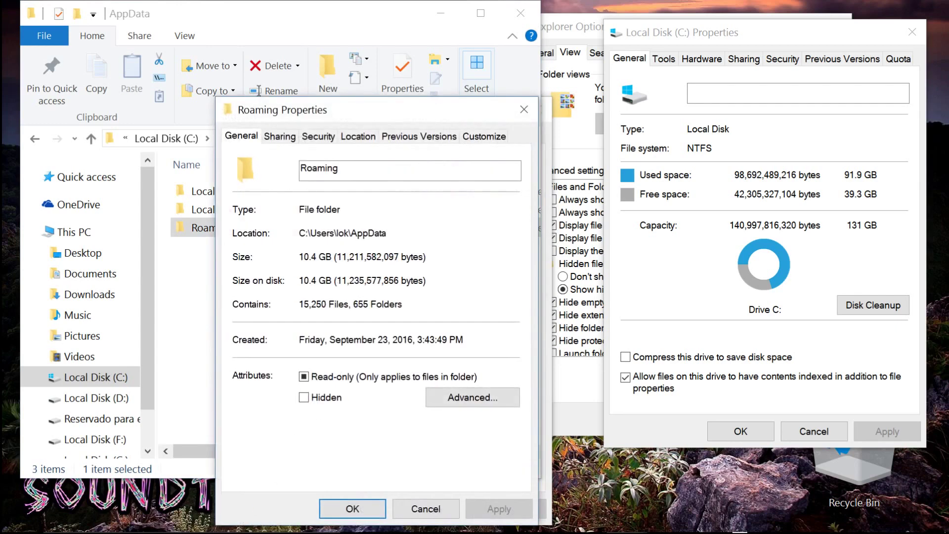
click(523, 108)
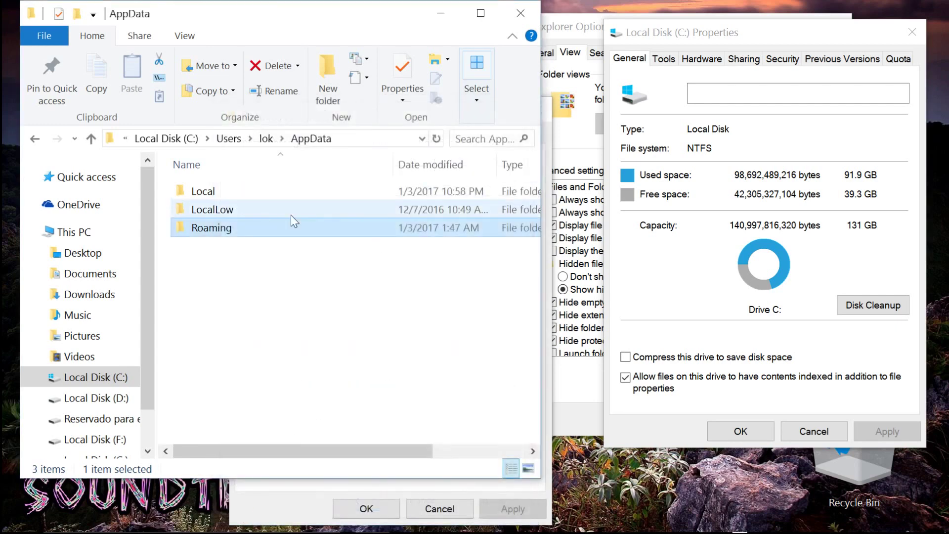
Look through the contents of AppData's Roaming and Local folders, going back to AppData after each
double_click(221, 236)
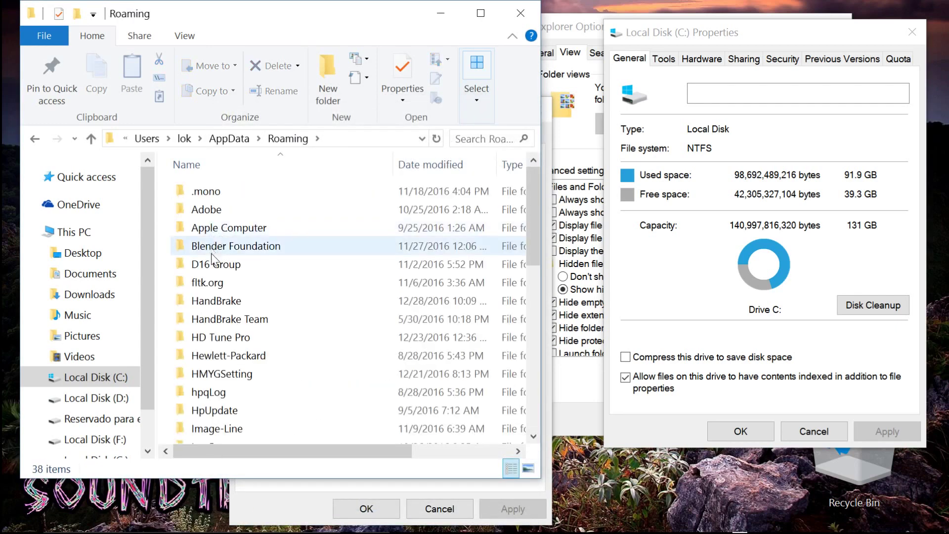
scroll(203, 369, down, 8)
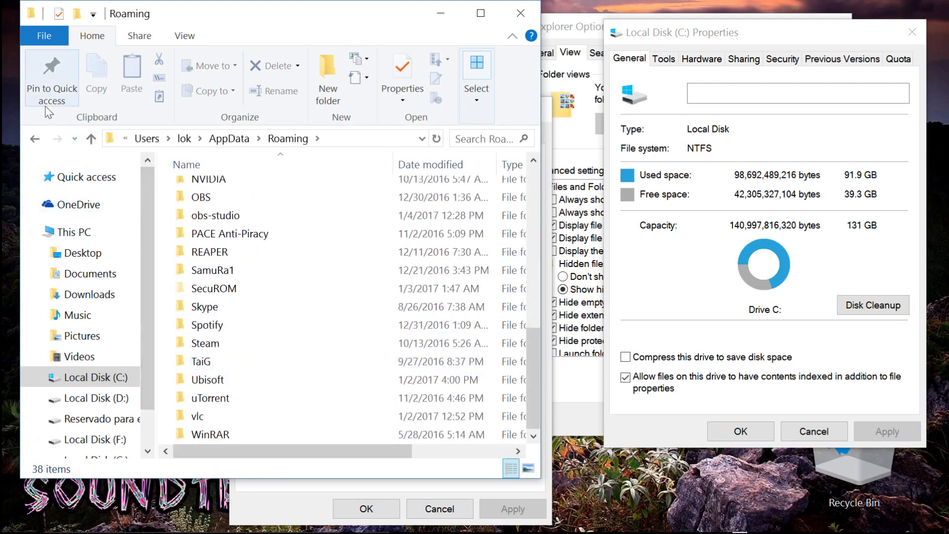
click(39, 138)
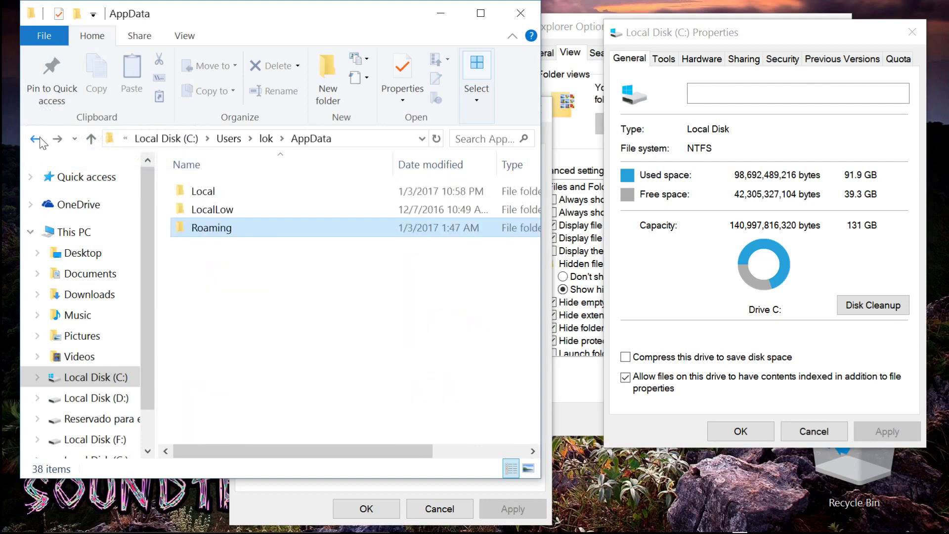
double_click(221, 190)
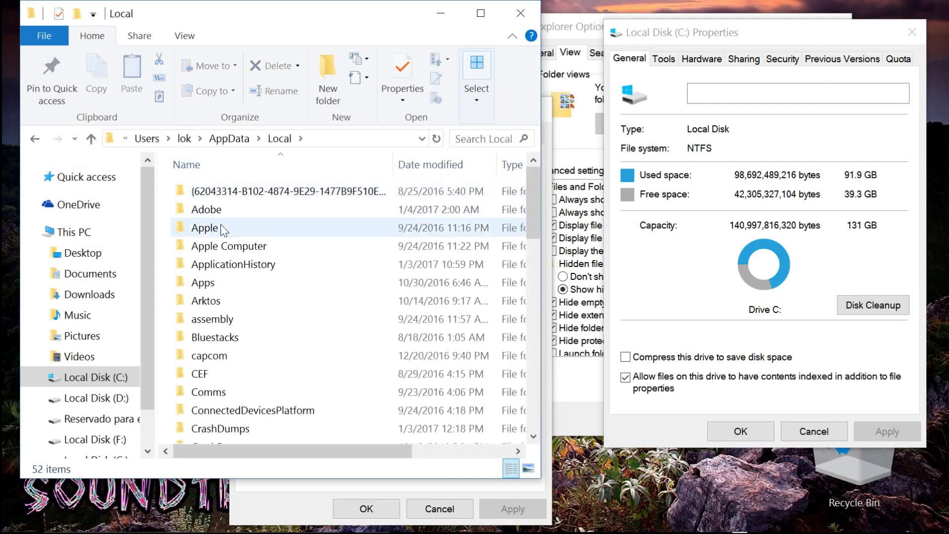
click(36, 140)
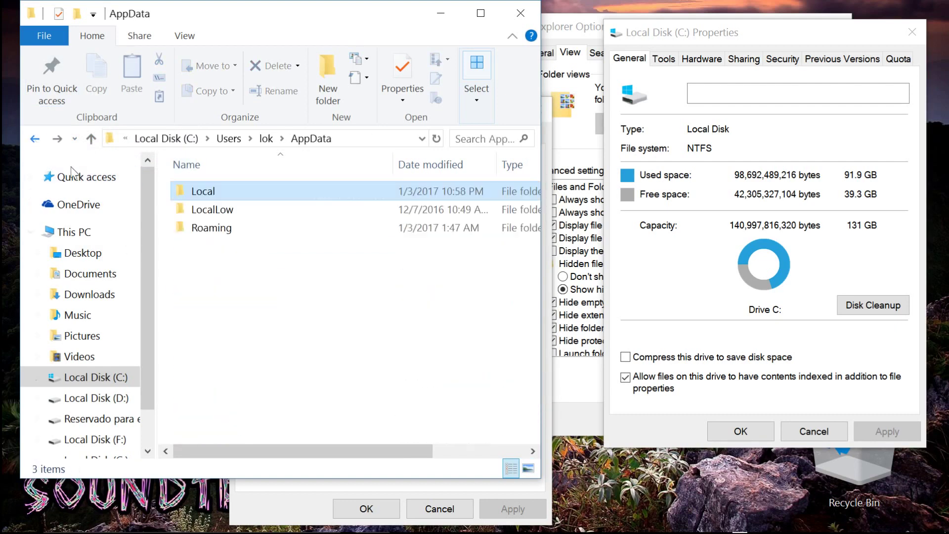
Reopen Roaming and check the sizes of the SamuRa1 and PACE Anti-Piracy folders, closing each folder's properties
double_click(210, 228)
scroll(227, 331, down, 5)
scroll(228, 331, down, 2)
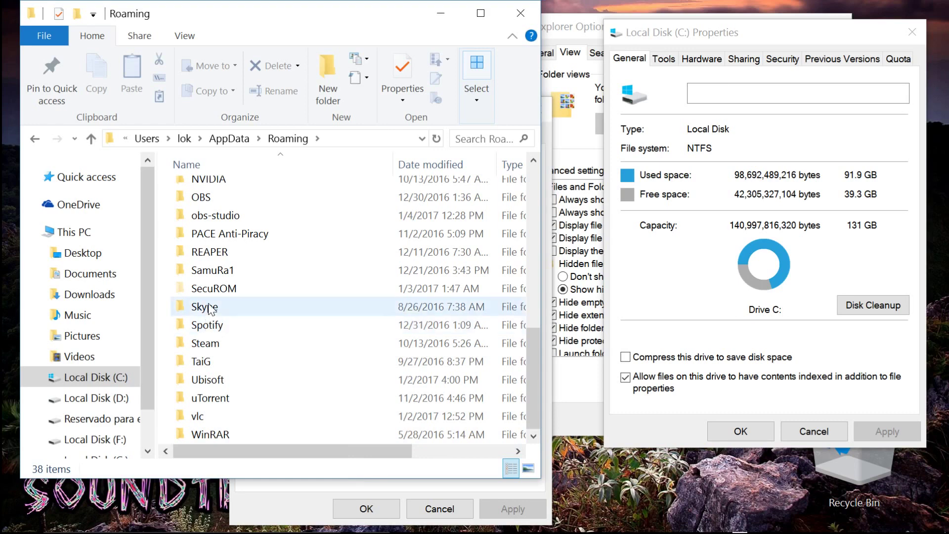
right_click(218, 271)
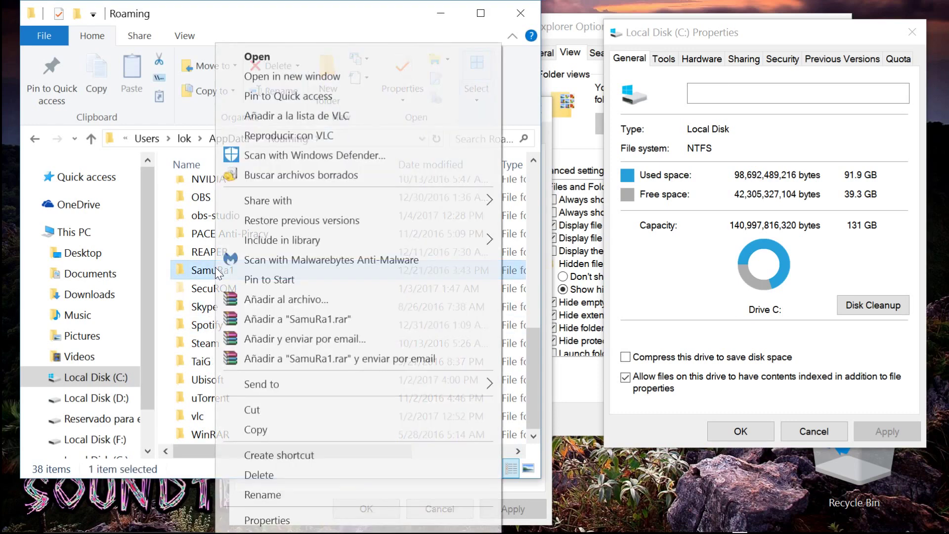
click(257, 516)
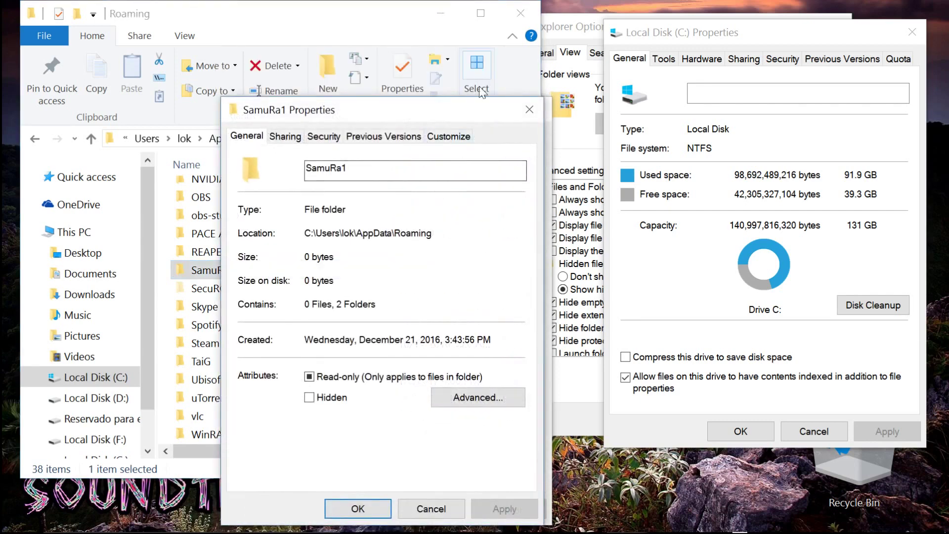
click(536, 118)
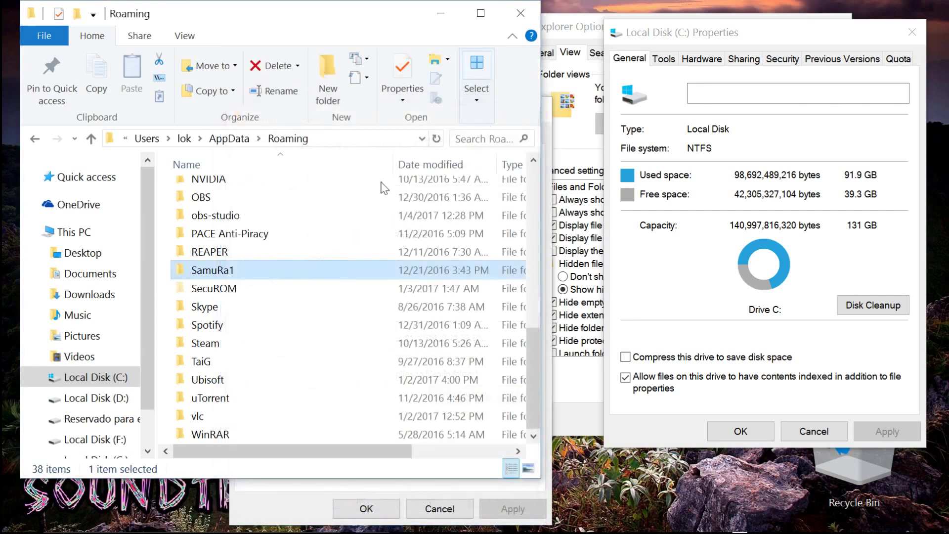
right_click(223, 236)
click(267, 518)
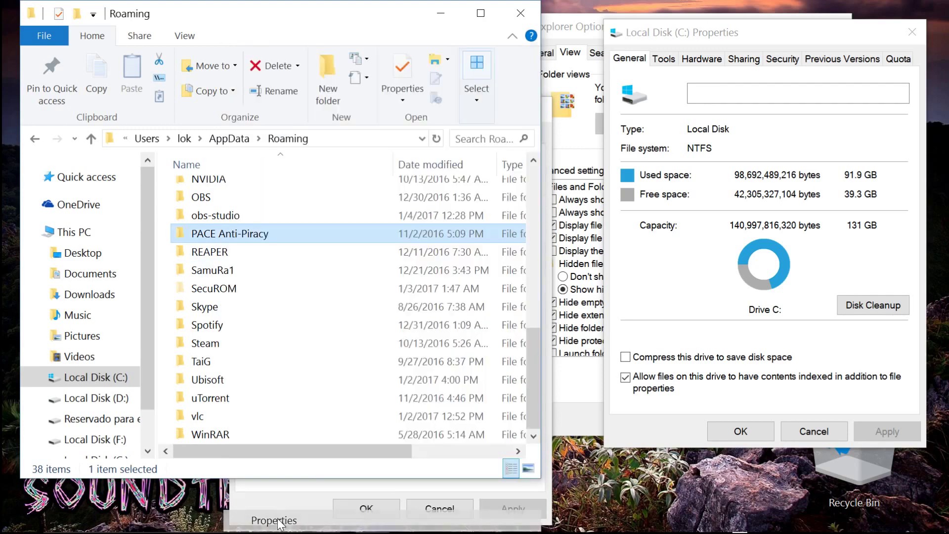
click(536, 110)
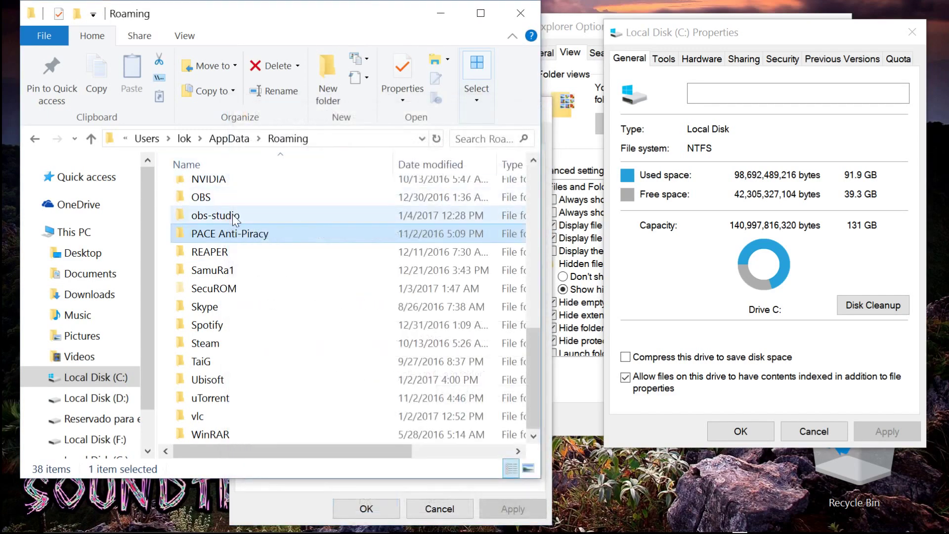
Check the size of the Microsoft Games folder in Roaming and close its properties
click(206, 179)
scroll(208, 181, up, 2)
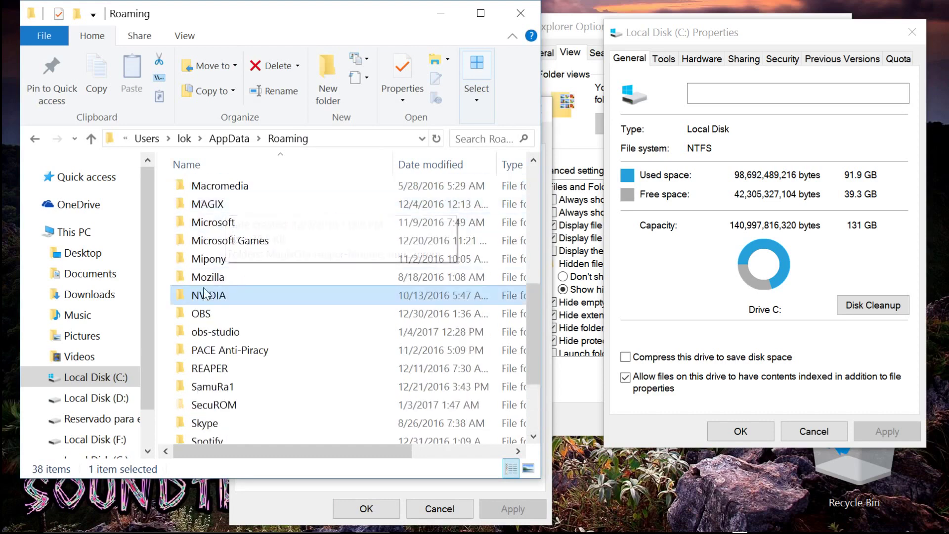
right_click(207, 243)
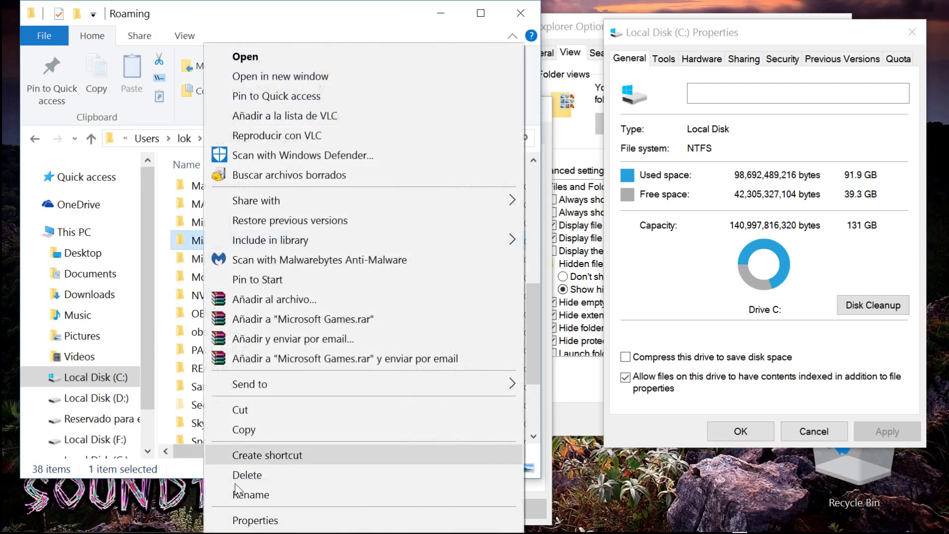
click(241, 517)
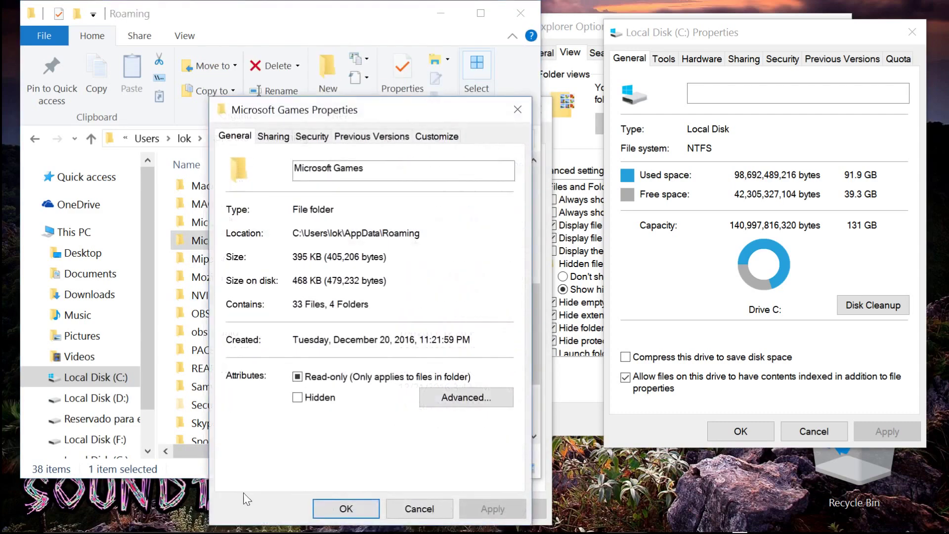
click(517, 109)
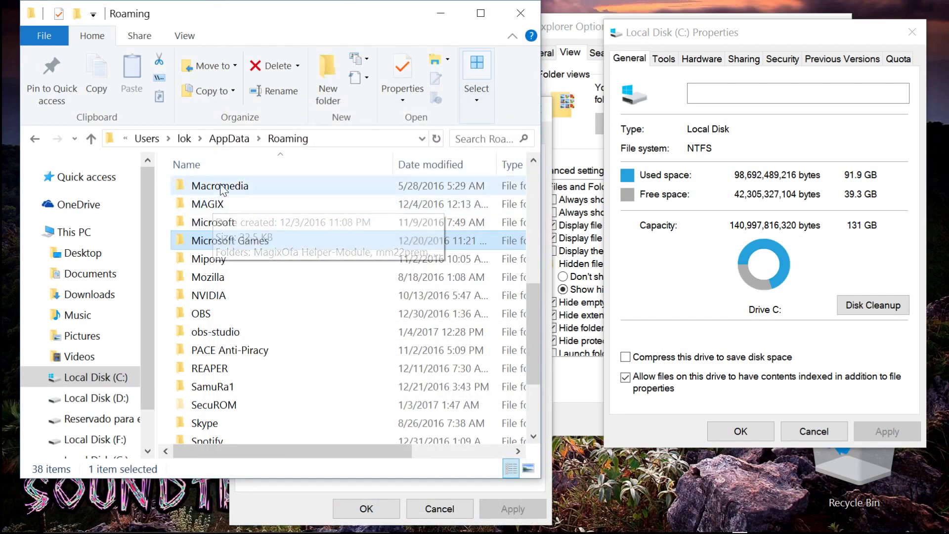
Check the size of the ImgBurn folder in Roaming, close its properties, and inspect the HandBrake folder's summary
scroll(223, 193, up, 2)
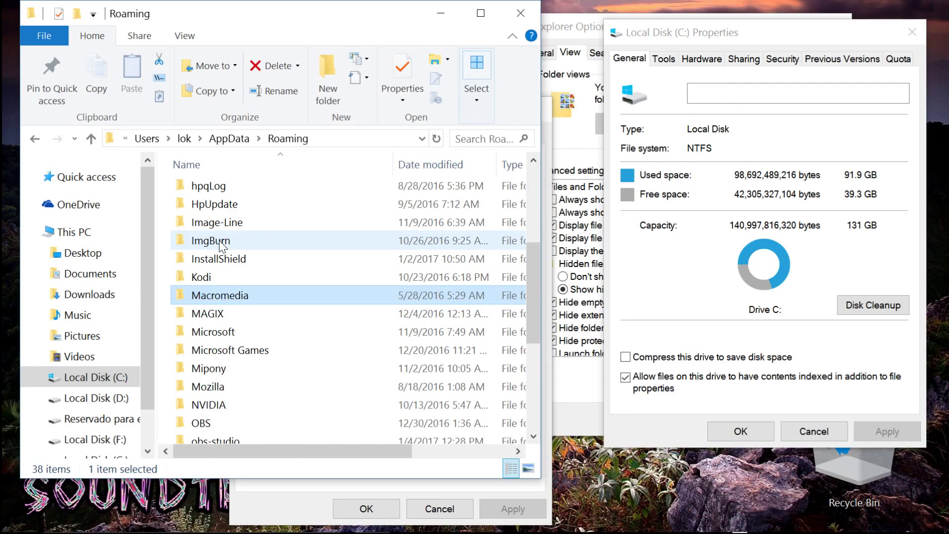
right_click(221, 244)
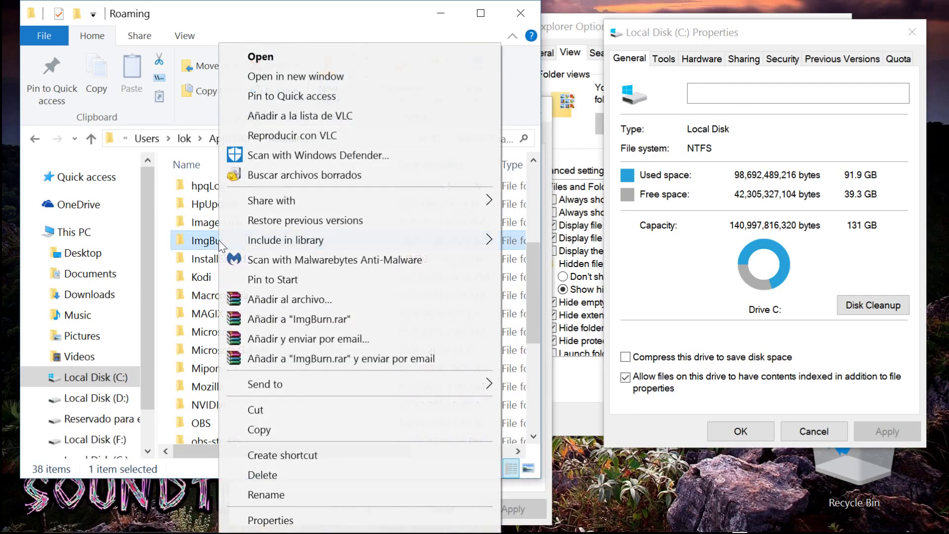
click(269, 517)
click(525, 113)
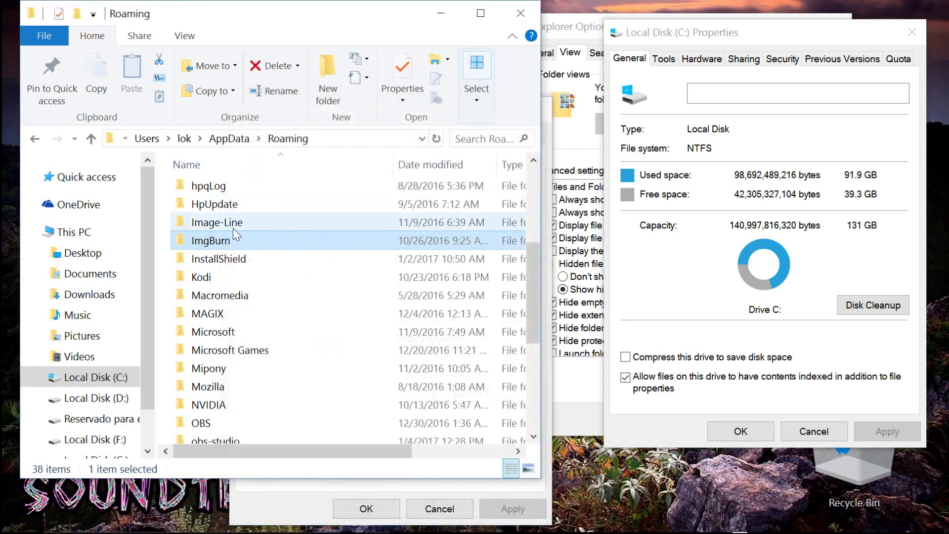
click(225, 189)
scroll(240, 227, up, 2)
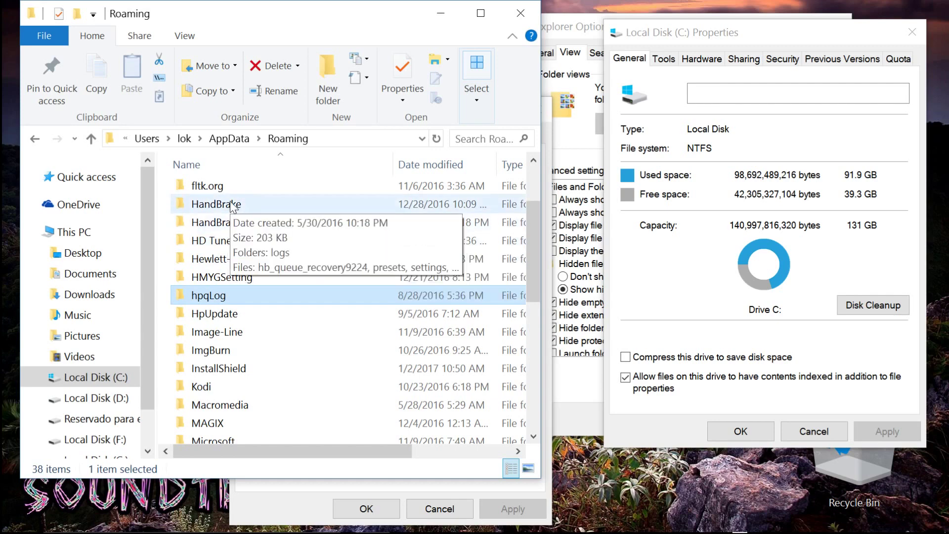
Open the Apple Computer folder in Roaming, check the size of its iTunes folder, and close the properties
click(221, 186)
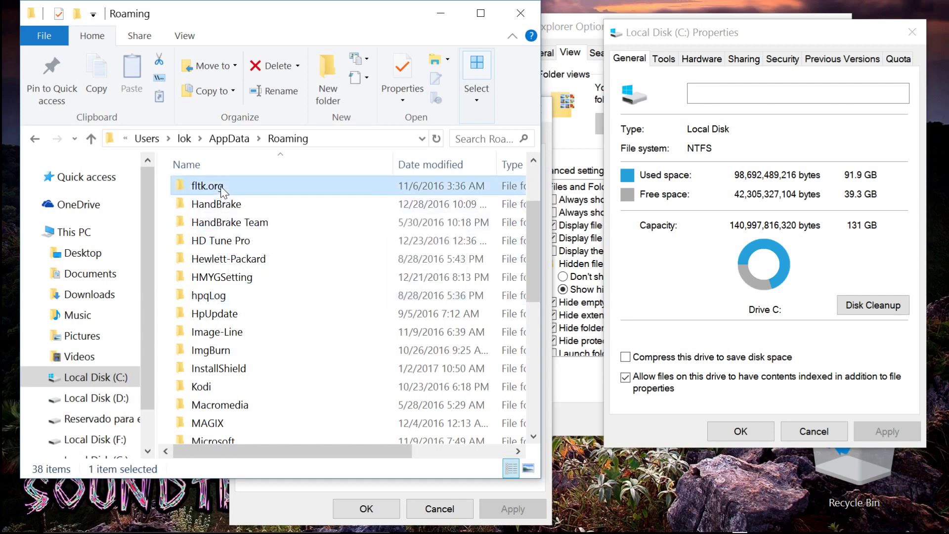
scroll(220, 190, up, 2)
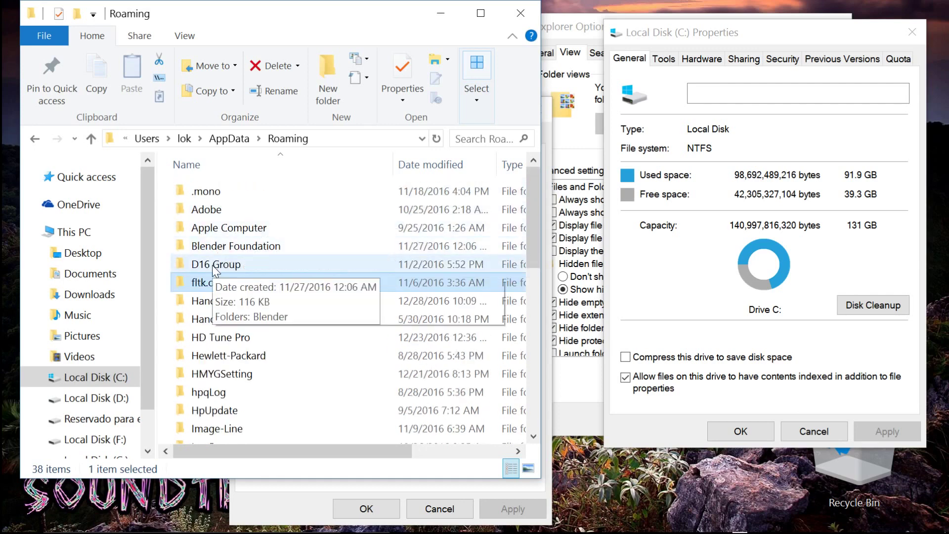
double_click(231, 229)
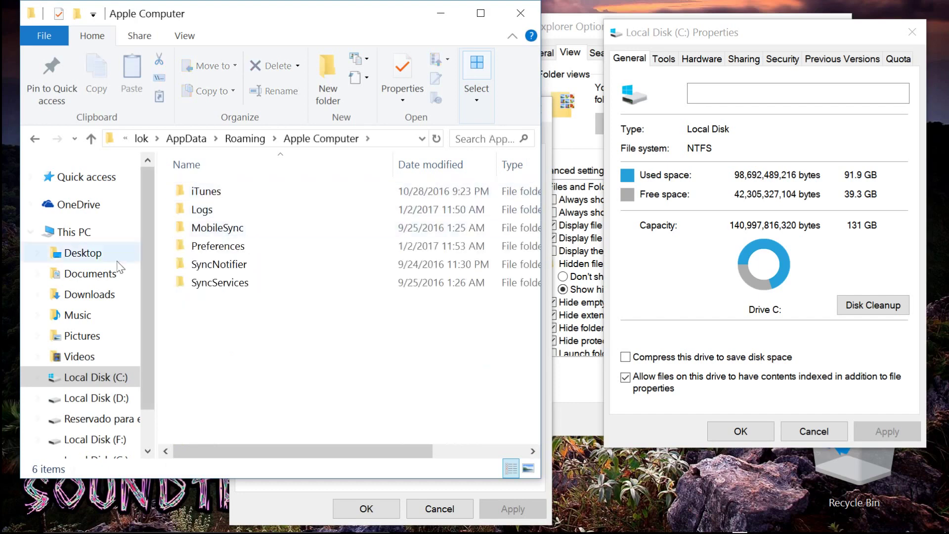
right_click(204, 197)
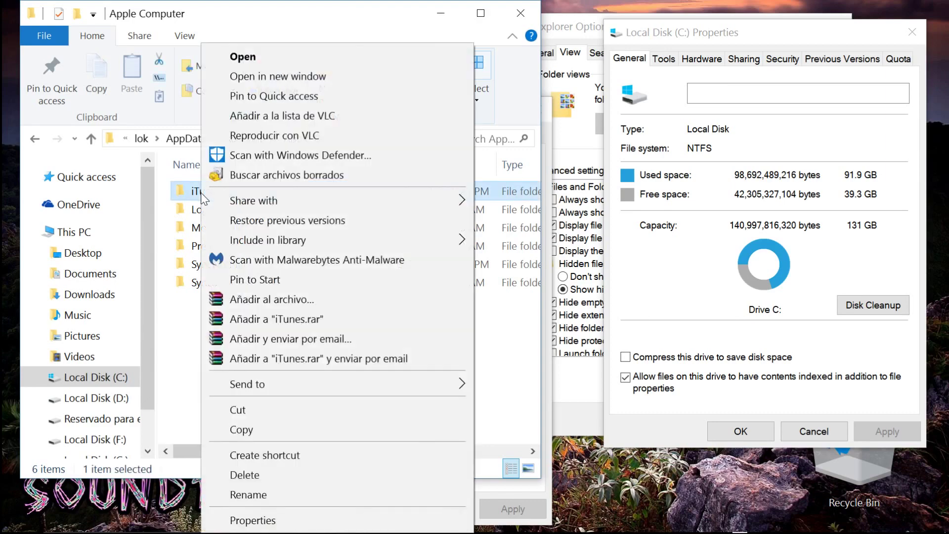
click(247, 520)
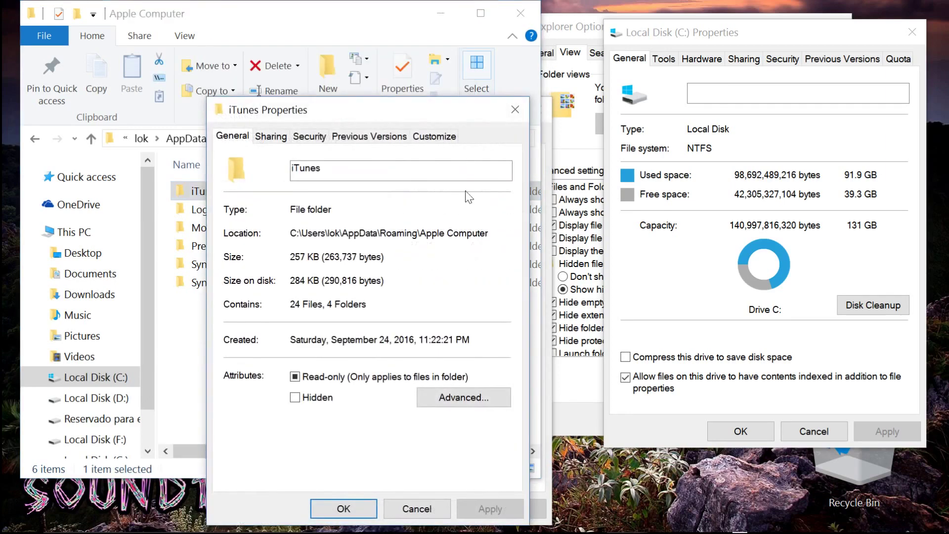
click(516, 110)
Check the sizes of the Logs and MobileSync folders in Apple Computer, closing each folder's properties
right_click(222, 212)
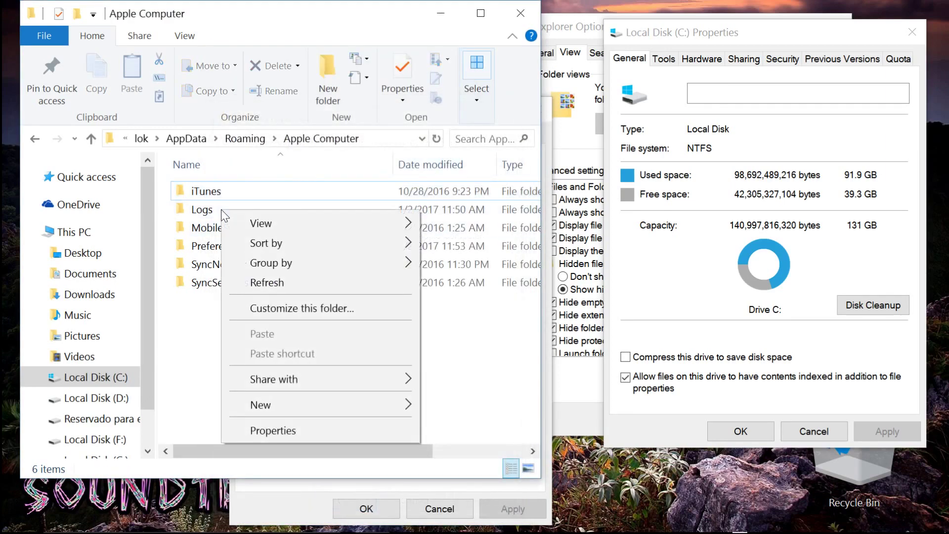
right_click(212, 212)
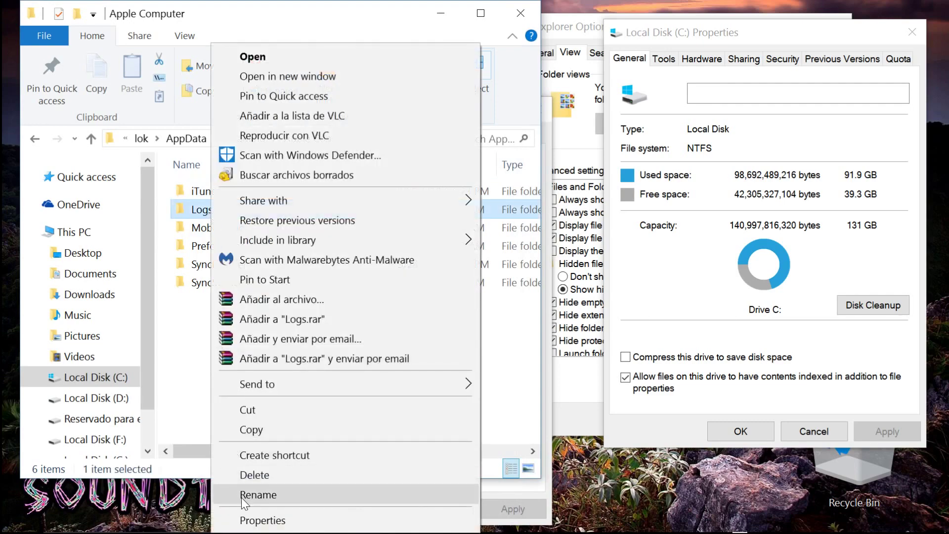
click(245, 519)
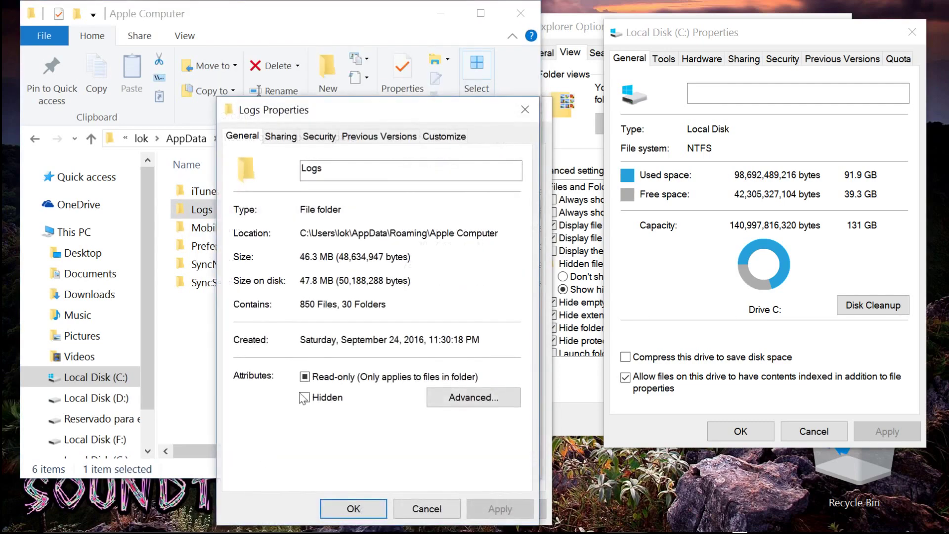
click(525, 108)
right_click(197, 234)
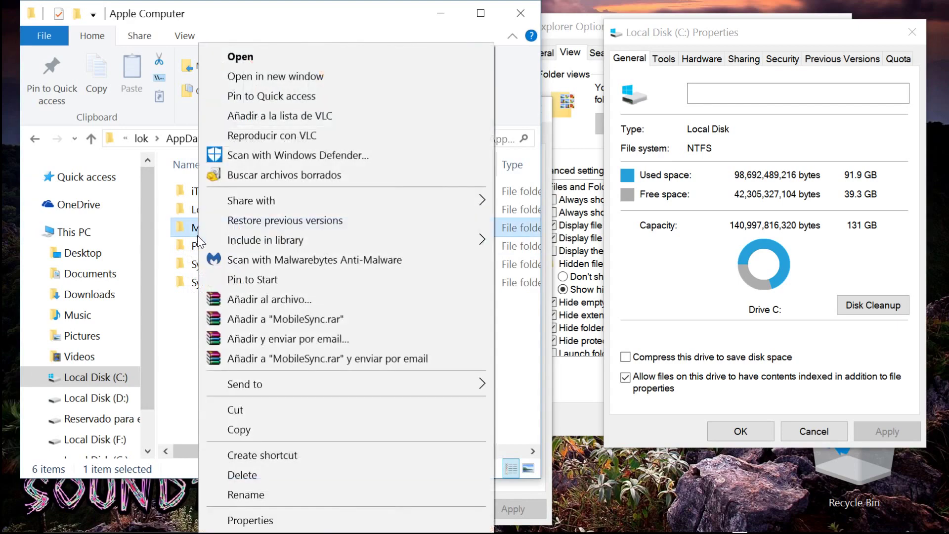
click(225, 519)
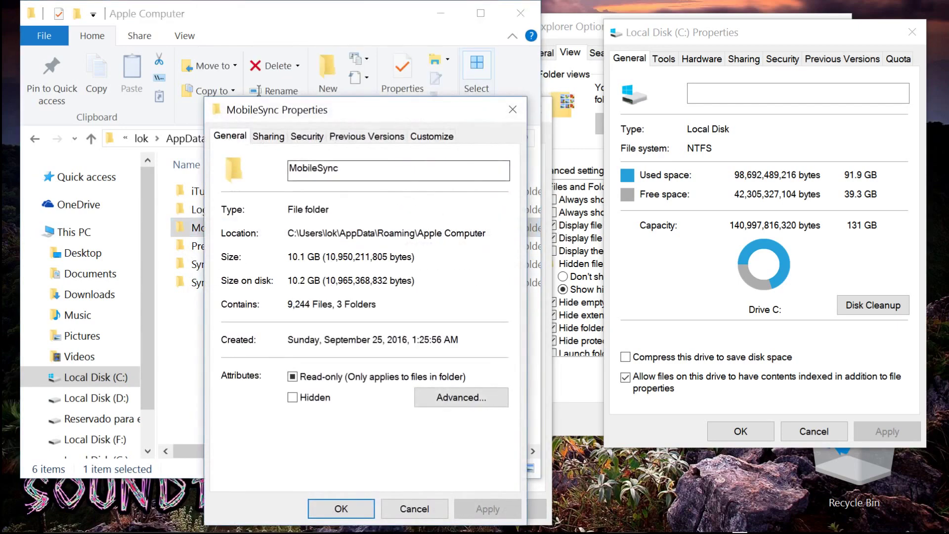
click(517, 109)
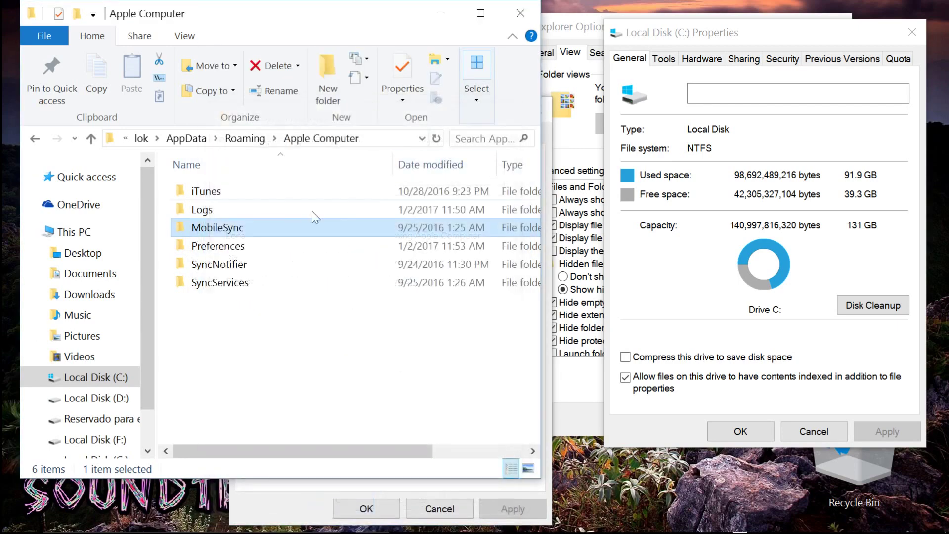
Open MobileSync's Backup folder, examine the files in the second device backup, and return to Roaming
double_click(231, 234)
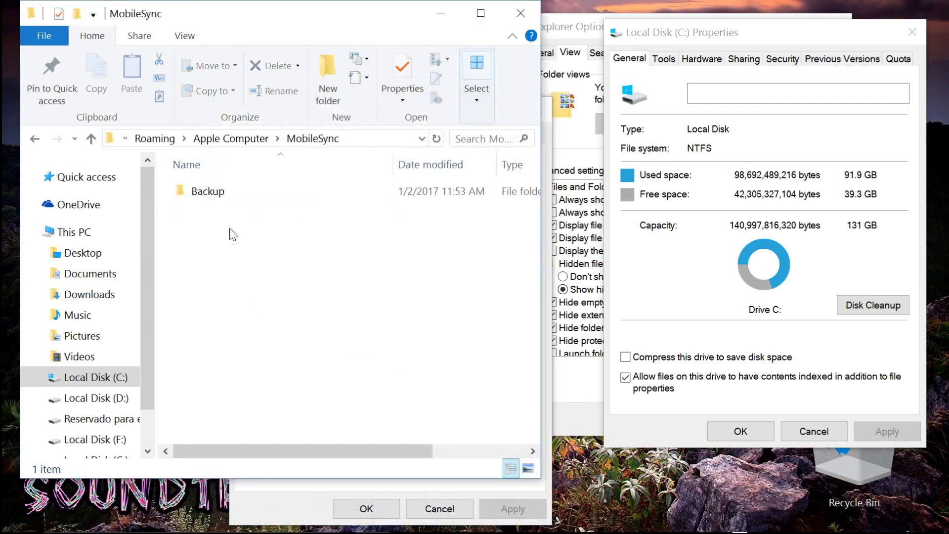
double_click(213, 193)
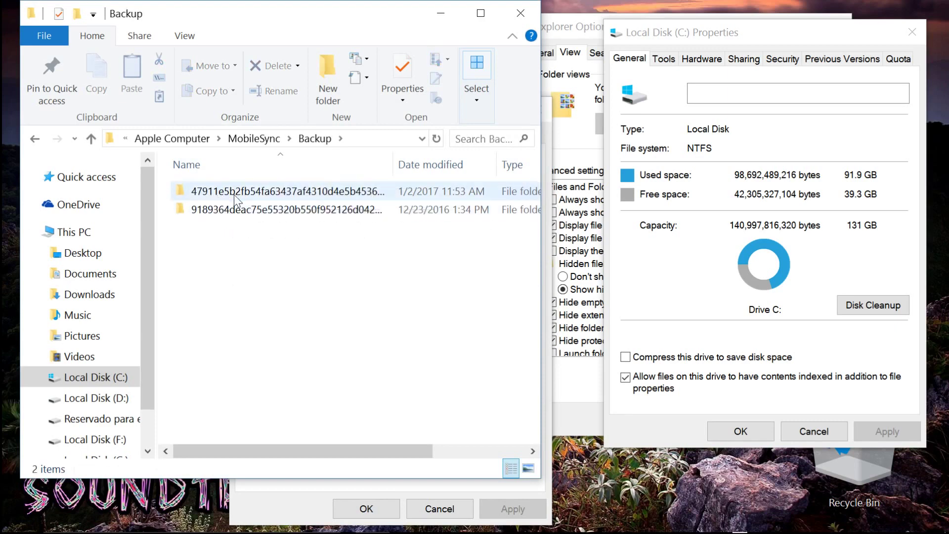
double_click(229, 208)
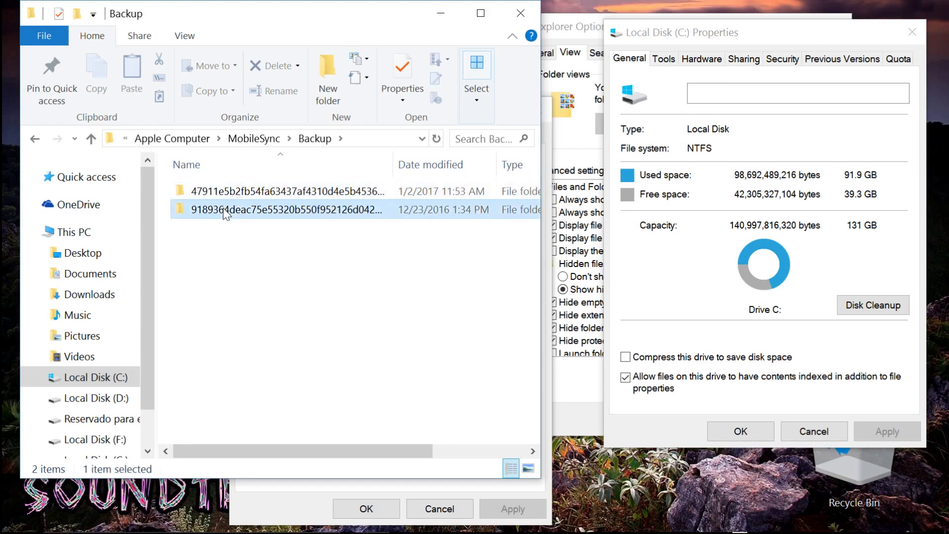
scroll(197, 270, down, 20)
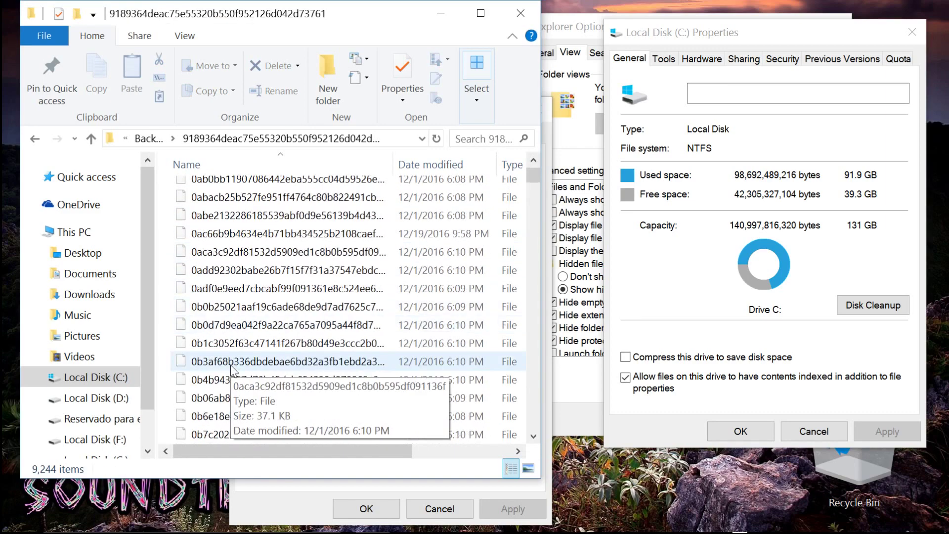
scroll(224, 368, down, 10)
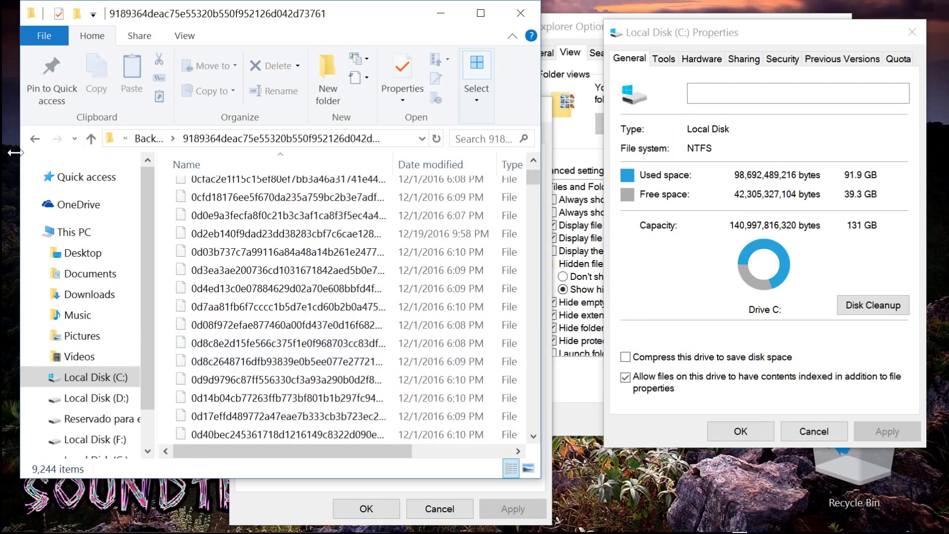
click(34, 139)
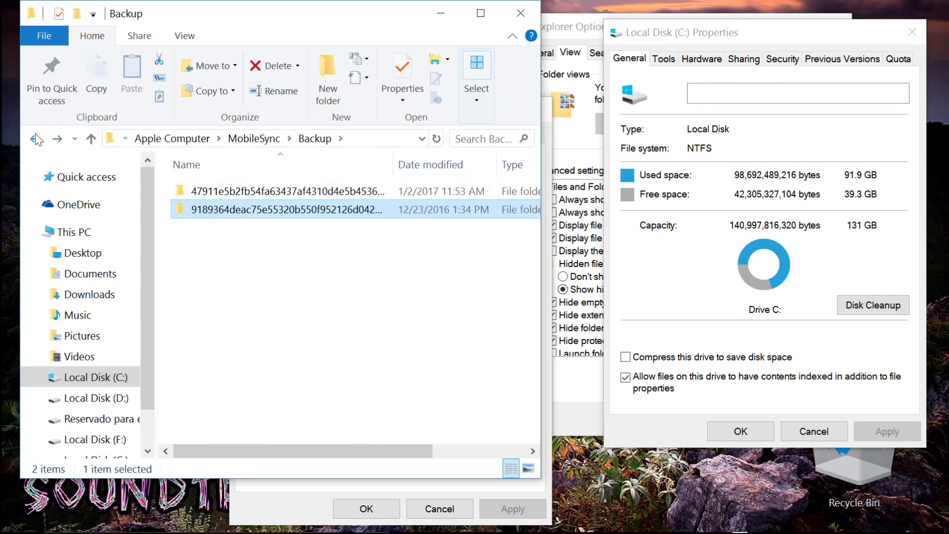
click(36, 133)
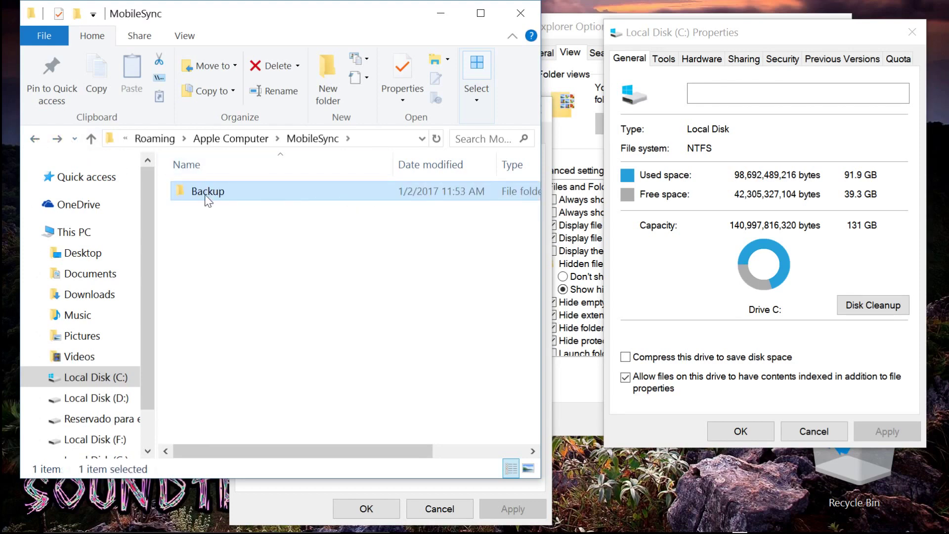
click(34, 138)
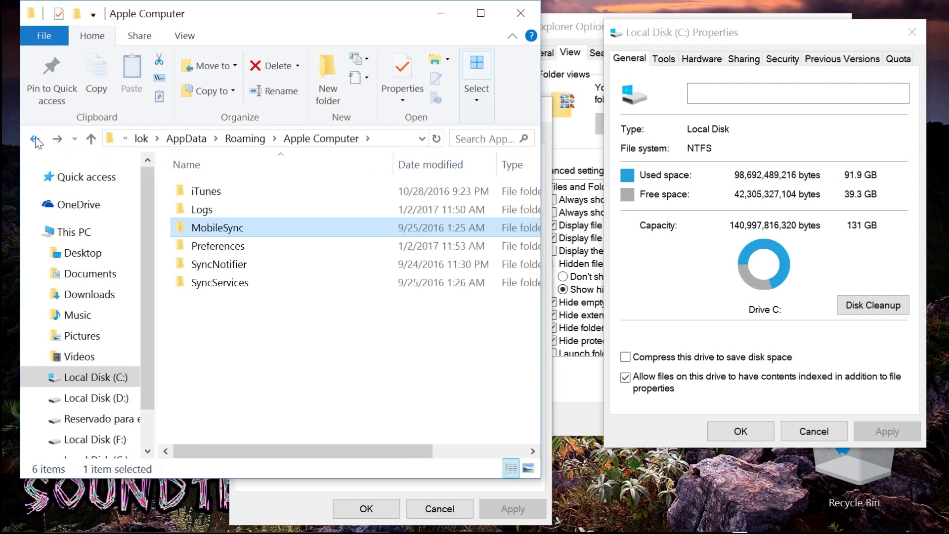
click(34, 137)
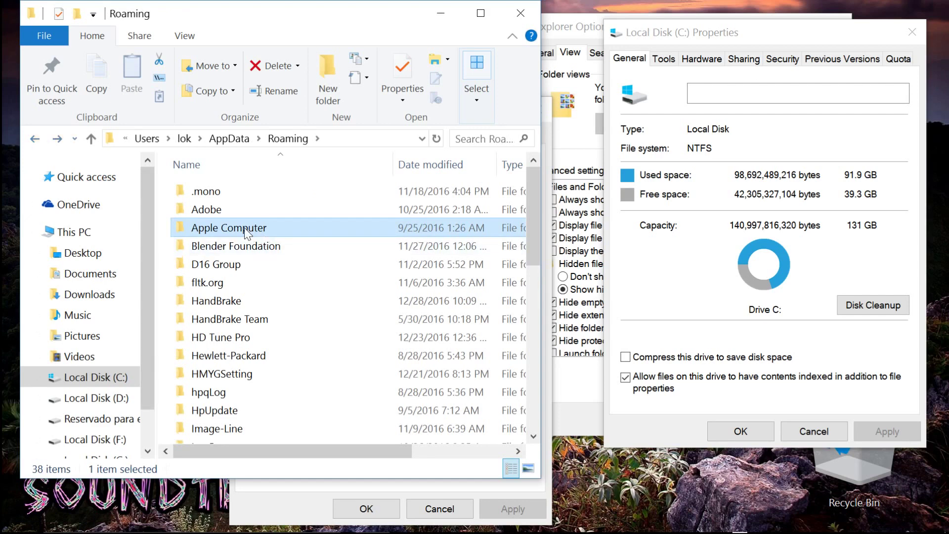
Go back to the Users folder, check the size of the user profile folder, and close its properties
mouse_move(246, 232)
click(35, 141)
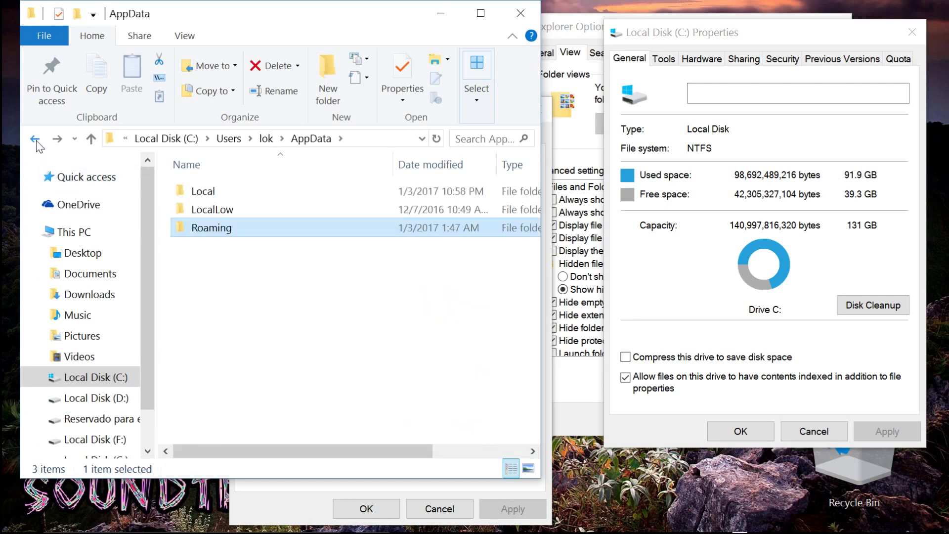
click(35, 140)
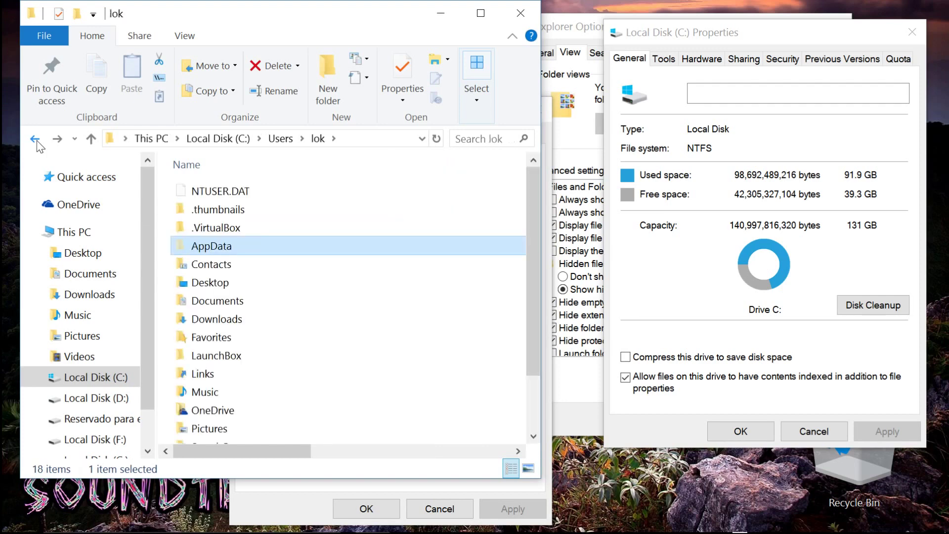
click(35, 140)
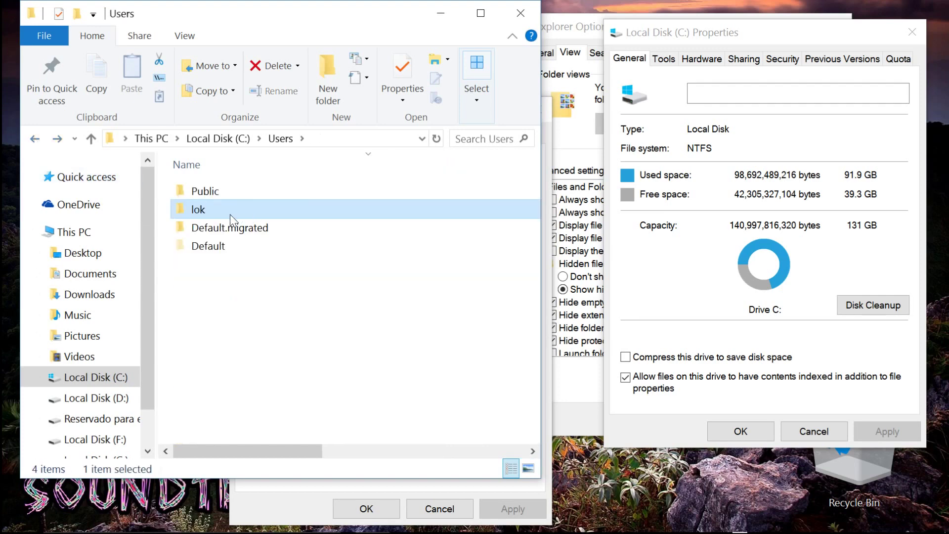
right_click(230, 215)
click(290, 516)
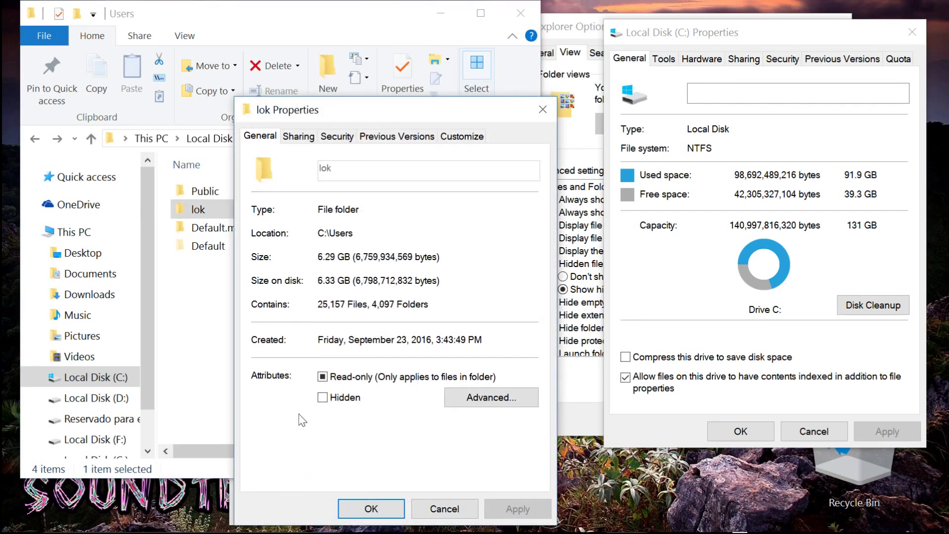
click(541, 110)
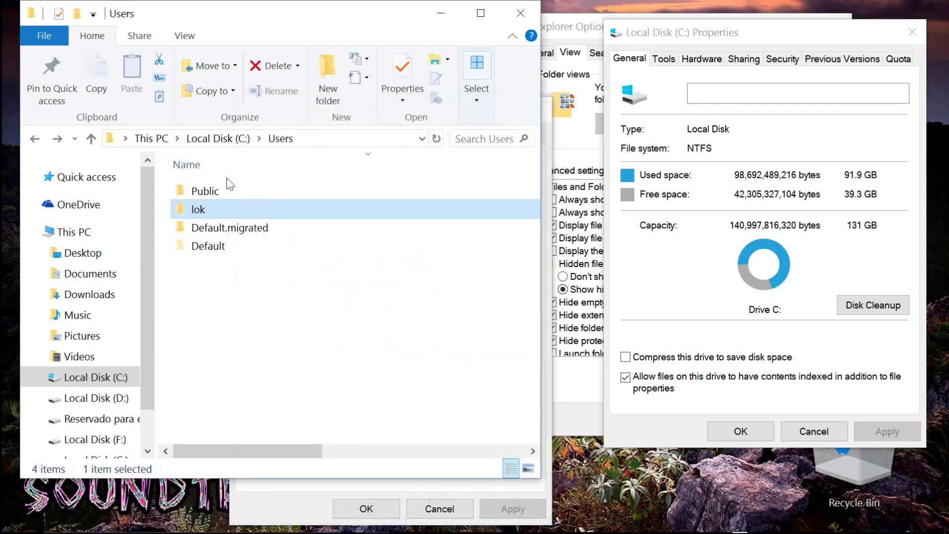
Reopen the user profile folder and check the size of AppData
double_click(220, 215)
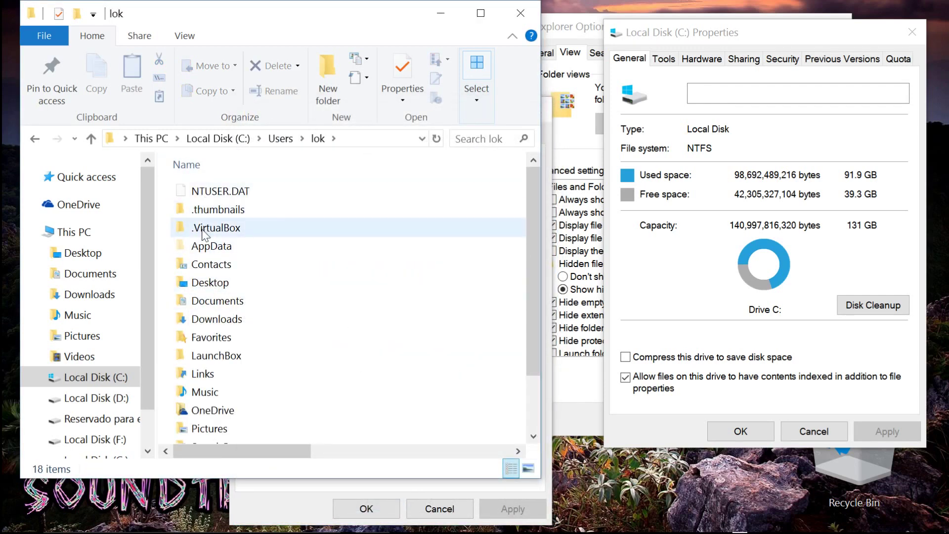
right_click(207, 248)
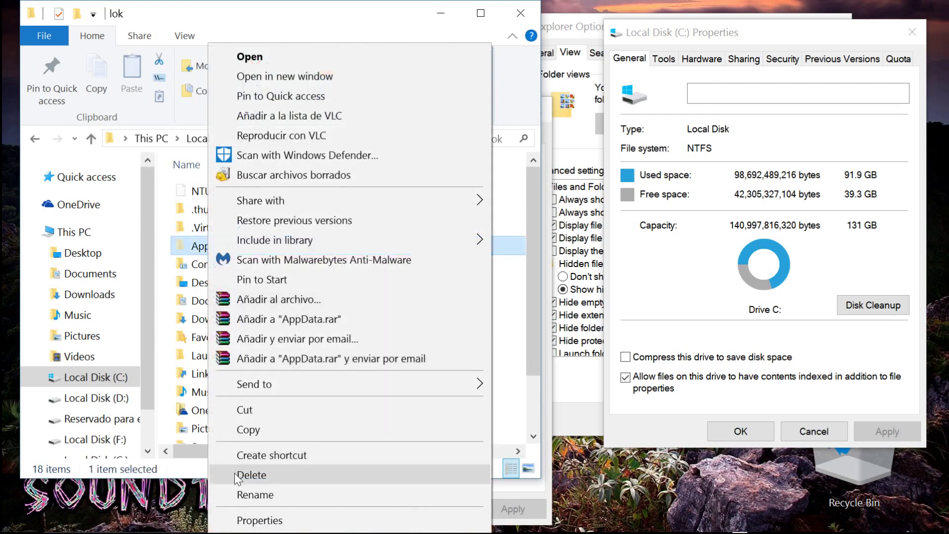
click(248, 520)
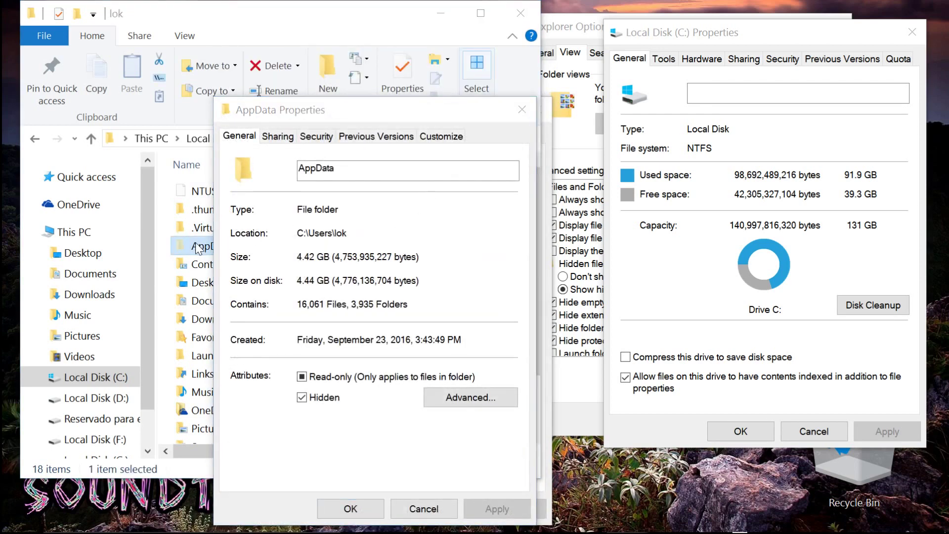
Open AppData, check the size of its Local folder, and close the Local properties
double_click(196, 245)
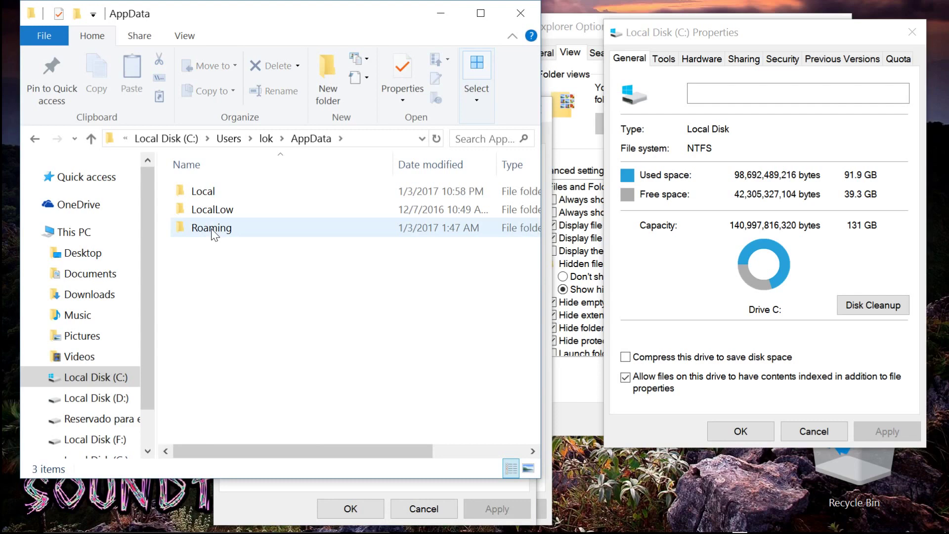
mouse_move(213, 233)
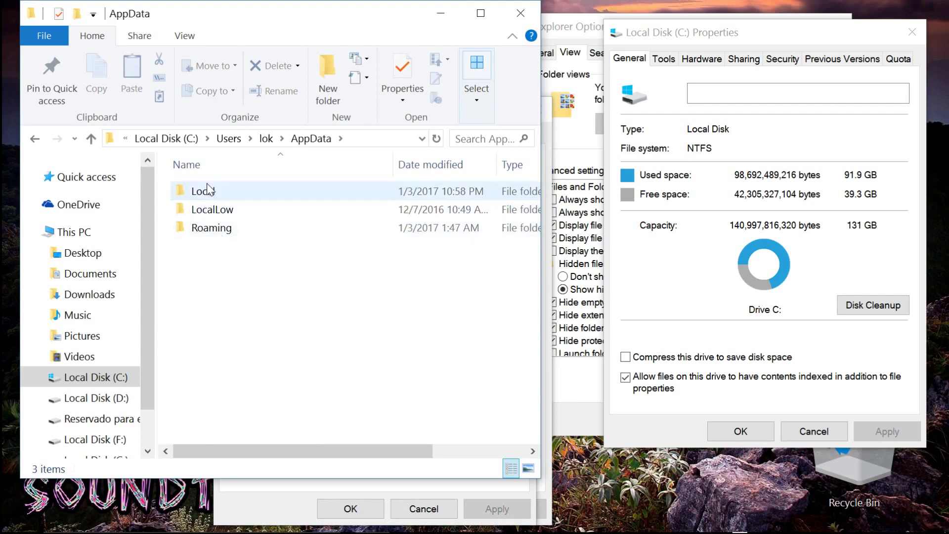
mouse_move(209, 193)
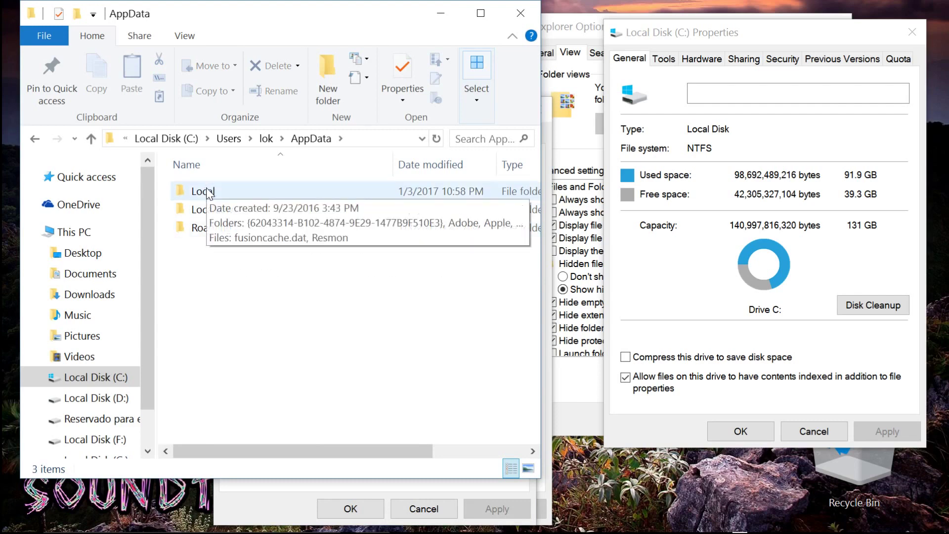
right_click(210, 193)
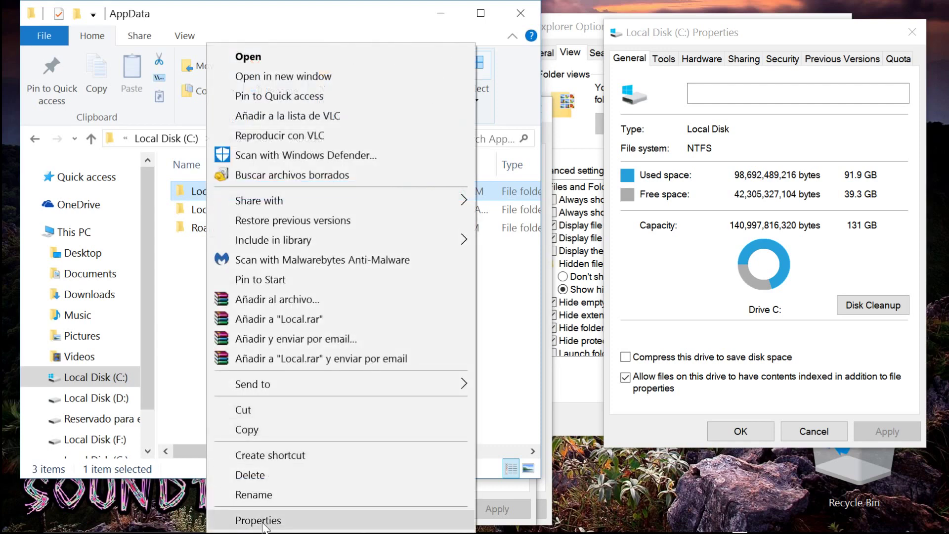
click(264, 522)
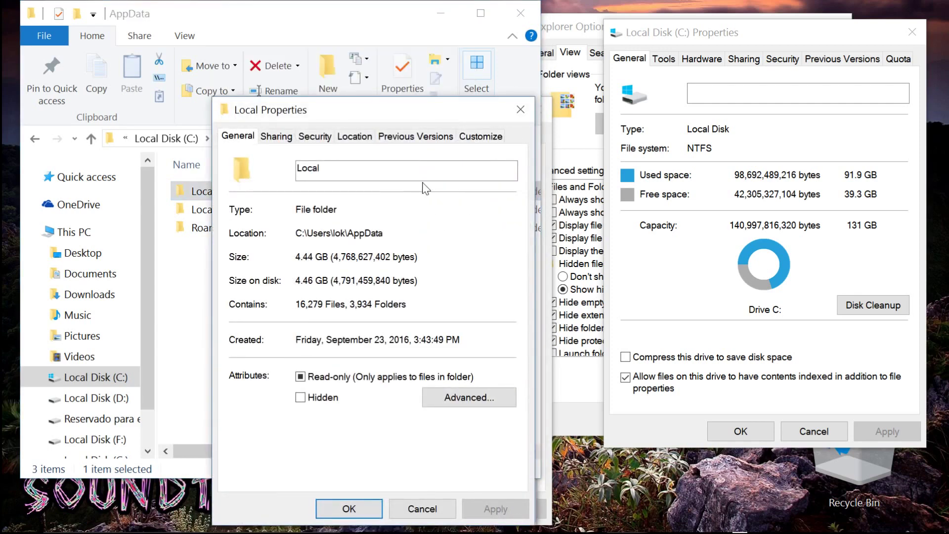
click(517, 110)
Open the Local folder, check the size of its Temp subfolder, and close the Temp properties
double_click(205, 191)
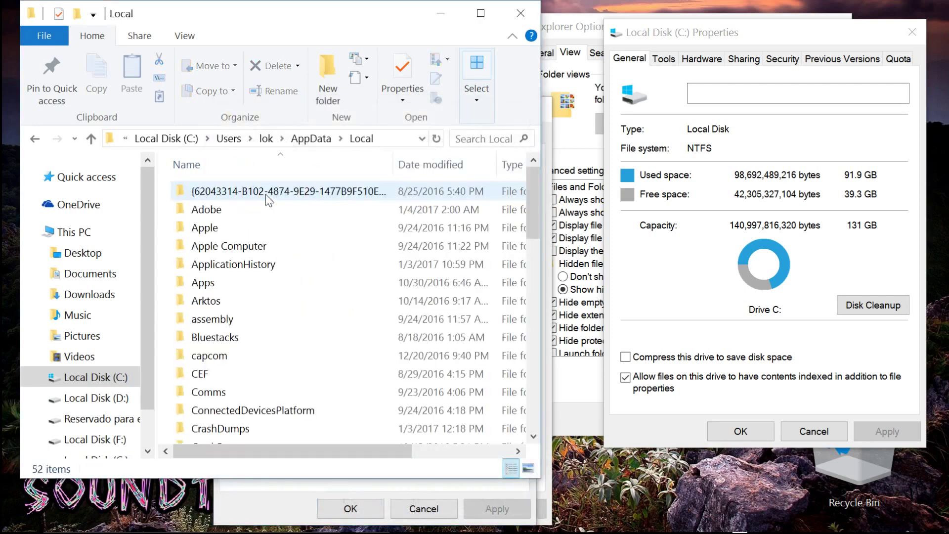
scroll(212, 346, down, 11)
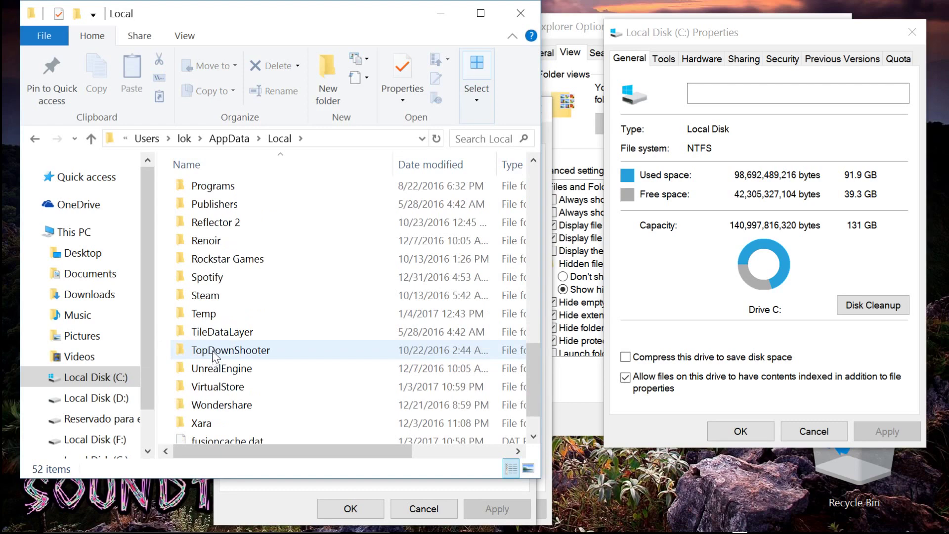
right_click(198, 313)
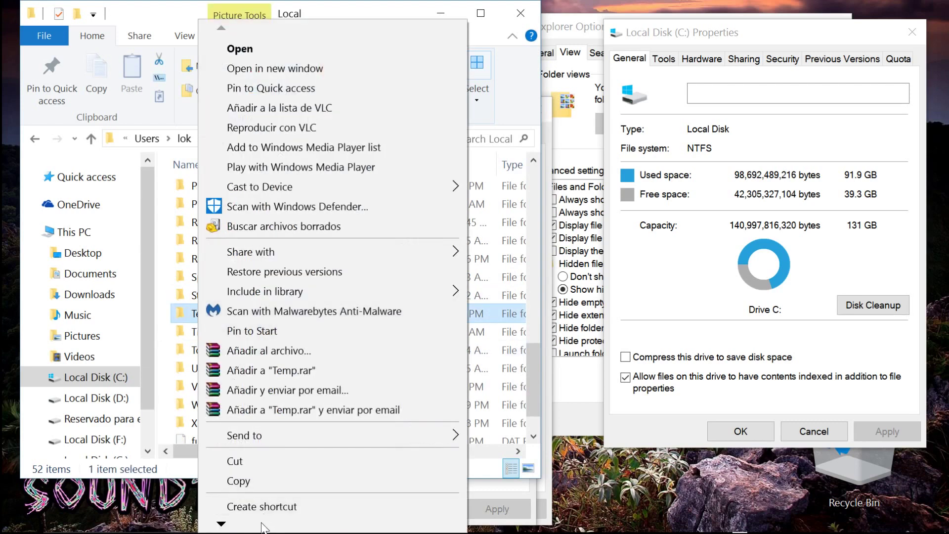
scroll(261, 528, down, 3)
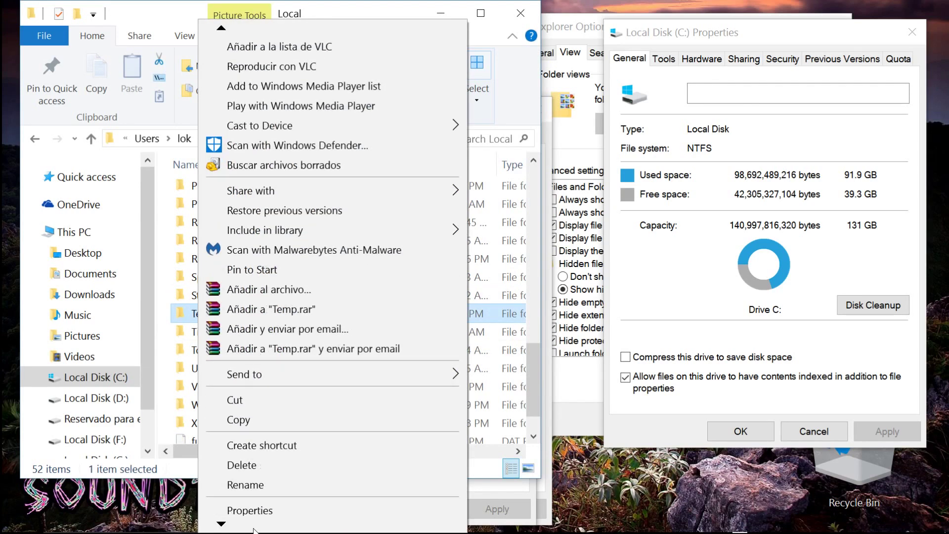
click(250, 490)
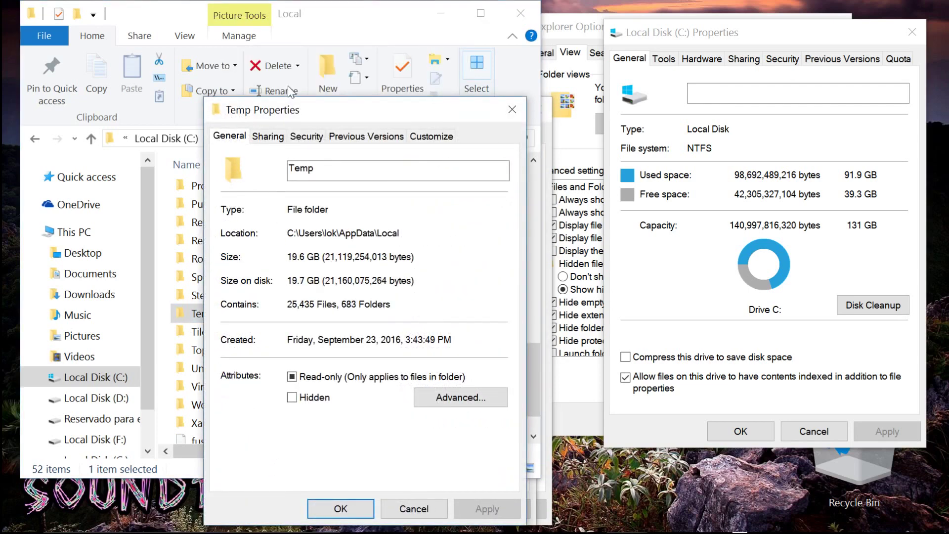
drag(481, 115, 591, 105)
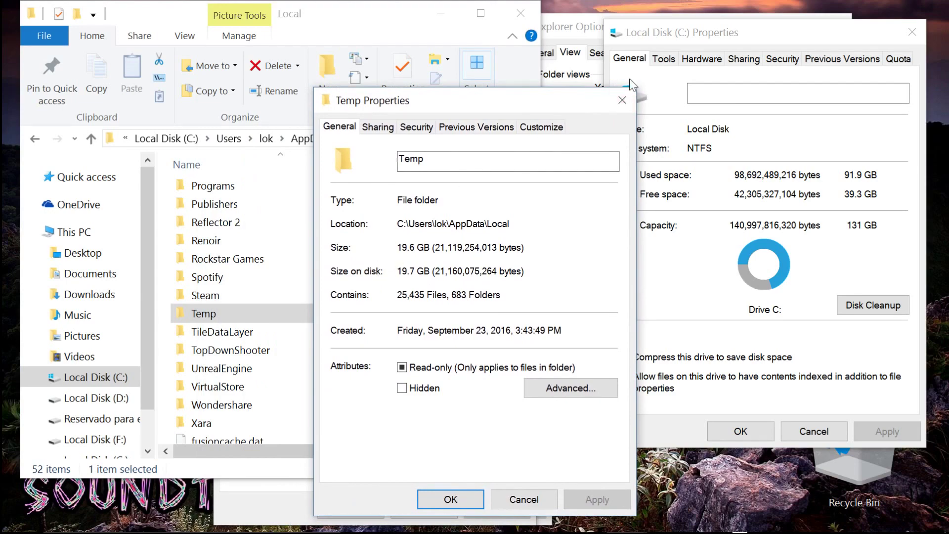
key(Escape)
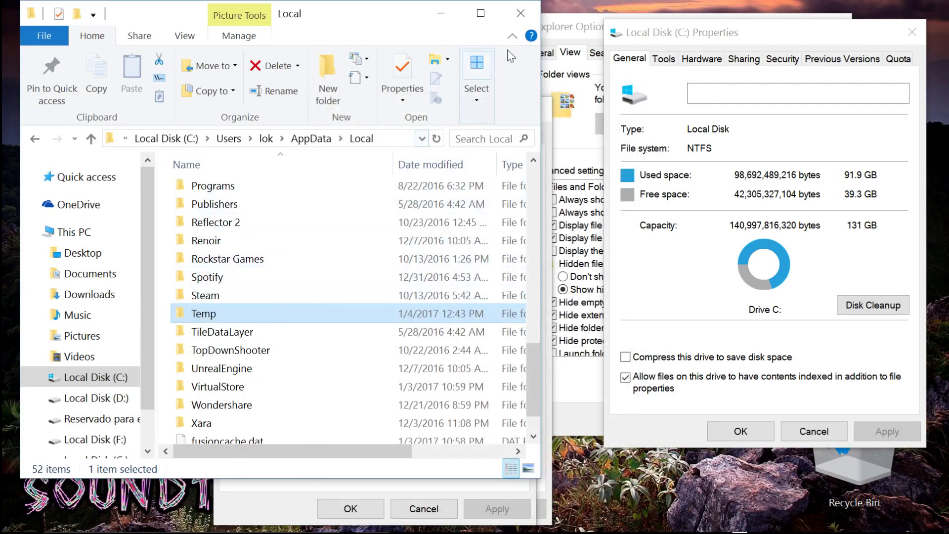
Close the Local folder window, the AppData properties, and the other folder properties window behind it
click(516, 14)
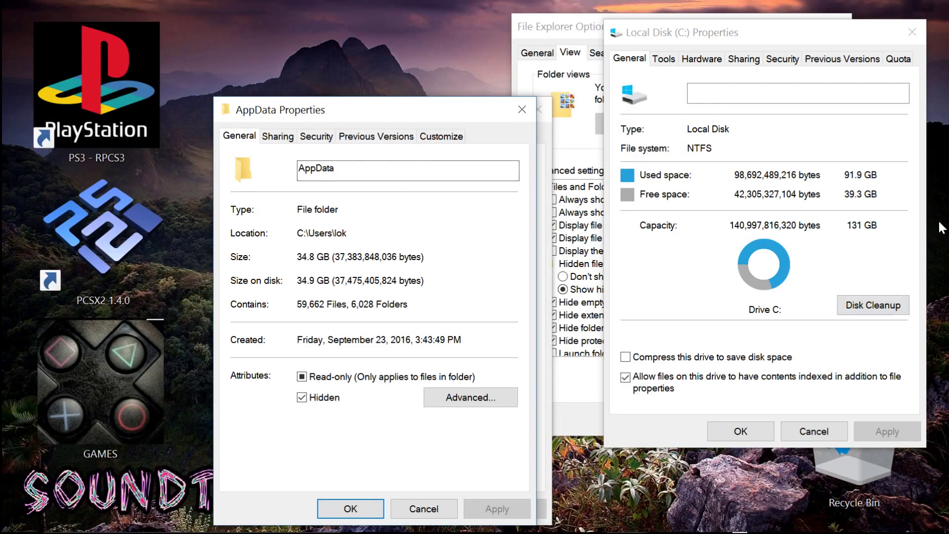
click(522, 111)
click(538, 111)
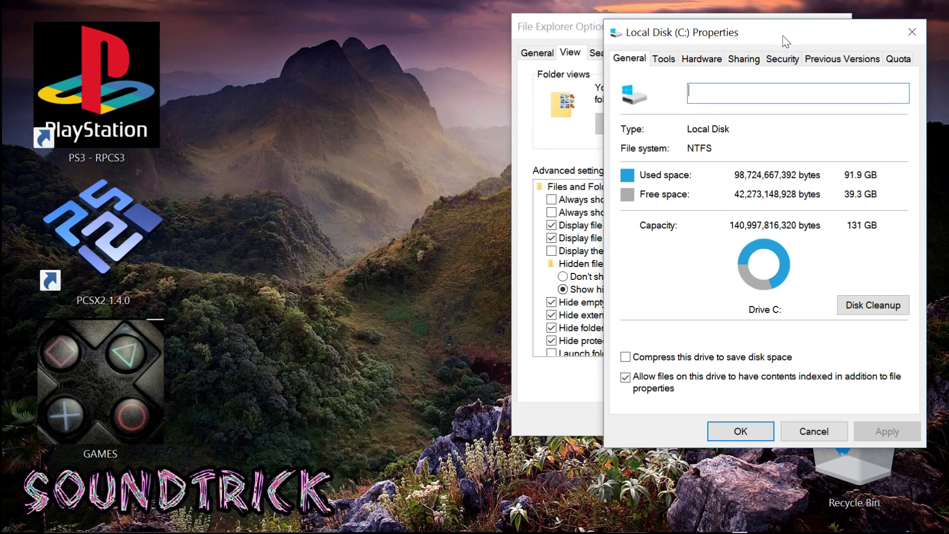
Apply "Don't show hidden files, folders, or drives" in the folder view settings, and close the options and the drive C: properties
drag(783, 35, 346, 50)
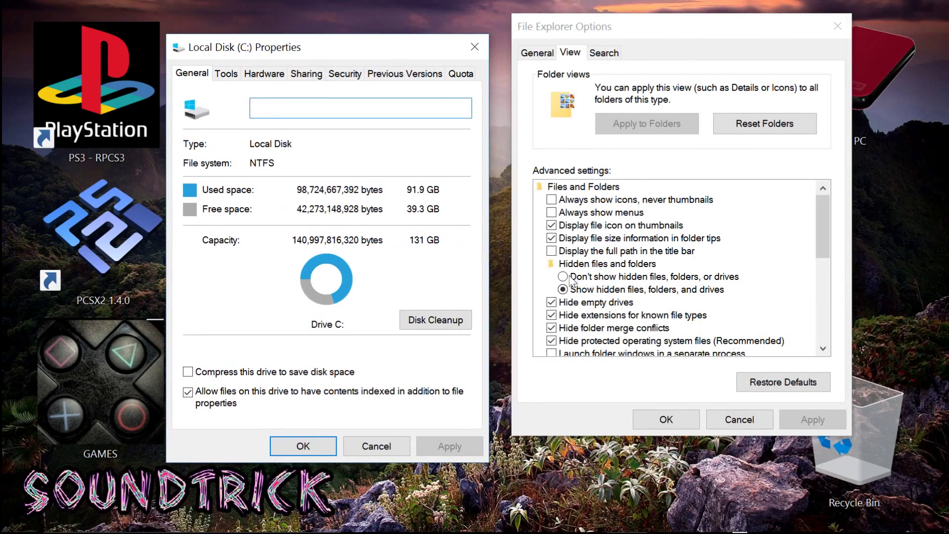
click(572, 279)
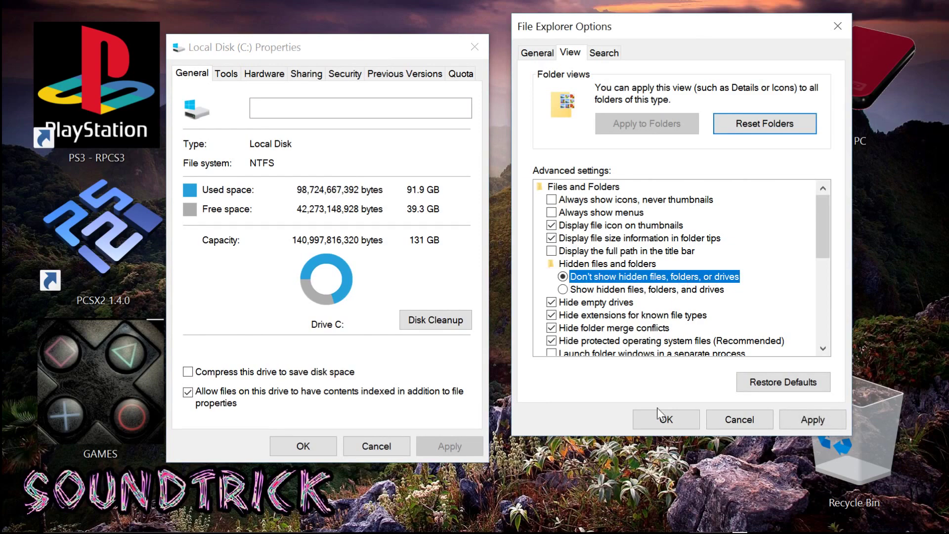
click(801, 426)
click(668, 420)
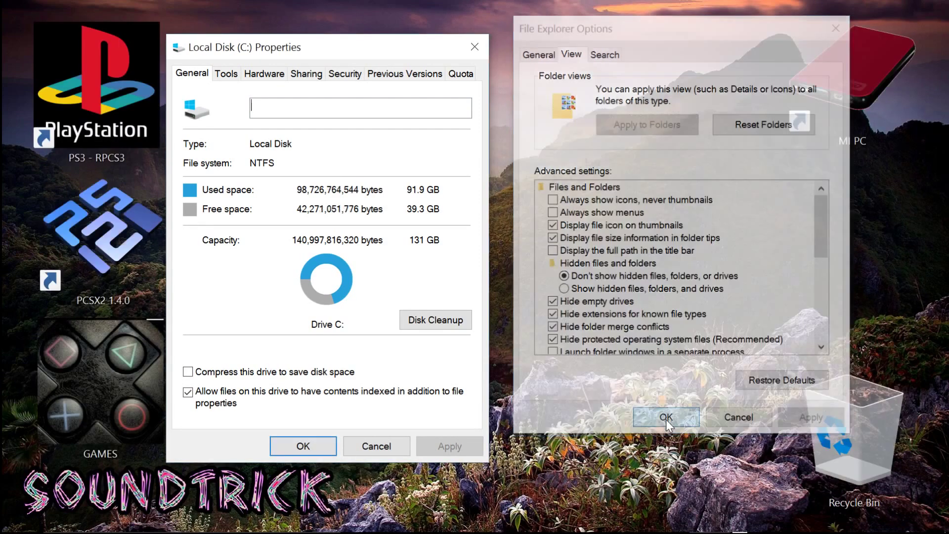
click(473, 47)
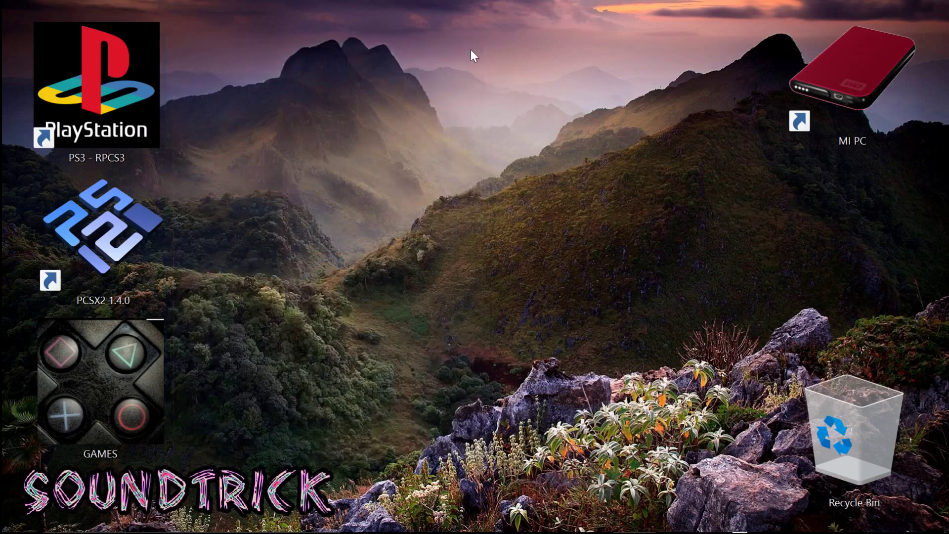